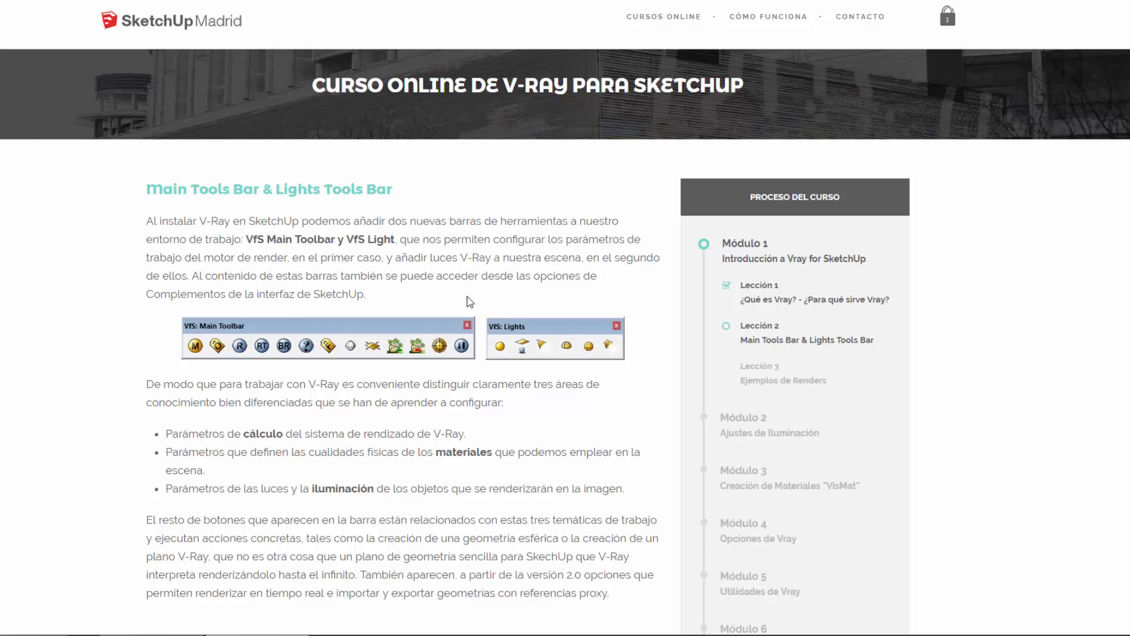
{"action": "left_click_drag", "start_coordinate": [147, 190], "coordinate": [399, 196]}
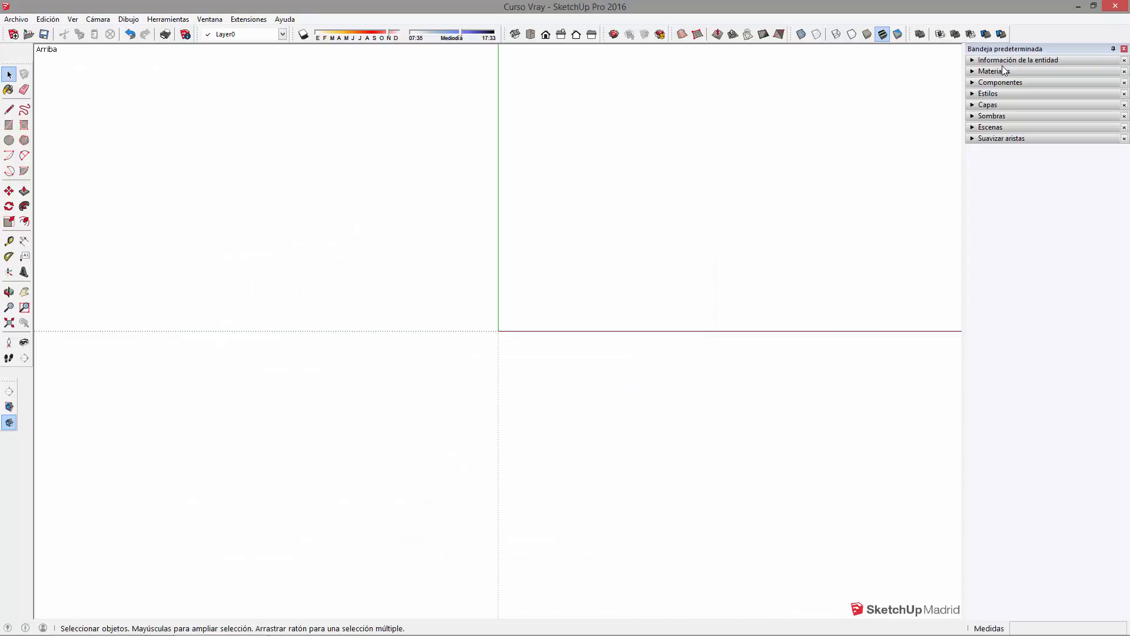
Show the VfS: Lights and VfS: Main Toolbar toolbars.
{"action": "right_click", "coordinate": [1019, 33]}
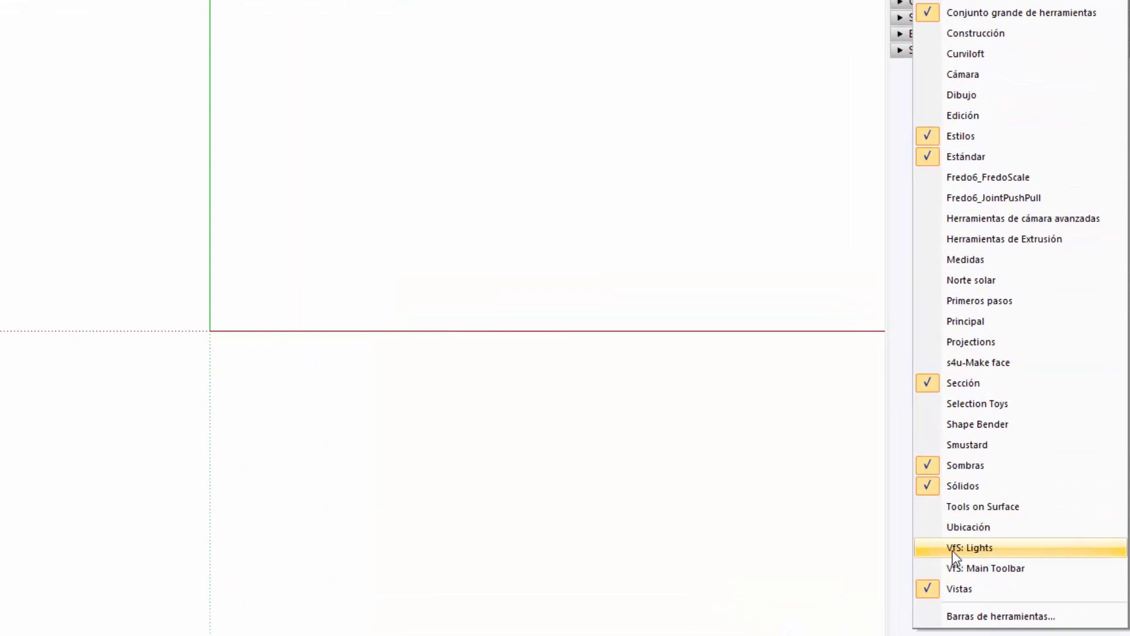
{"action": "left_click", "coordinate": [953, 548]}
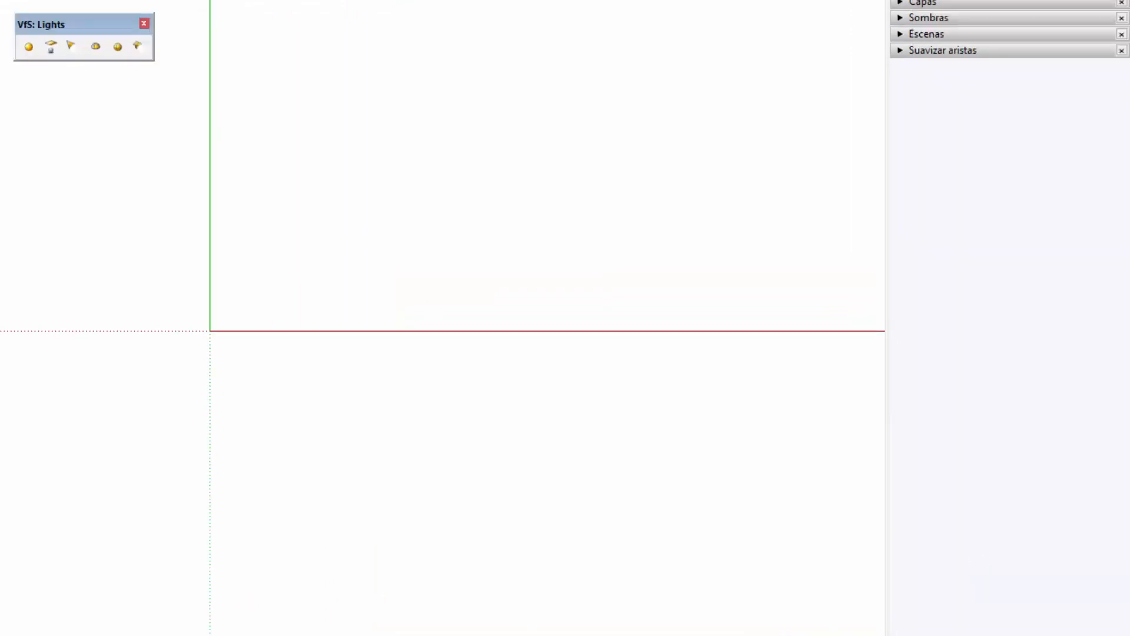
{"action": "left_click_drag", "start_coordinate": [83, 30], "coordinate": [353, 0]}
{"action": "right_click", "coordinate": [1001, 0]}
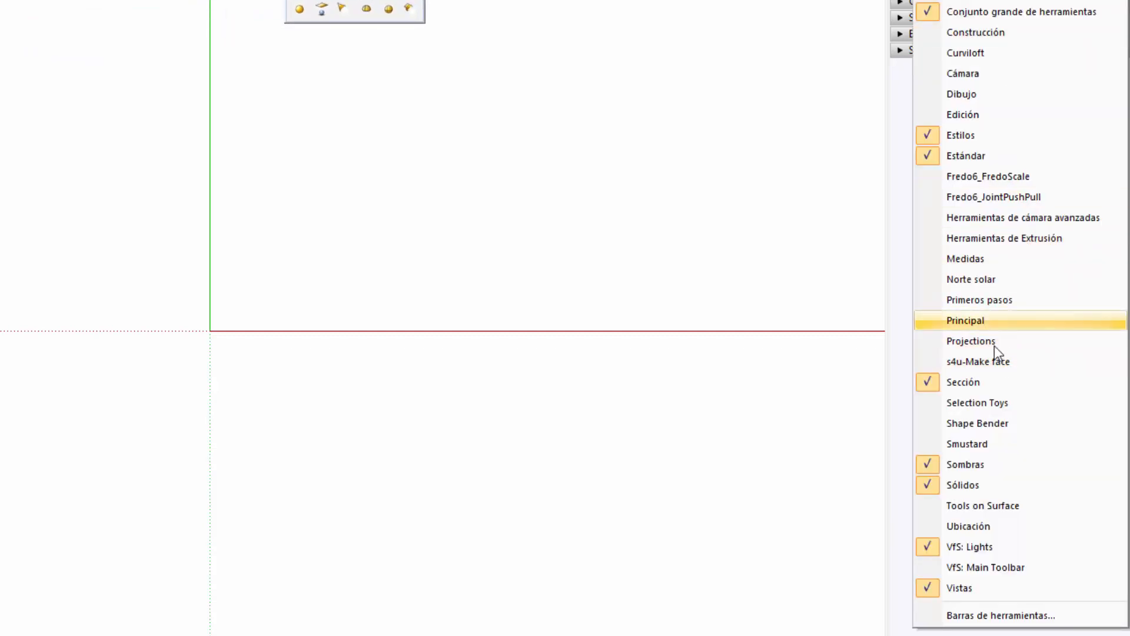
{"action": "left_click", "coordinate": [989, 567]}
Arrange the floating V-Ray main and lights toolbars side by side above the drawing area, leaving a gap between them.
{"action": "left_click_drag", "start_coordinate": [319, 170], "coordinate": [432, 98]}
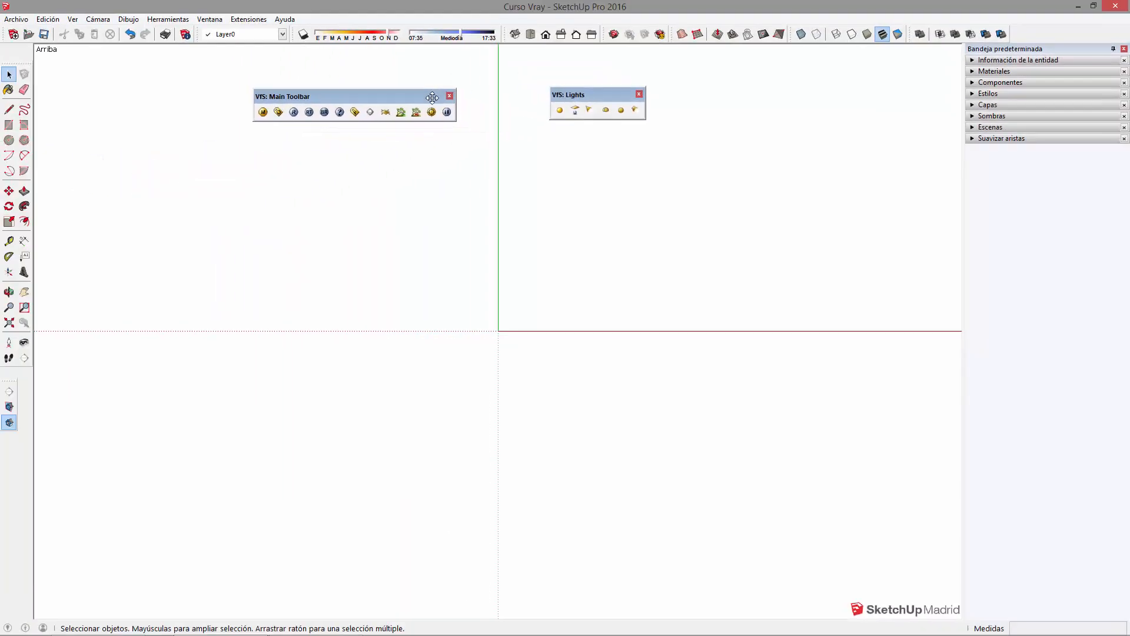
{"action": "left_click_drag", "start_coordinate": [641, 94], "coordinate": [650, 91]}
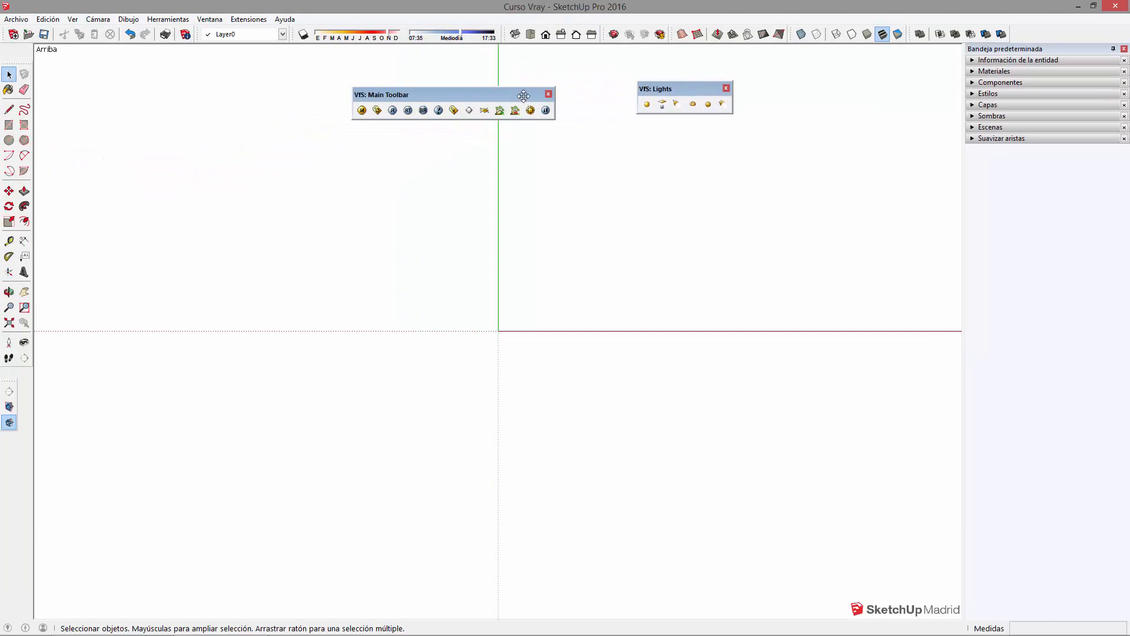
{"action": "left_click_drag", "start_coordinate": [523, 96], "coordinate": [563, 90]}
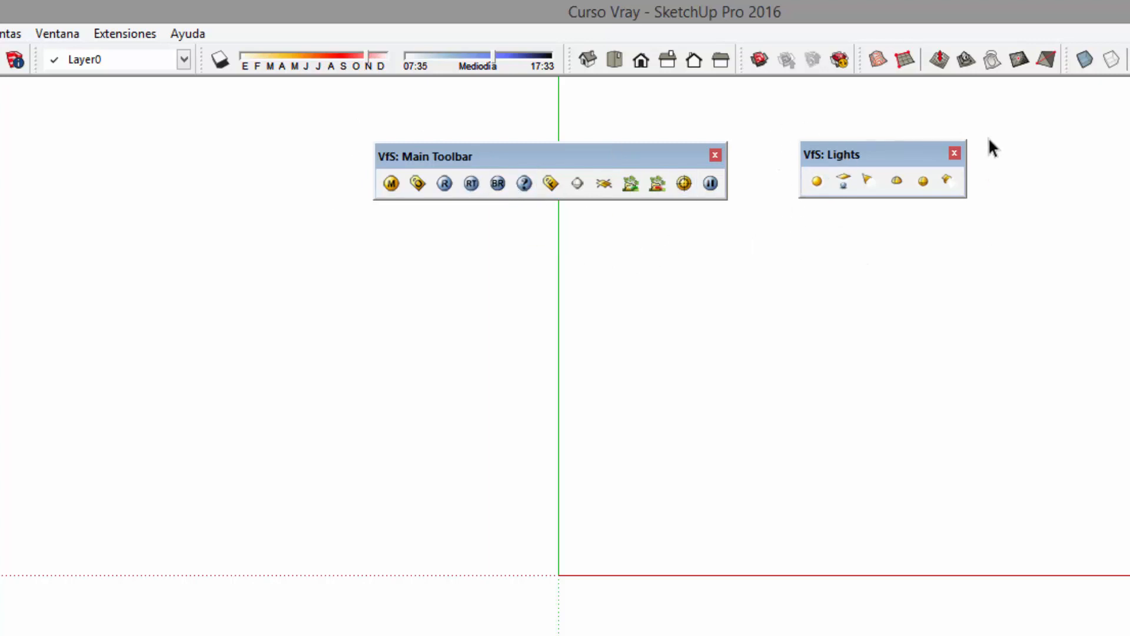
{"action": "left_click_drag", "start_coordinate": [813, 152], "coordinate": [805, 153]}
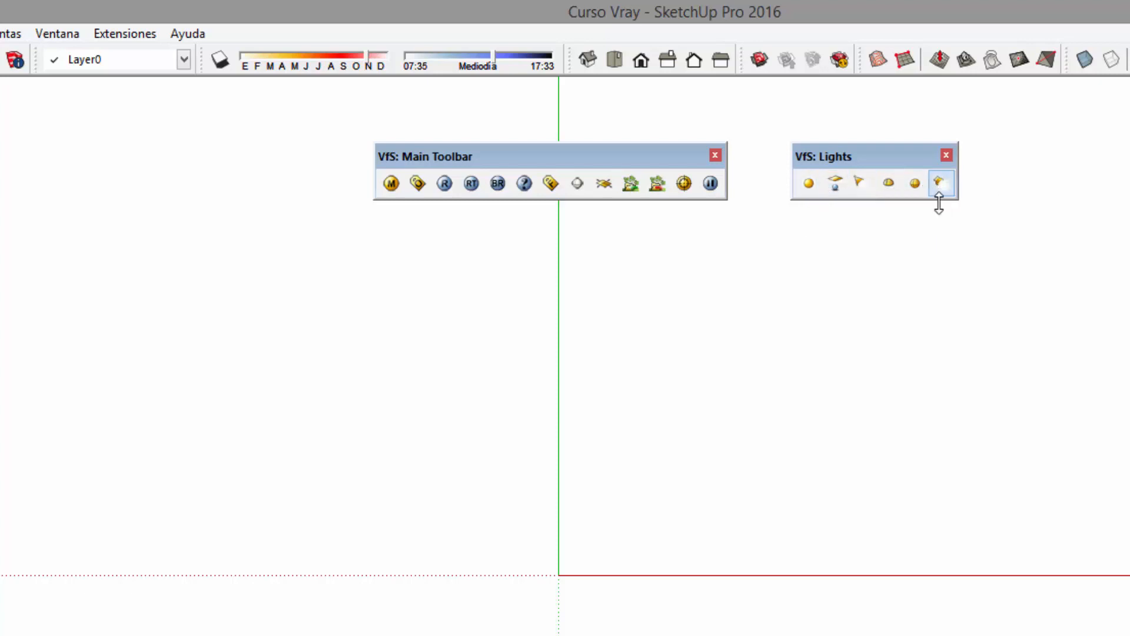
{"action": "left_click_drag", "start_coordinate": [547, 157], "coordinate": [274, 132]}
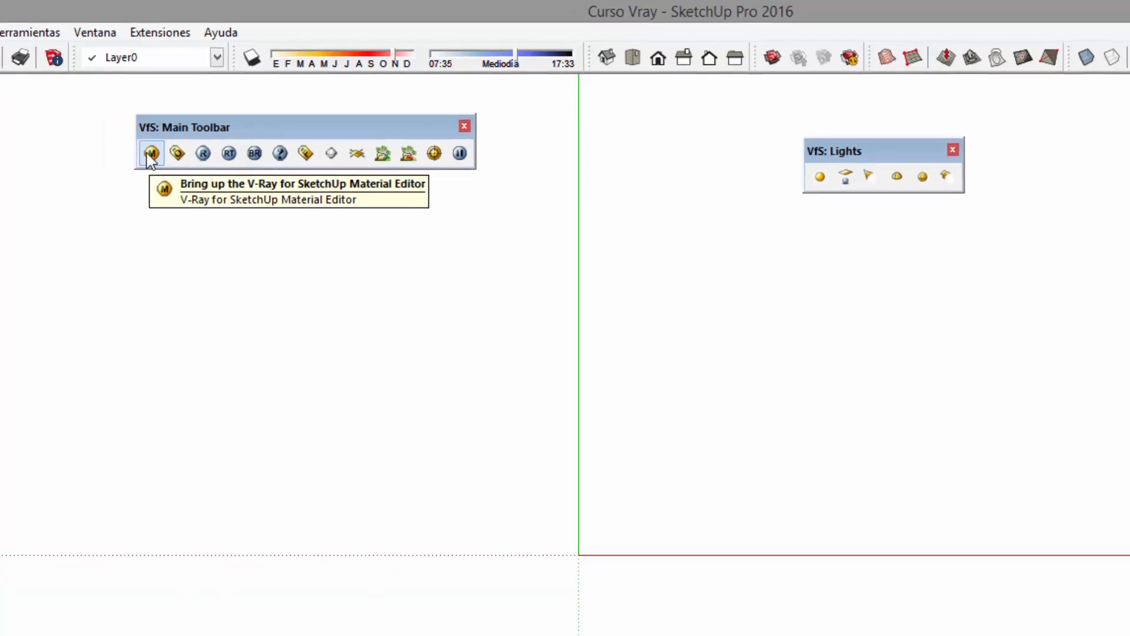
Open the V-Ray material editor and place its window below the floating V-Ray main toolbar.
{"action": "left_click", "coordinate": [116, 160]}
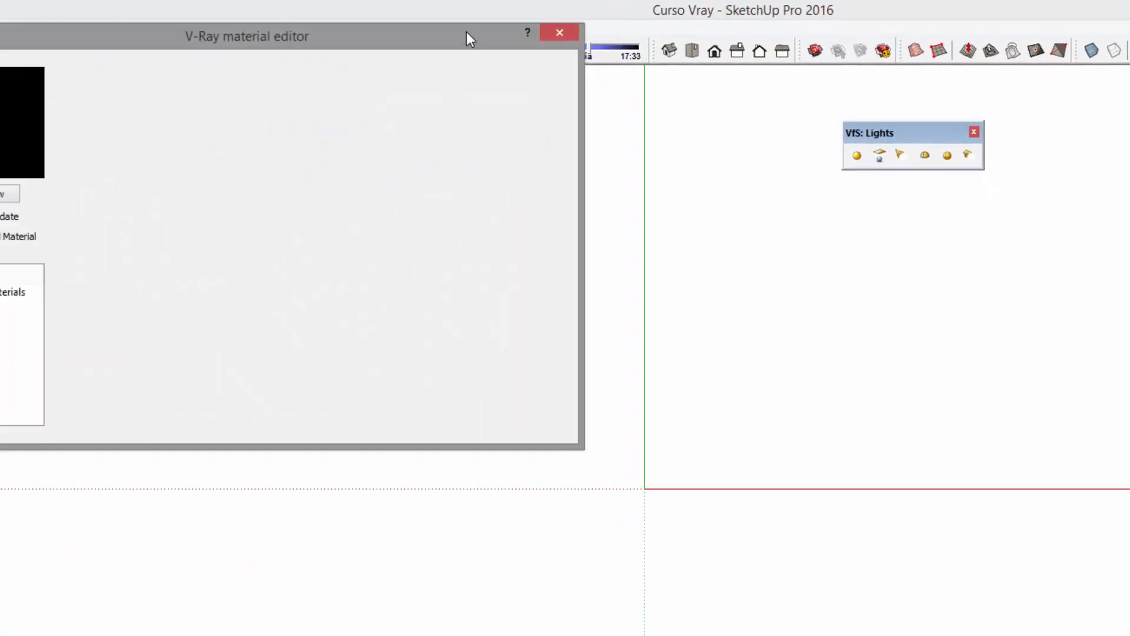
{"action": "left_click_drag", "start_coordinate": [466, 33], "coordinate": [591, 271]}
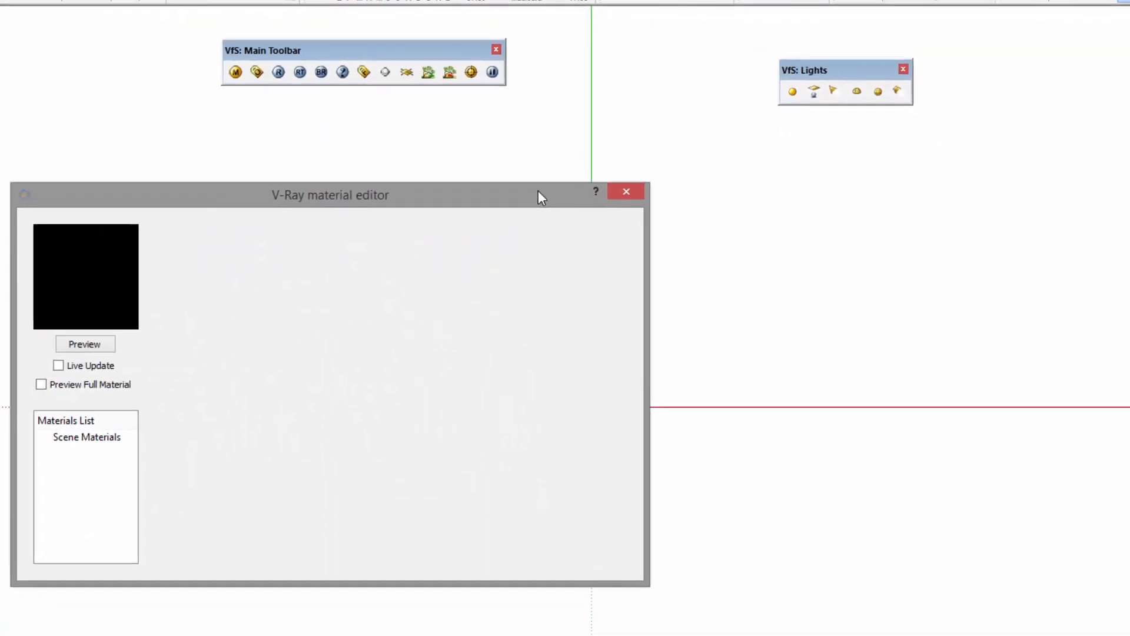
Draw a flat rectangle about 14.5 m by 10.2 m on the ground beside the material editor, in a perspective view.
{"action": "mouse_move", "coordinate": [904, 535]}
{"action": "middle_mouse_down"}
{"action": "mouse_move", "coordinate": [789, 419]}
{"action": "mouse_move", "coordinate": [817, 406]}
{"action": "middle_mouse_up"}
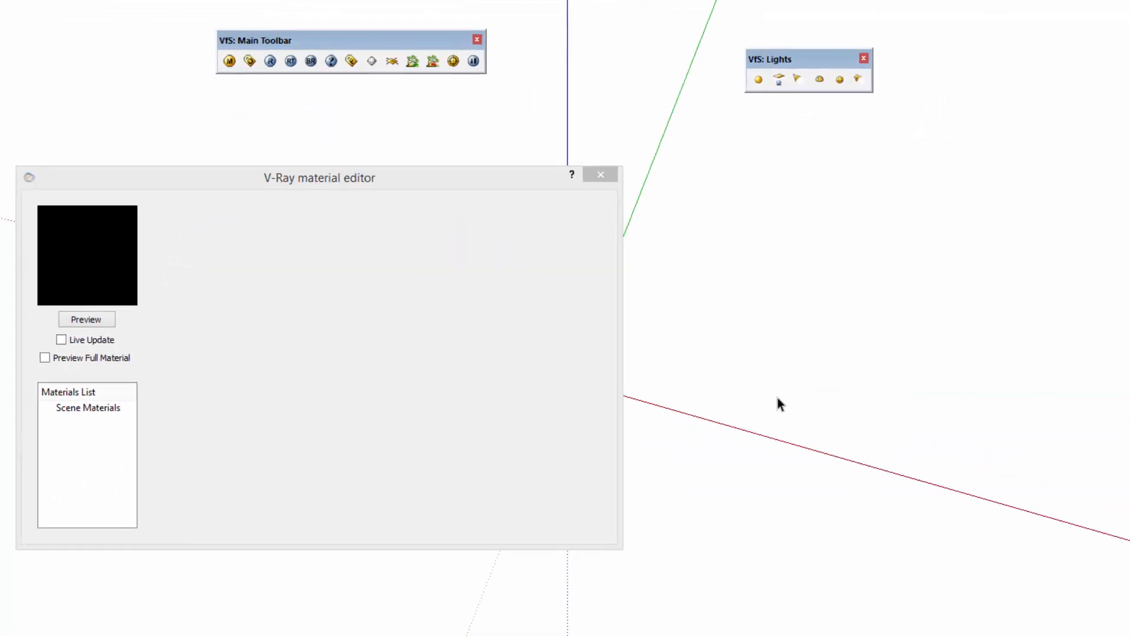
{"action": "key", "text": "r"}
{"action": "left_click", "coordinate": [703, 393]}
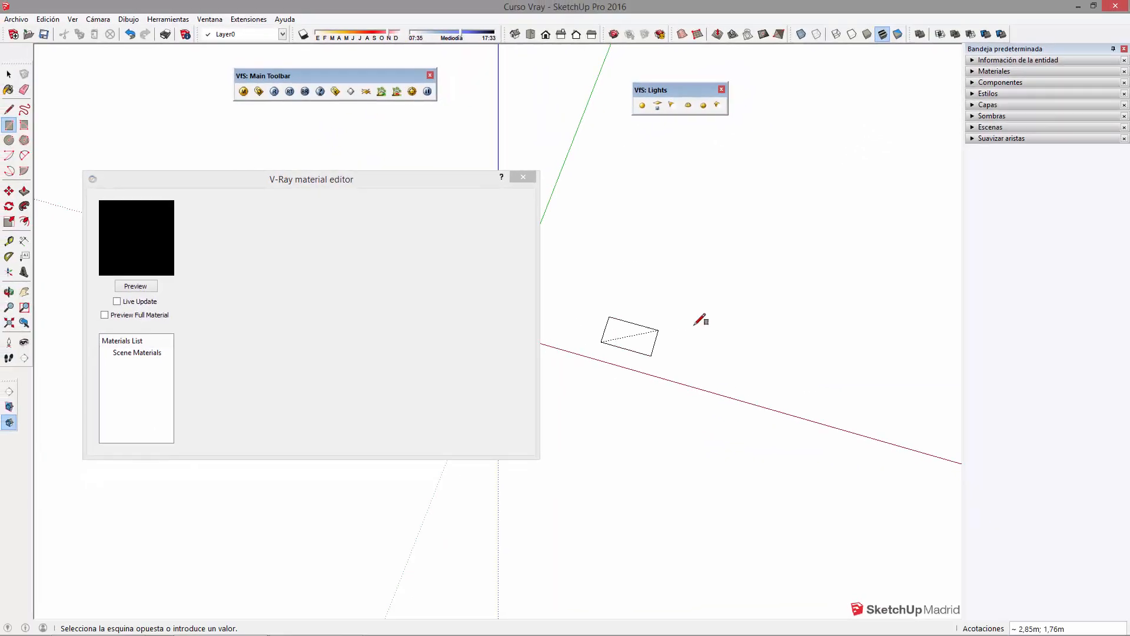
{"action": "left_click", "coordinate": [898, 342]}
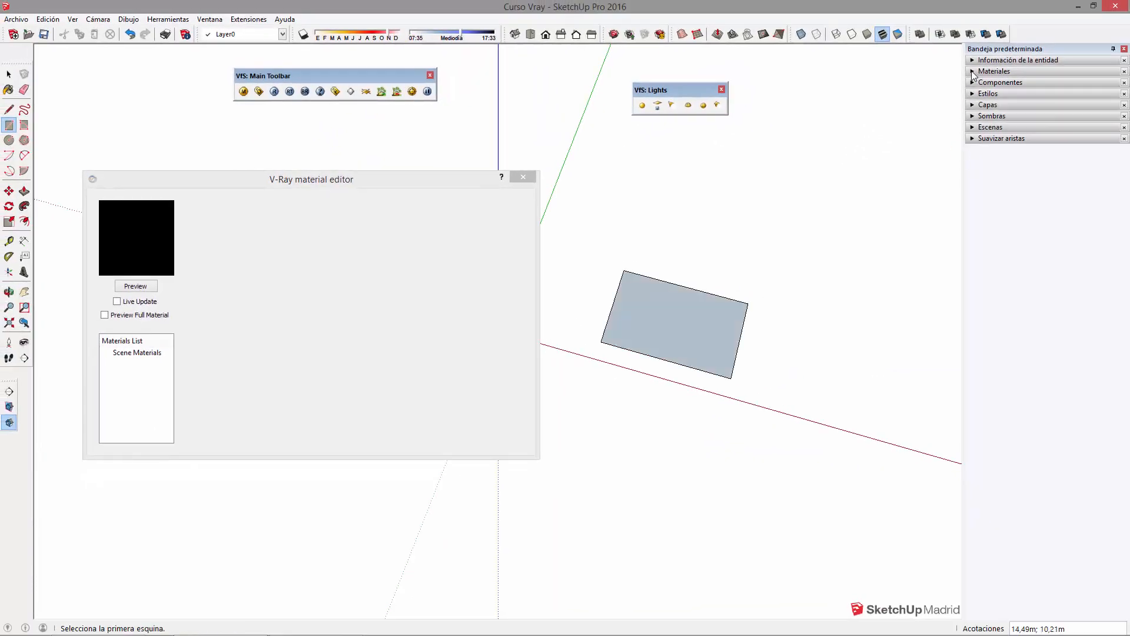
Paint the rectangle with the orange Color B04 from the Colores material collection.
{"action": "left_click", "coordinate": [972, 72]}
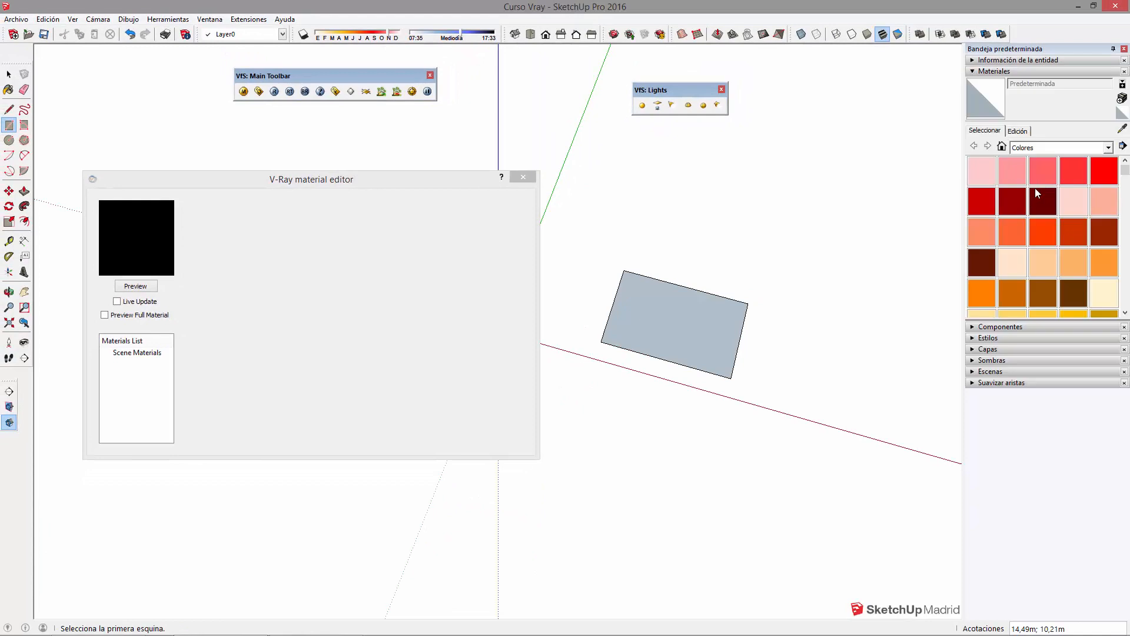
{"action": "left_click", "coordinate": [1012, 231]}
{"action": "left_click", "coordinate": [719, 348]}
Select Color B04 among the scene materials in the V-Ray material editor and render its preview.
{"action": "left_click", "coordinate": [136, 352]}
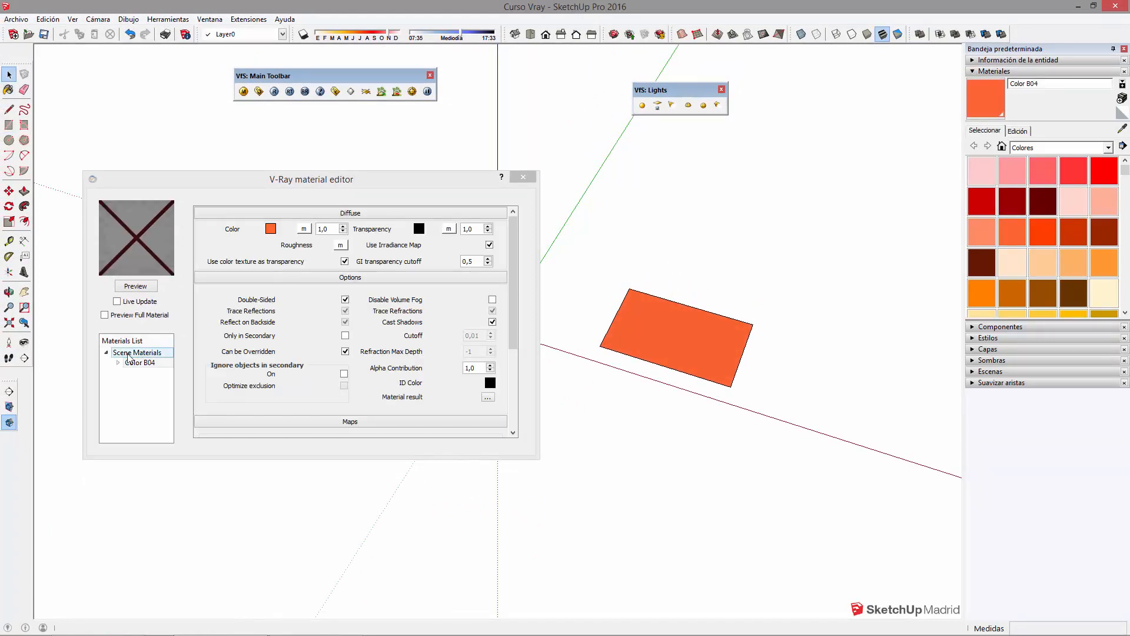
{"action": "left_click_drag", "start_coordinate": [358, 188], "coordinate": [376, 170]}
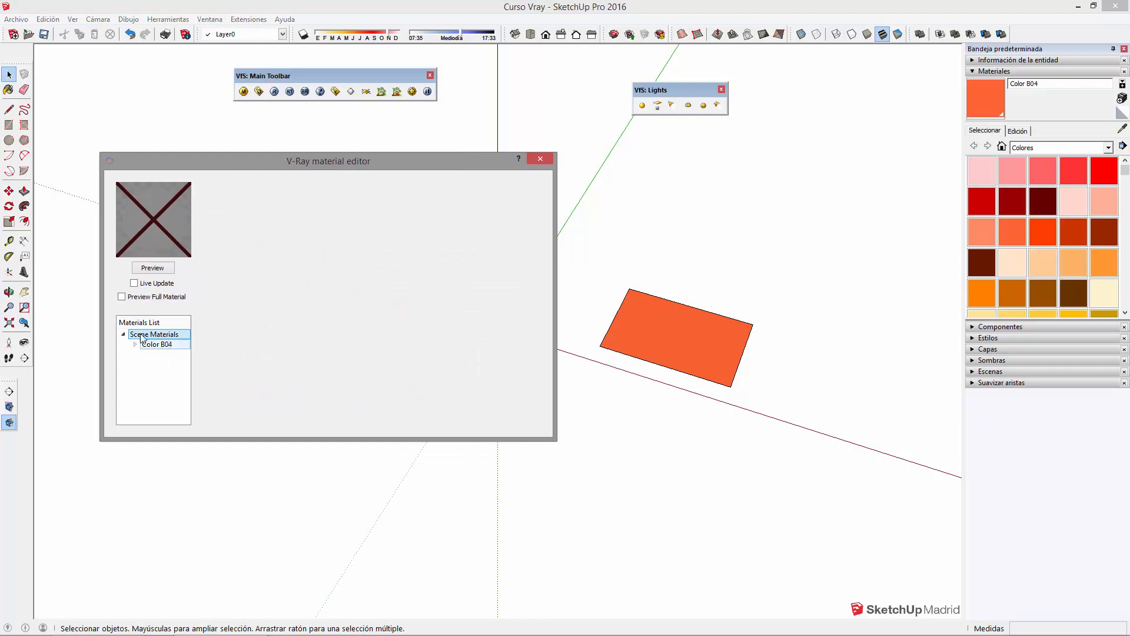
{"action": "left_click", "coordinate": [168, 347]}
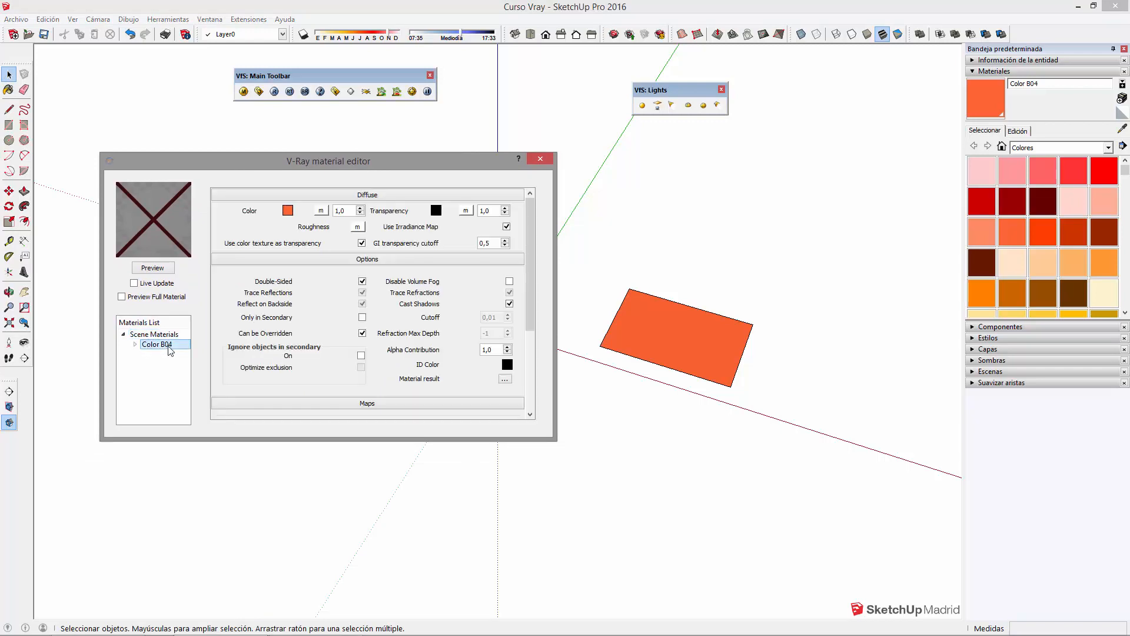
{"action": "left_click", "coordinate": [147, 272]}
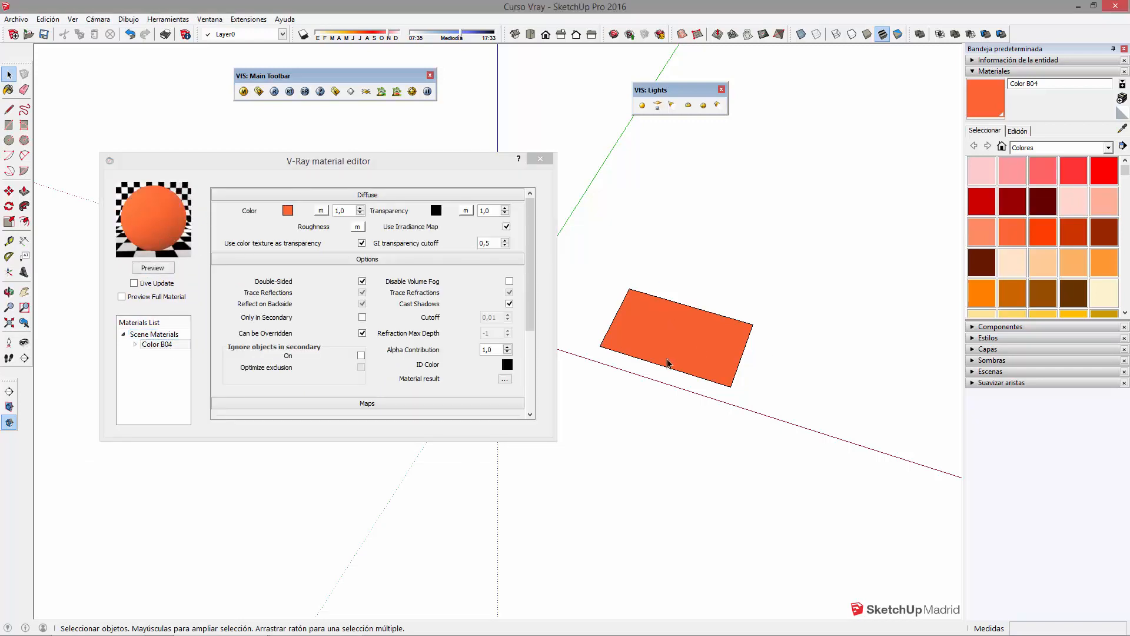
Draw a second ground rectangle about 8 m by 13.7 m across the red axis and paint it with Color D03.
{"action": "key", "text": "r"}
{"action": "left_click", "coordinate": [793, 376]}
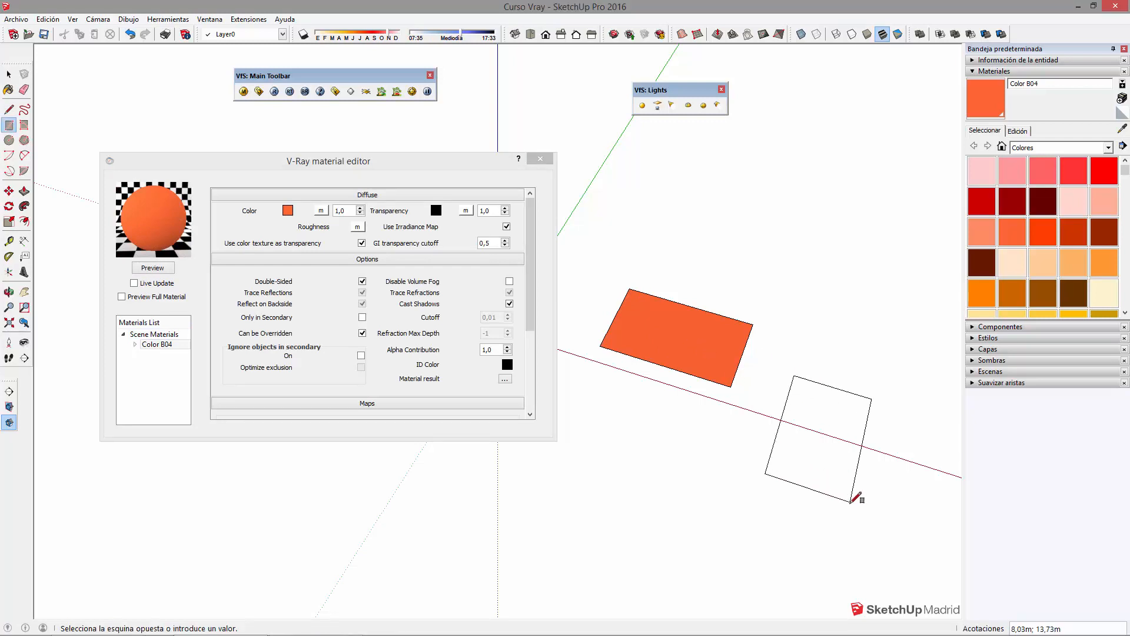
{"action": "left_click", "coordinate": [850, 503]}
{"action": "left_click", "coordinate": [1009, 320]}
{"action": "left_click", "coordinate": [827, 419]}
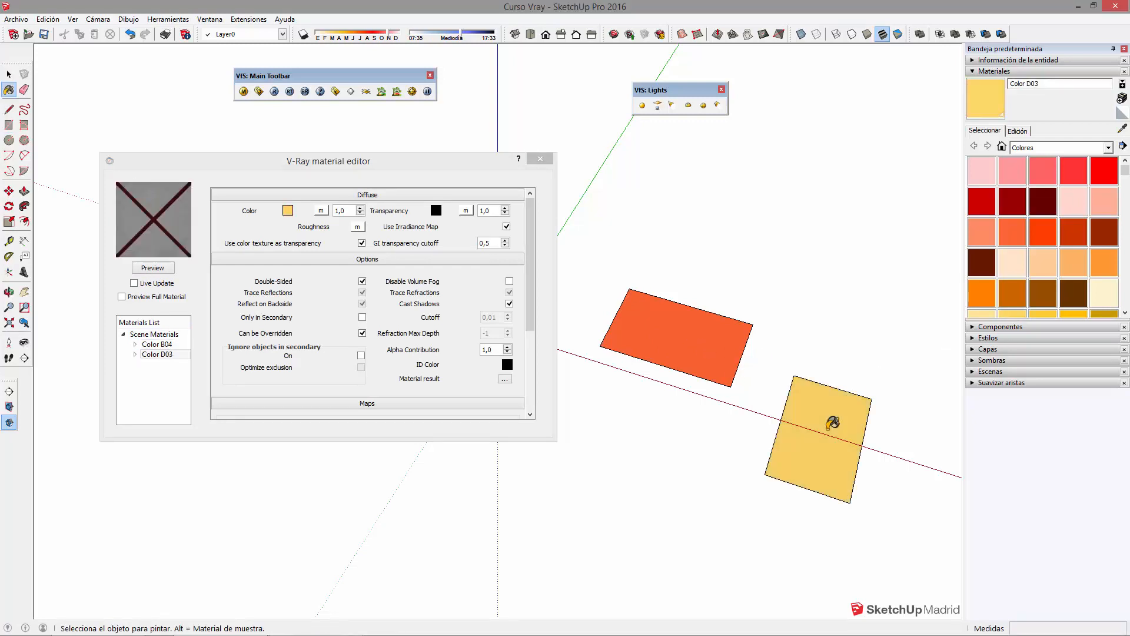
{"action": "key", "text": "space"}
Render the V-Ray preview of Color D03 and switch between the materials used in the model, ending on Color B04.
{"action": "left_click", "coordinate": [163, 268]}
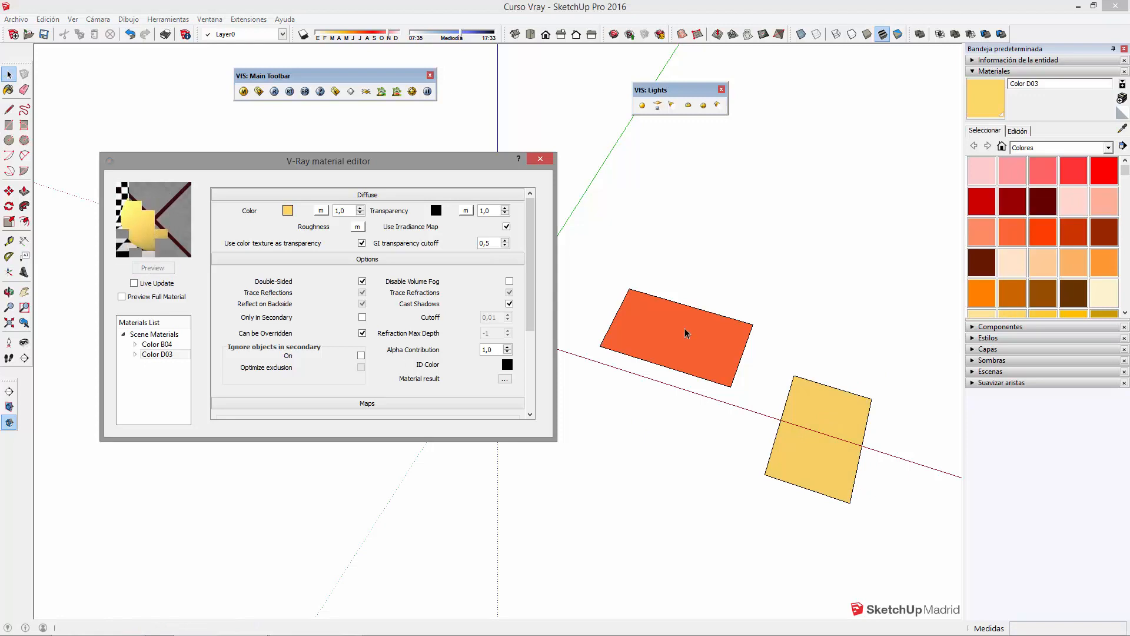
{"action": "left_click", "coordinate": [1001, 147]}
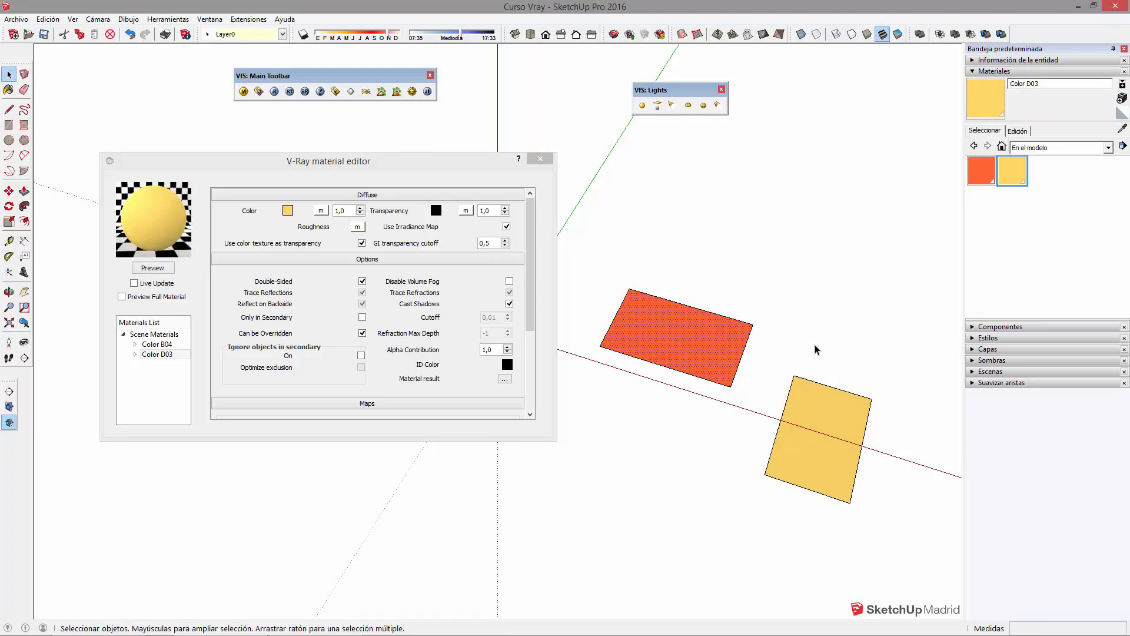
{"action": "left_click", "coordinate": [982, 171]}
{"action": "left_click", "coordinate": [1012, 172]}
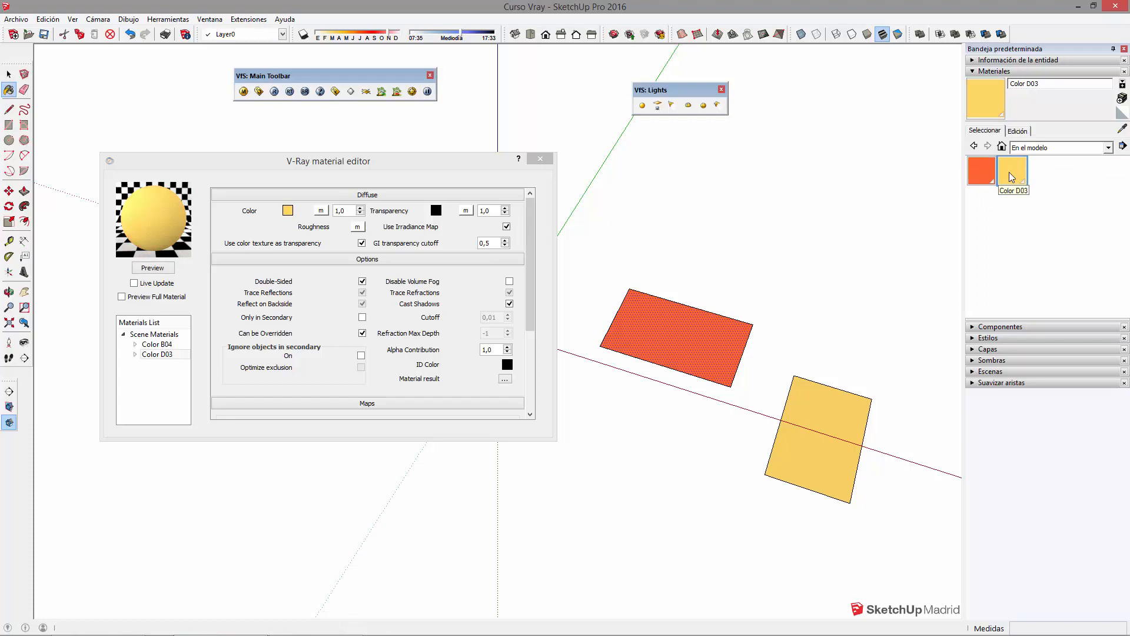
{"action": "left_click", "coordinate": [981, 172]}
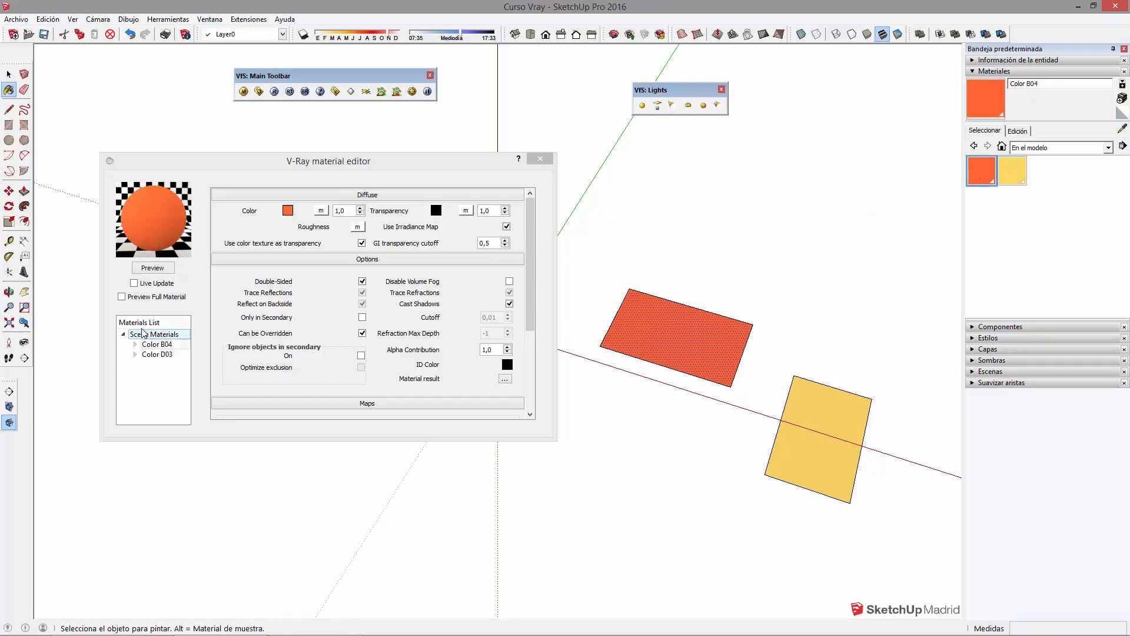
Collapse the Options, Diffuse and Maps sections of Color B04 in the V-Ray material editor.
{"action": "left_click_drag", "start_coordinate": [307, 165], "coordinate": [299, 168]}
{"action": "left_click", "coordinate": [386, 261]}
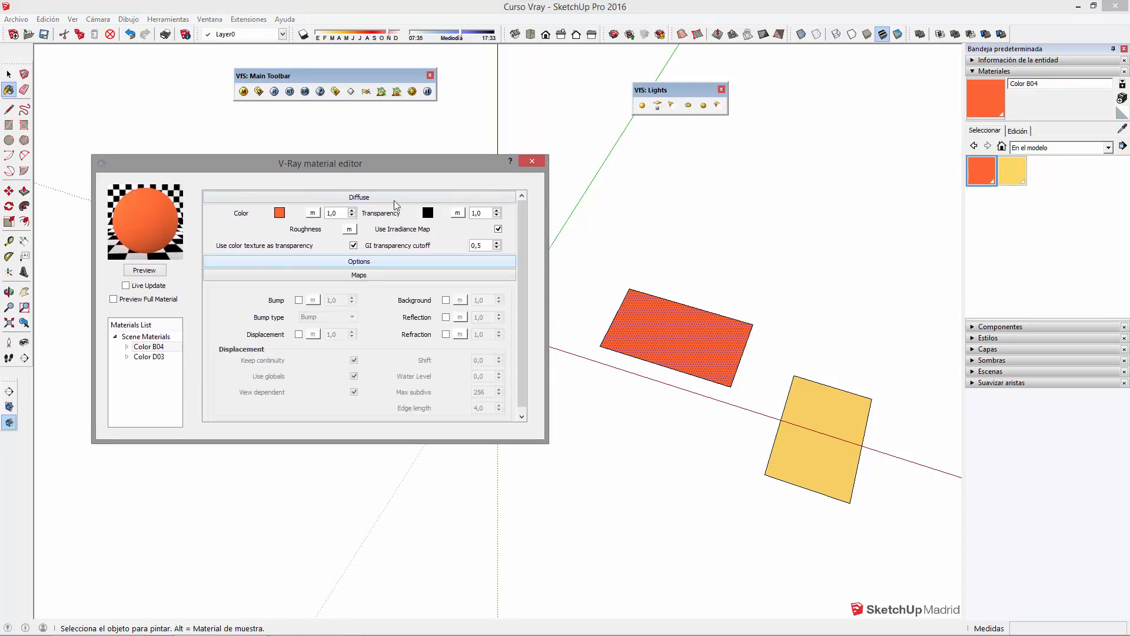
{"action": "left_click", "coordinate": [395, 199]}
{"action": "left_click", "coordinate": [404, 224]}
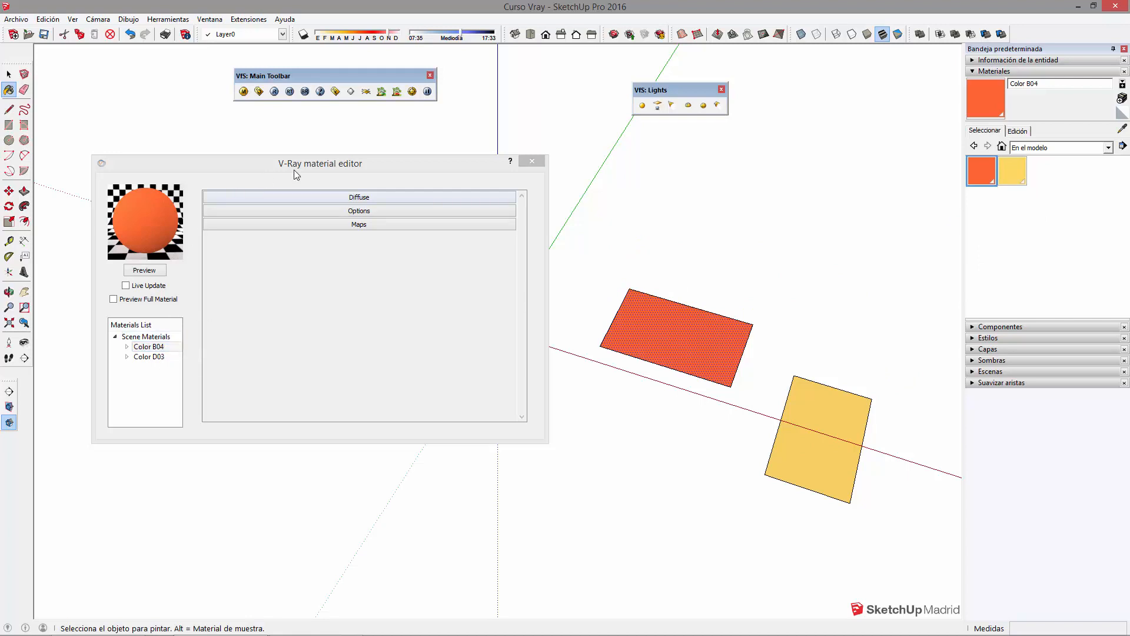
Examine the material commands and the layer types that can be created for Color B04 in the materials list.
{"action": "left_click_drag", "start_coordinate": [304, 164], "coordinate": [320, 169]}
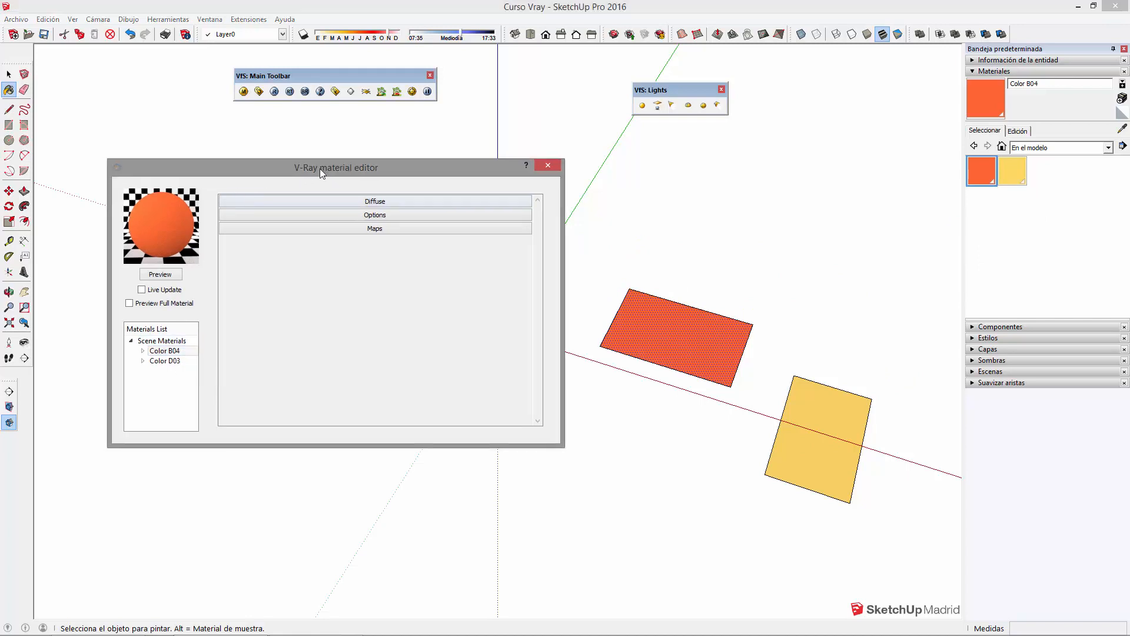
{"action": "right_click", "coordinate": [175, 352]}
{"action": "mouse_move", "coordinate": [263, 359]}
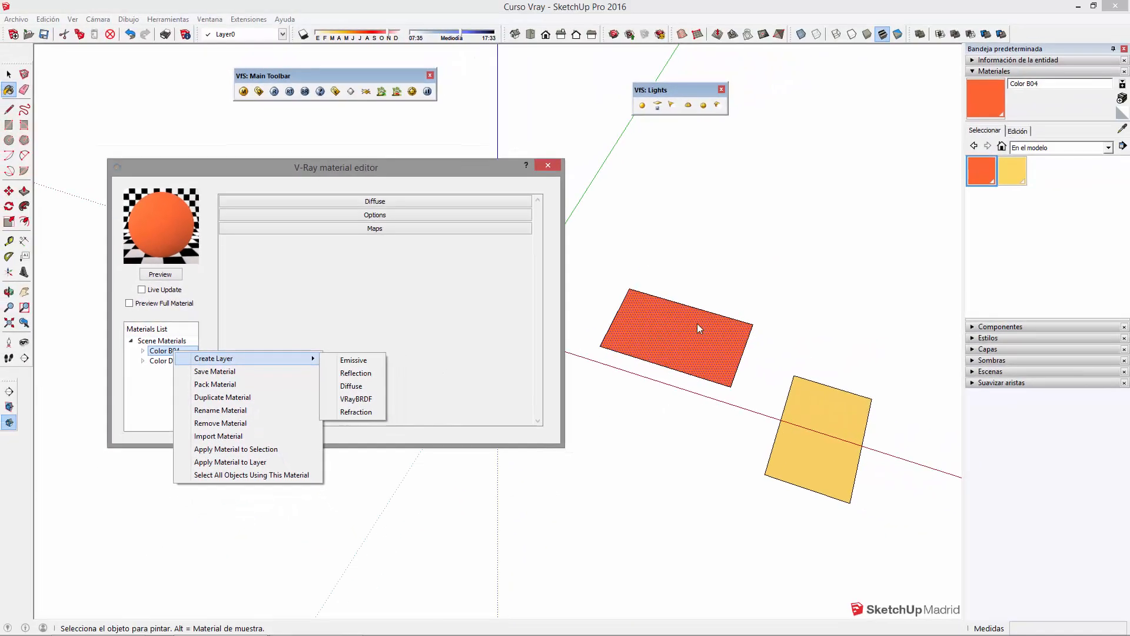
{"action": "left_click", "coordinate": [696, 323]}
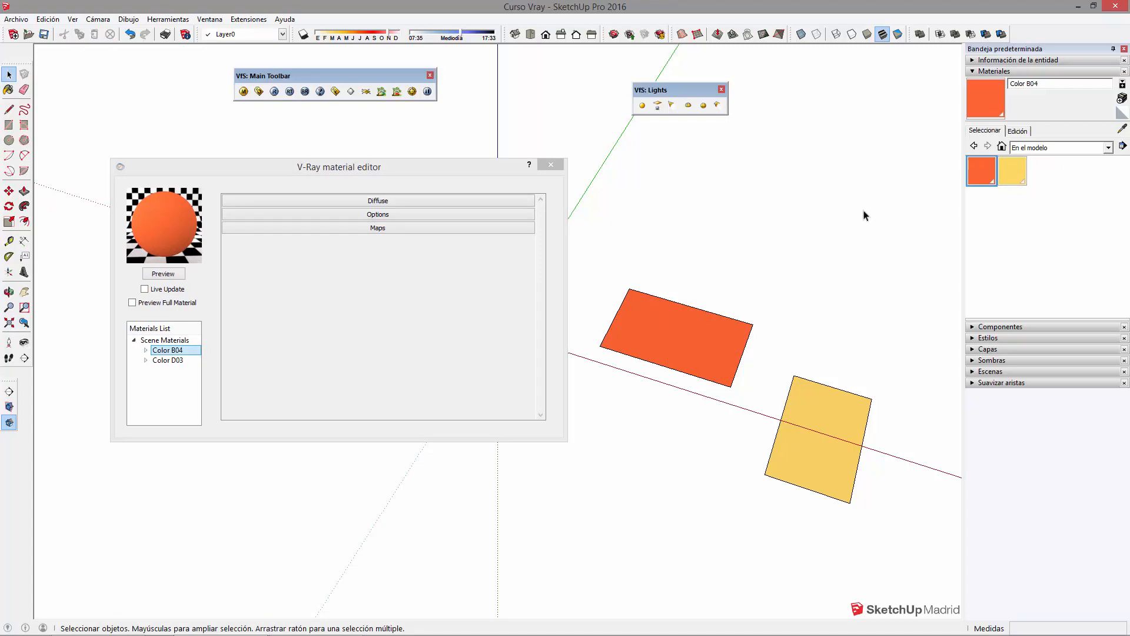
Enlarge the V-Ray material editor window in height and width.
{"action": "left_click_drag", "start_coordinate": [233, 438], "coordinate": [232, 499]}
{"action": "left_click", "coordinate": [577, 442]}
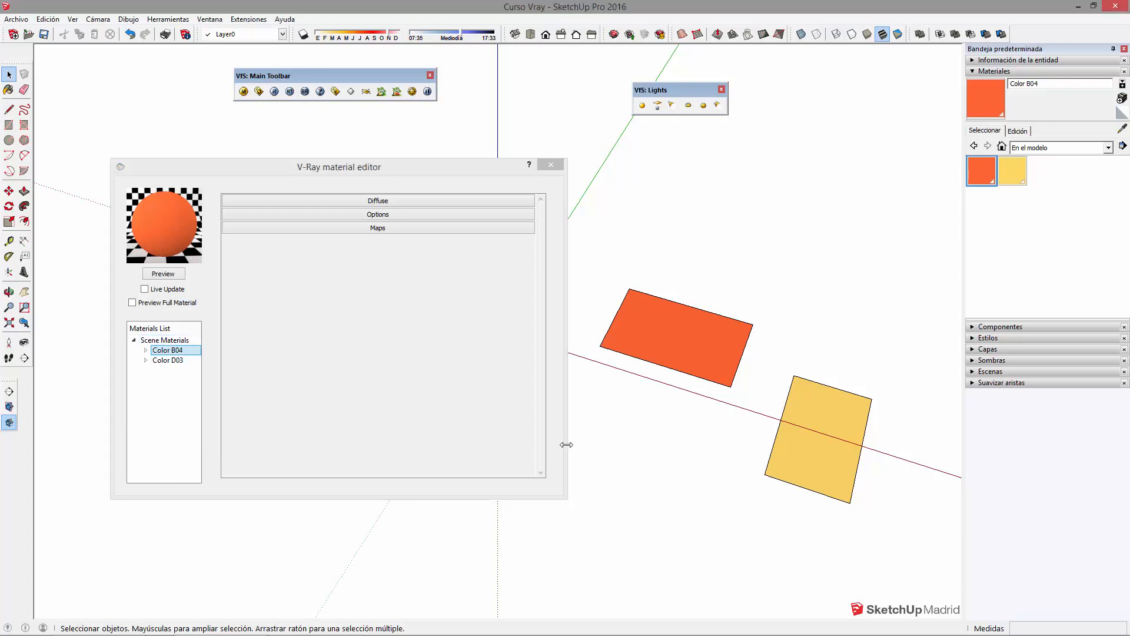
{"action": "left_click_drag", "start_coordinate": [566, 444], "coordinate": [581, 443]}
Edit Color B04 in the SketchUp materials, changing it to a slightly darkened green with the colour wheel.
{"action": "left_click", "coordinate": [746, 343]}
{"action": "left_click", "coordinate": [974, 183]}
{"action": "left_click", "coordinate": [1017, 131]}
{"action": "left_click", "coordinate": [991, 179]}
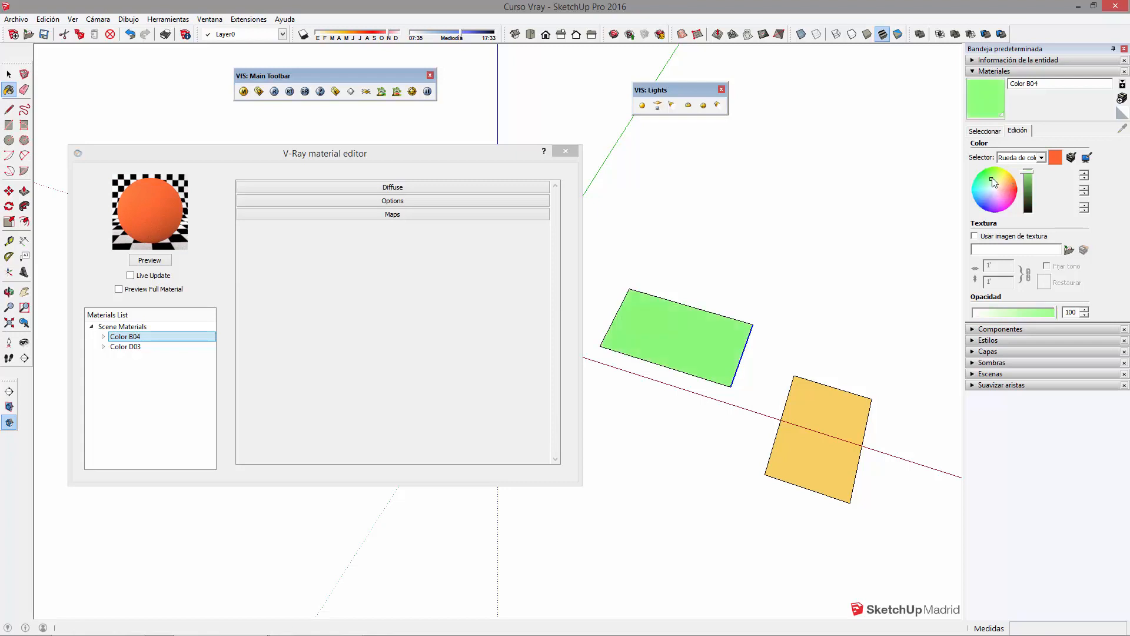
{"action": "left_click", "coordinate": [1028, 190]}
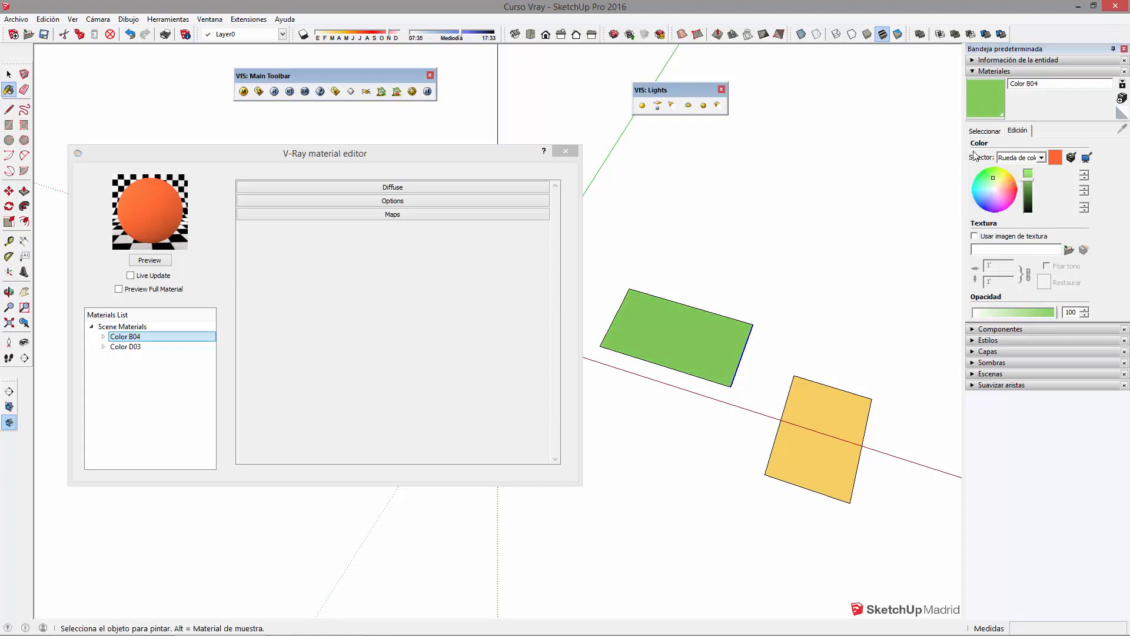
Refresh the V-Ray preview of the green Color B04 and reposition the material editor window.
{"action": "left_click", "coordinate": [150, 259]}
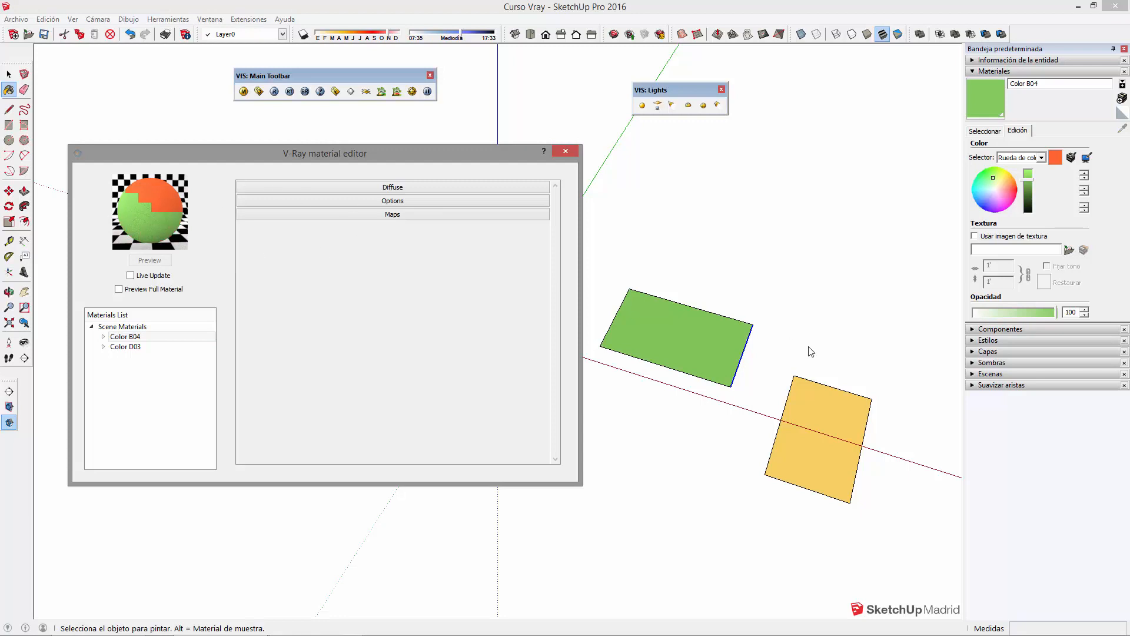
{"action": "key", "text": "space"}
{"action": "left_click_drag", "start_coordinate": [441, 159], "coordinate": [455, 171]}
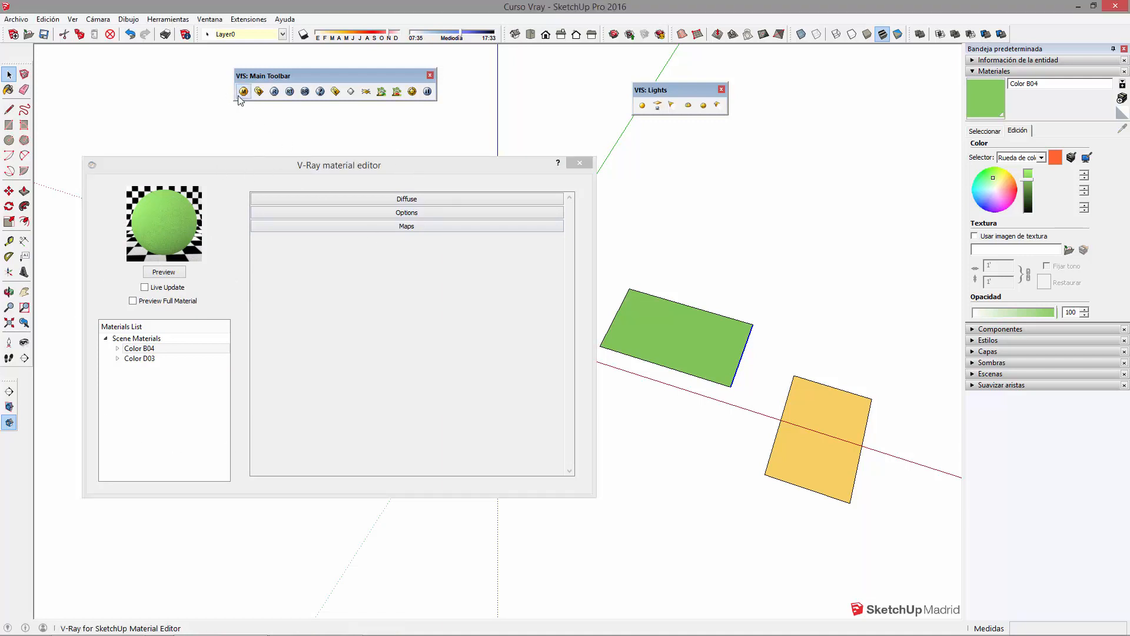
Close the V-Ray material editor and place the V-Ray Main and Lights toolbars next to each other above the model.
{"action": "mouse_move", "coordinate": [249, 167]}
{"action": "left_mouse_down"}
{"action": "mouse_move", "coordinate": [274, 182]}
{"action": "mouse_move", "coordinate": [265, 153]}
{"action": "left_mouse_up"}
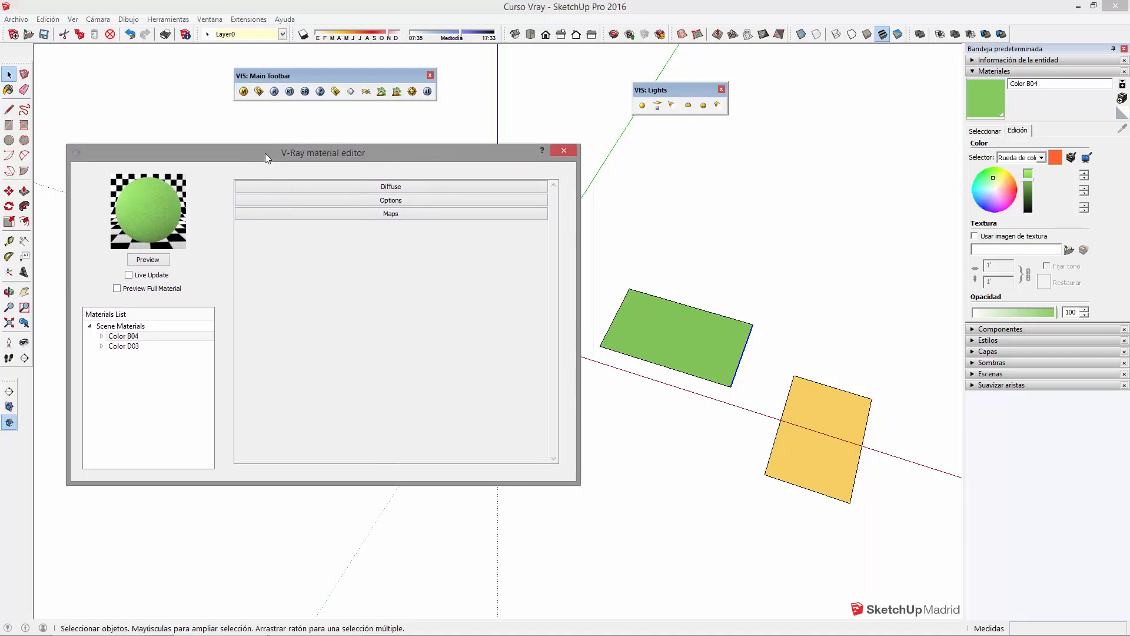
{"action": "left_click", "coordinate": [571, 153]}
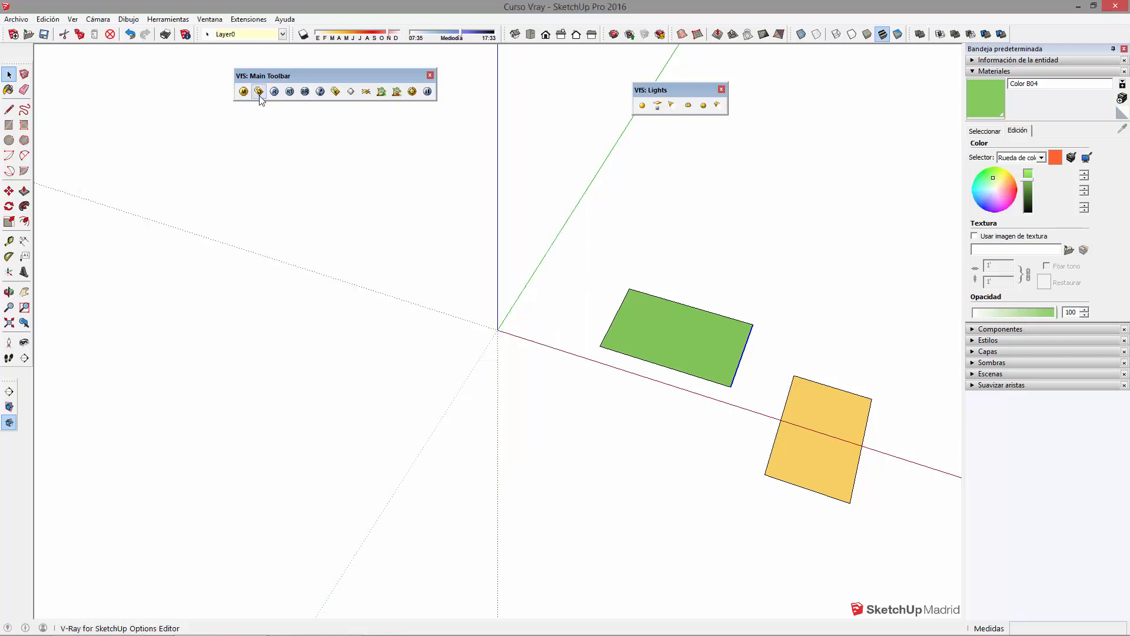
{"action": "left_click_drag", "start_coordinate": [356, 77], "coordinate": [386, 90]}
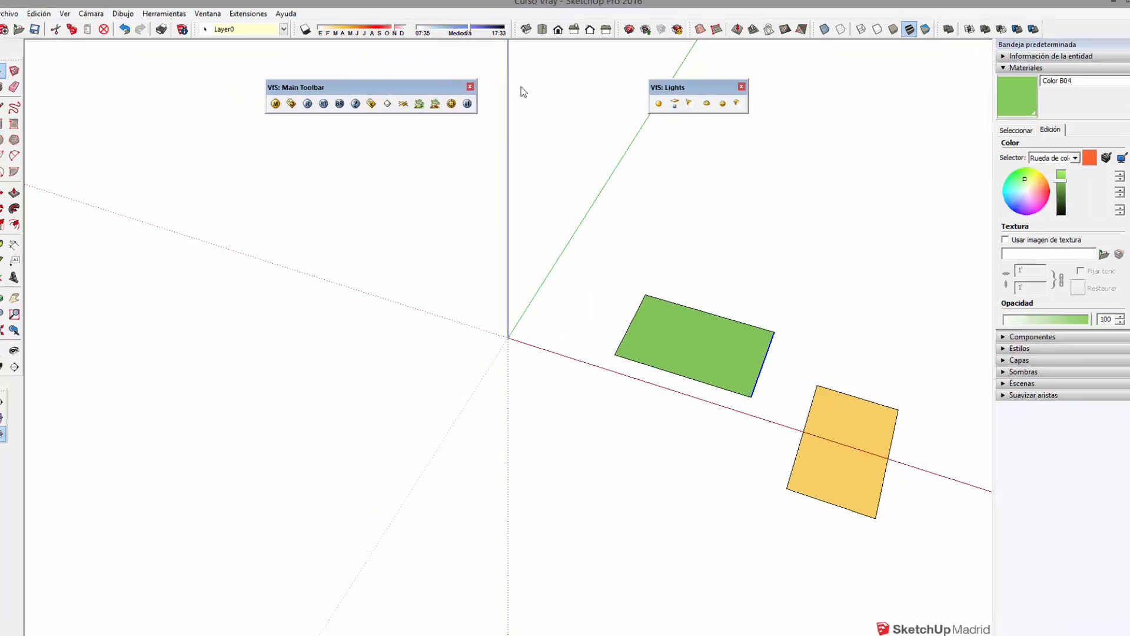
{"action": "left_click_drag", "start_coordinate": [761, 70], "coordinate": [640, 63]}
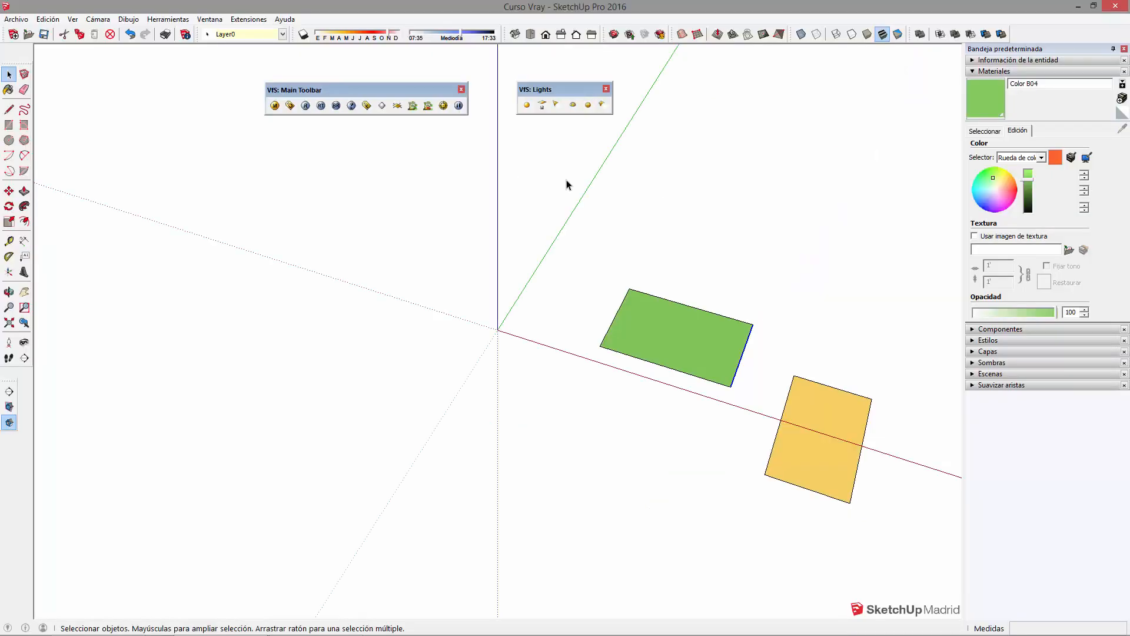
{"action": "middle_click_drag", "start_coordinate": [669, 379], "coordinate": [504, 359]}
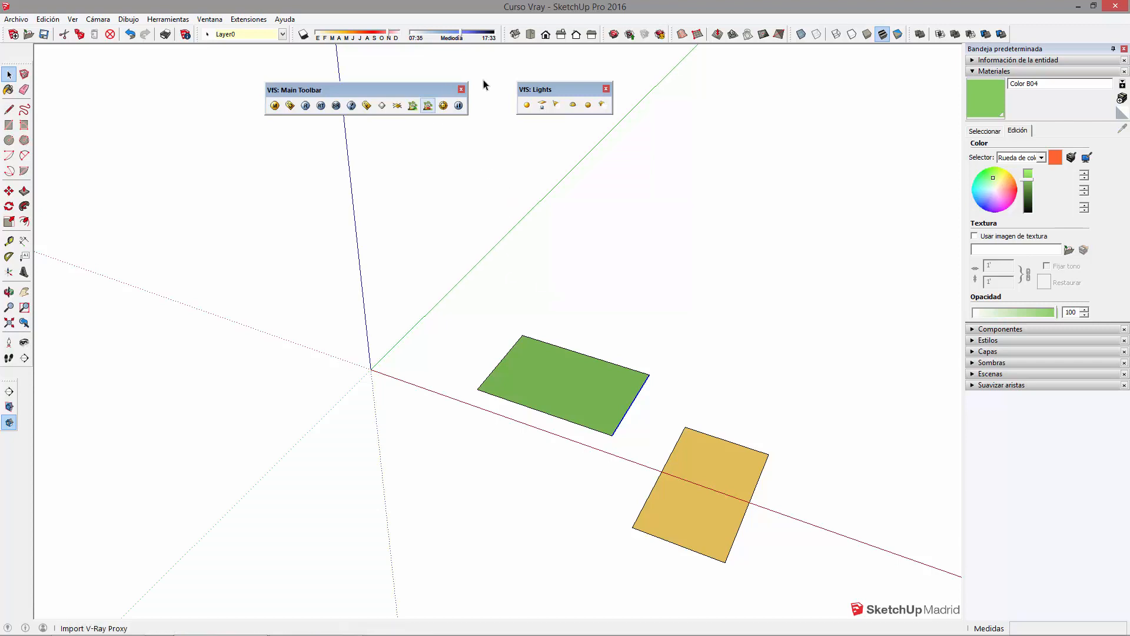
Open the V-Ray option editor, enlarge it until all its rollouts show, and place it beside the painted rectangles.
{"action": "left_click", "coordinate": [291, 107]}
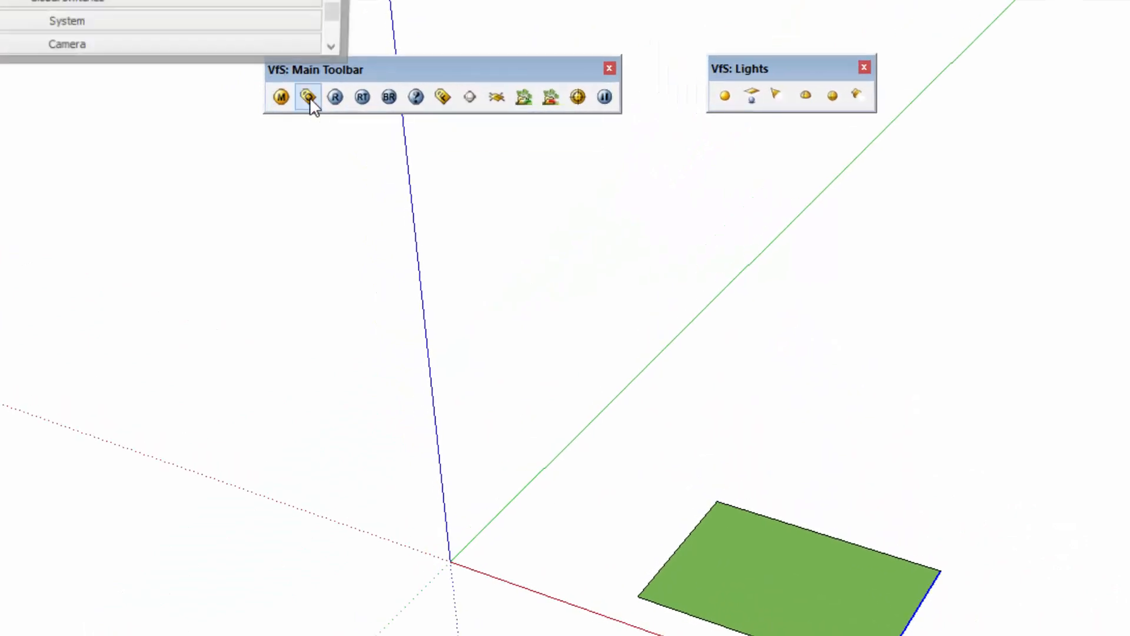
{"action": "left_click_drag", "start_coordinate": [236, 1], "coordinate": [409, 202]}
{"action": "left_click_drag", "start_coordinate": [374, 242], "coordinate": [375, 436]}
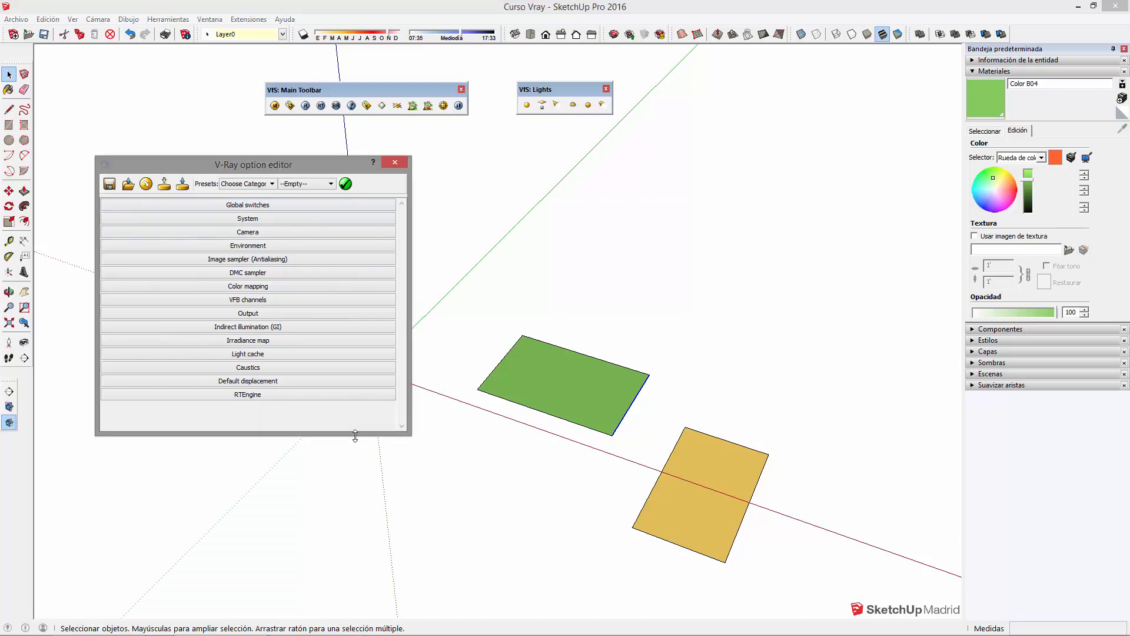
{"action": "left_click_drag", "start_coordinate": [348, 432], "coordinate": [341, 536]}
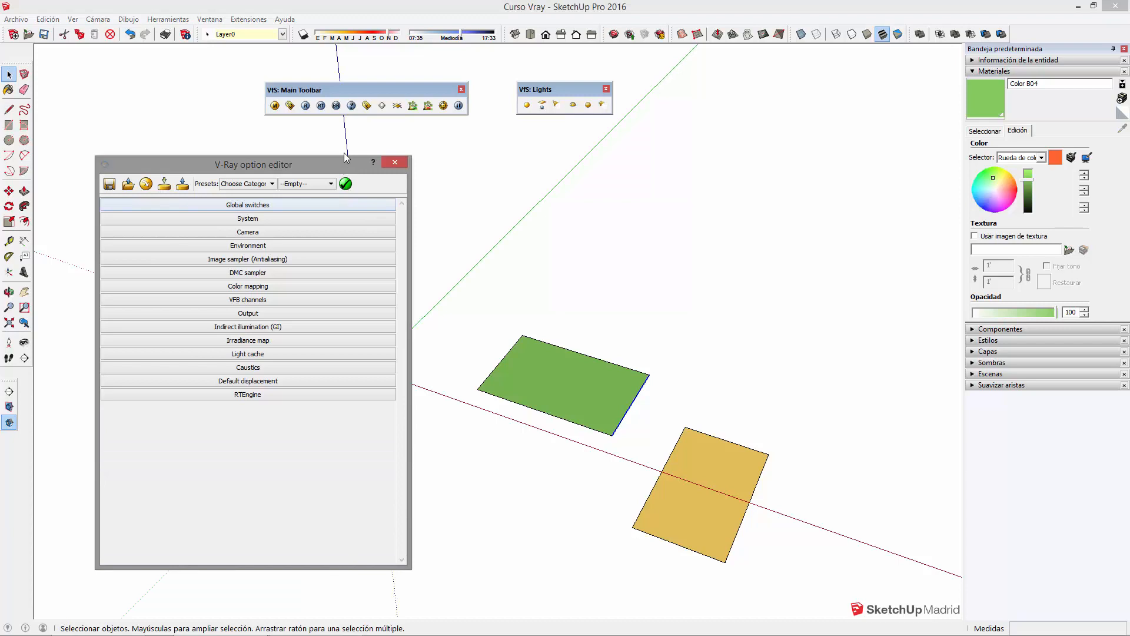
{"action": "left_click_drag", "start_coordinate": [345, 157], "coordinate": [344, 126]}
Examine option editor rollouts such as Environment, Image sampler and VFB channels, collapse them again and close the editor.
{"action": "left_click", "coordinate": [260, 201]}
{"action": "left_click", "coordinate": [268, 201]}
{"action": "left_click", "coordinate": [278, 217]}
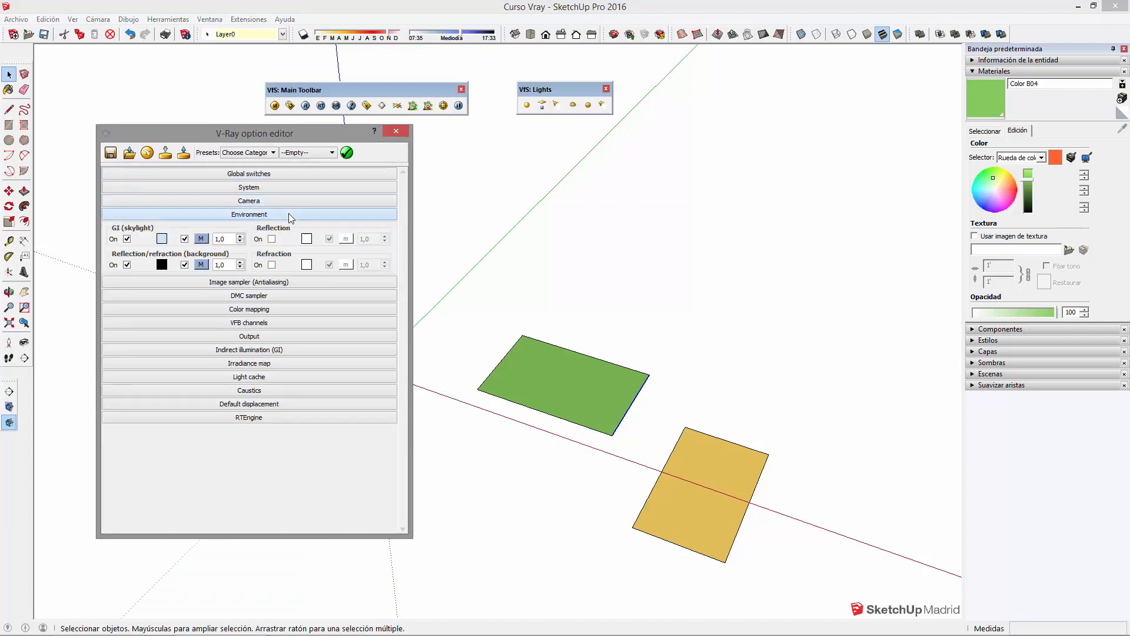
{"action": "left_click", "coordinate": [288, 214]}
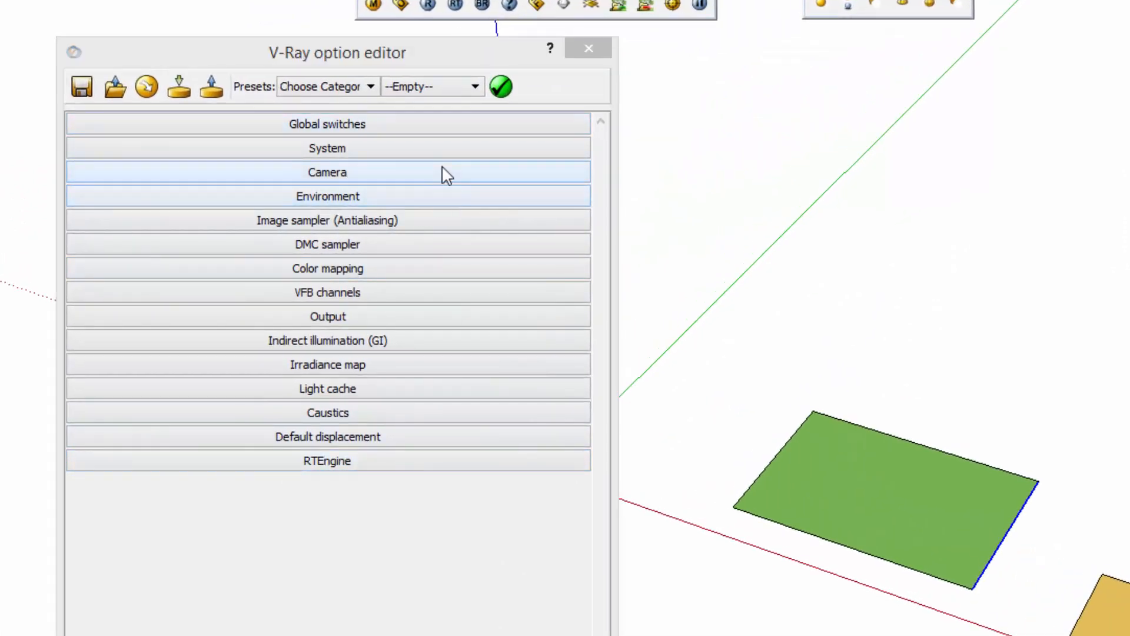
{"action": "left_click", "coordinate": [411, 177]}
{"action": "left_click", "coordinate": [405, 196]}
{"action": "left_click", "coordinate": [401, 199]}
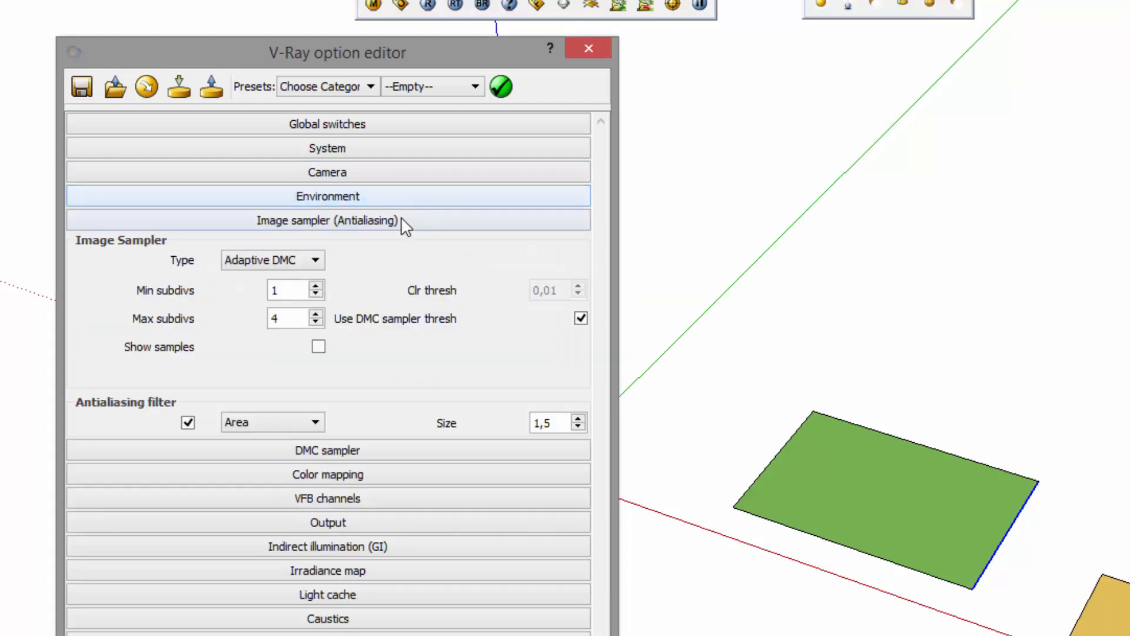
{"action": "left_click", "coordinate": [401, 217]}
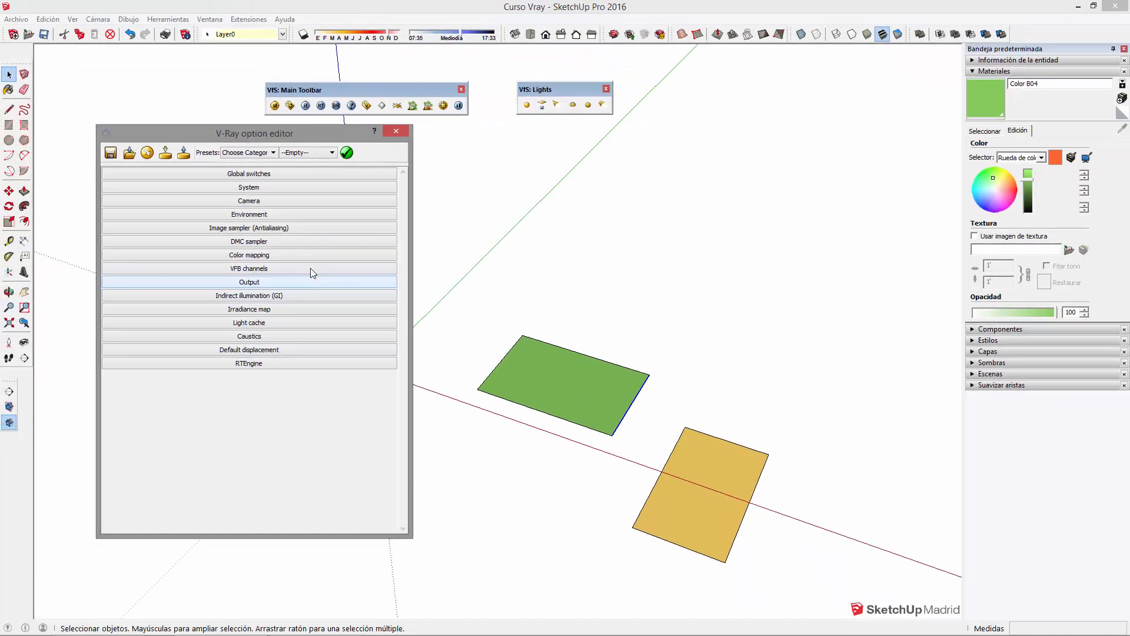
{"action": "left_click", "coordinate": [310, 270]}
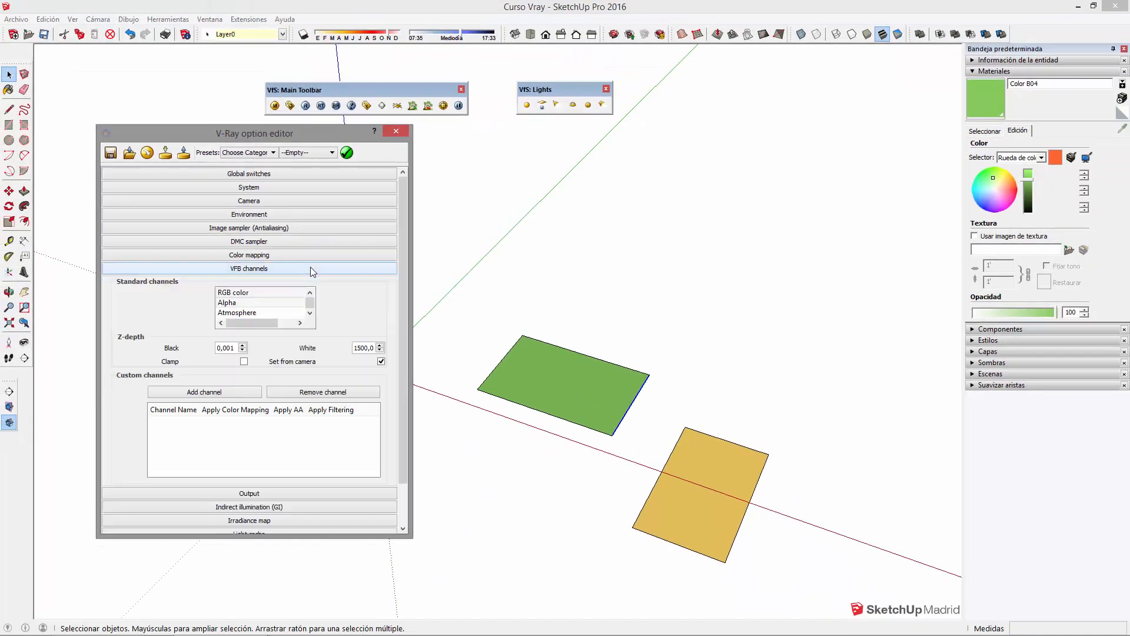
{"action": "left_click", "coordinate": [372, 268]}
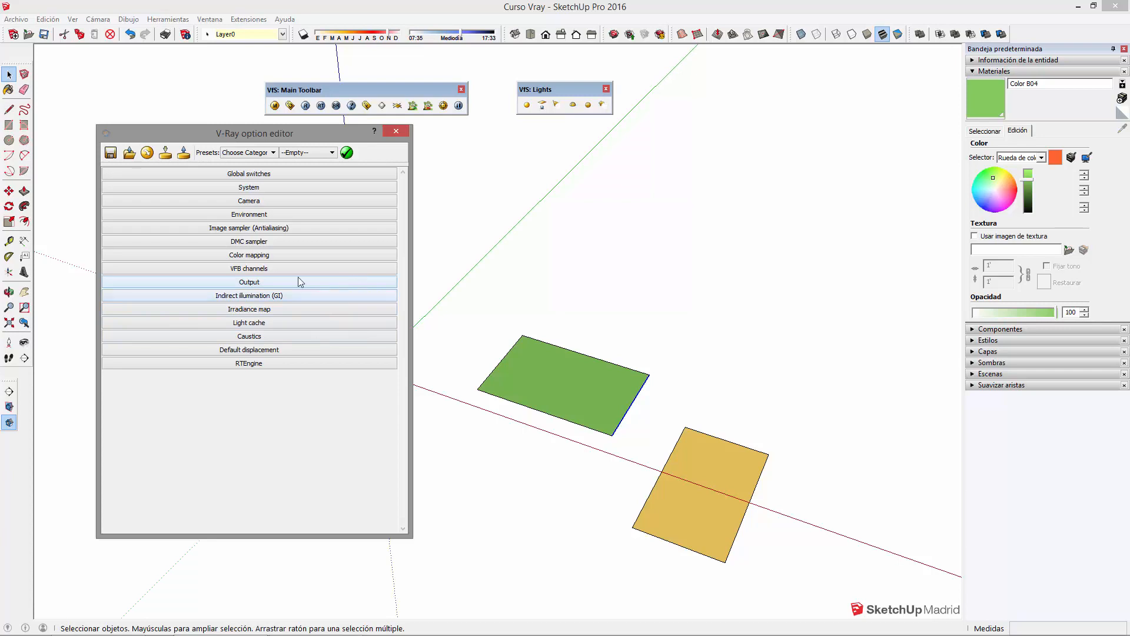
{"action": "left_click_drag", "start_coordinate": [313, 133], "coordinate": [318, 163]}
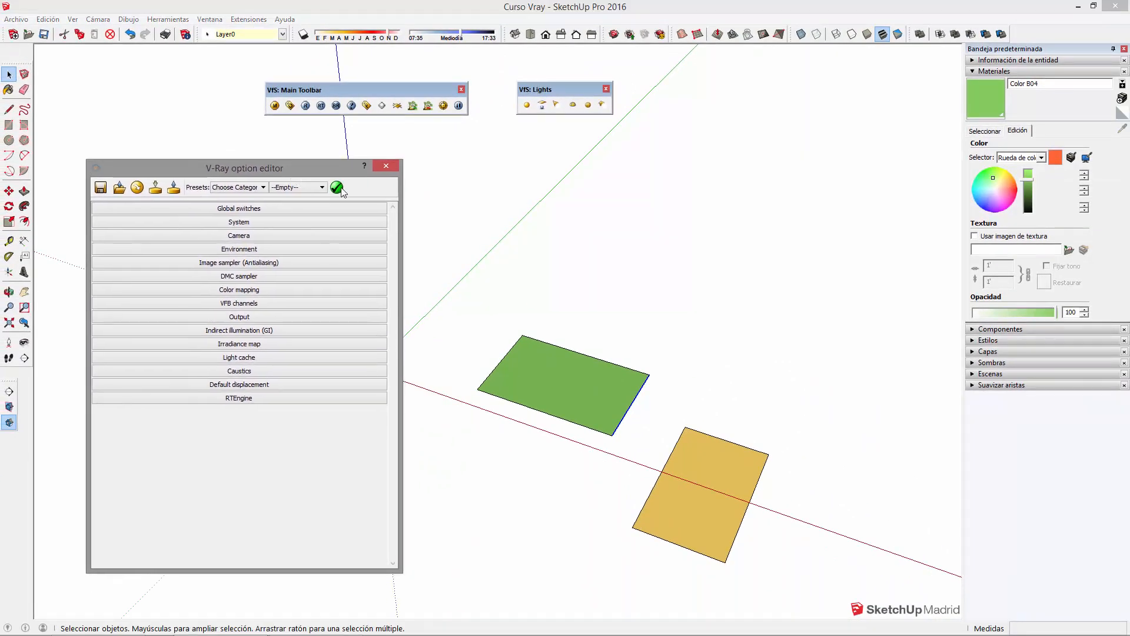
{"action": "left_click", "coordinate": [387, 165]}
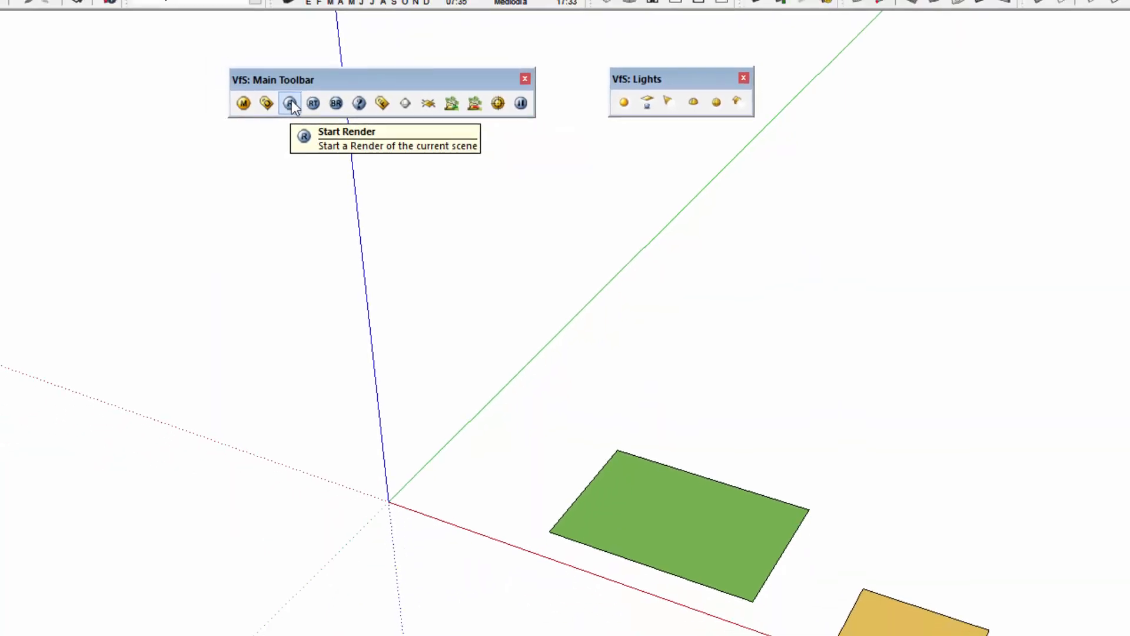
Render the current scene with V-Ray and arrange the frame buffer and progress window side by side below the toolbars.
{"action": "left_click", "coordinate": [290, 103]}
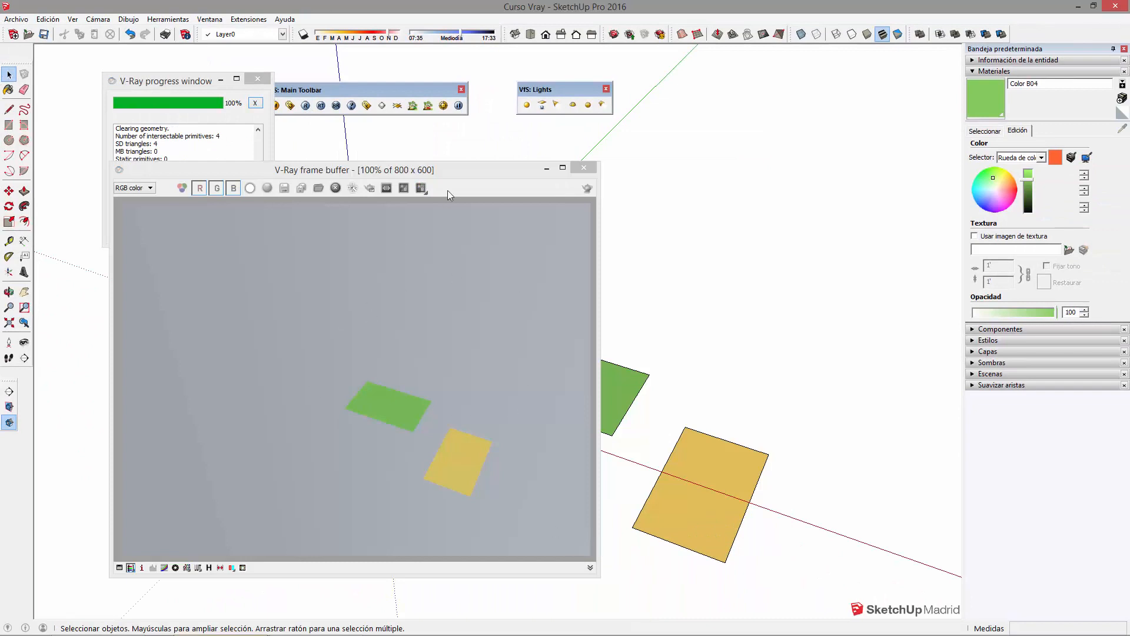
{"action": "left_click_drag", "start_coordinate": [528, 172], "coordinate": [743, 148]}
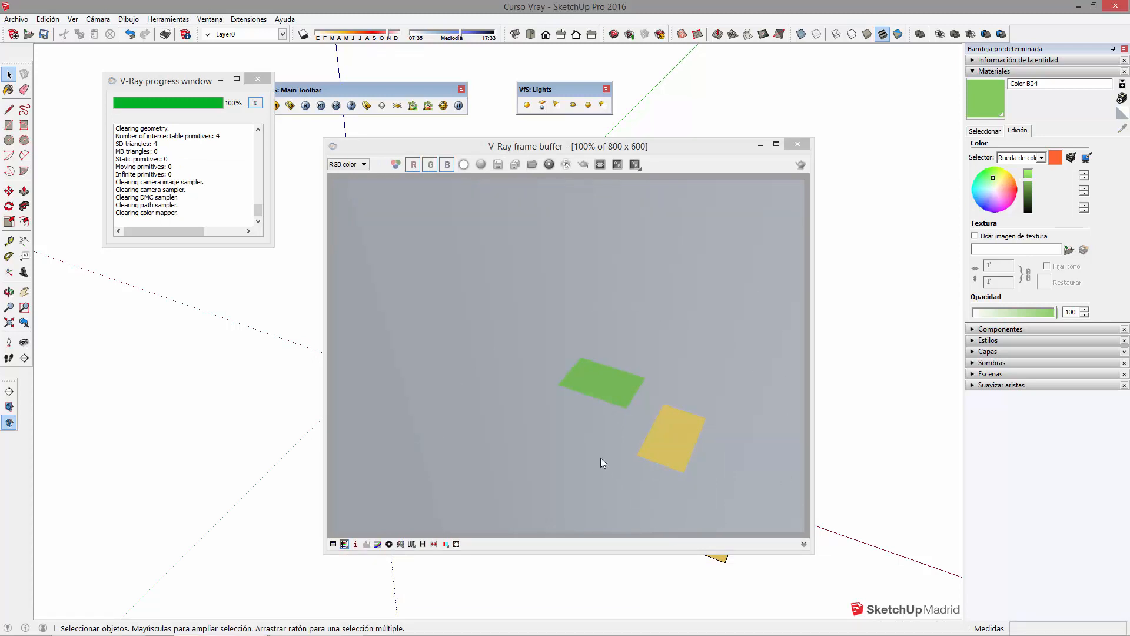
{"action": "mouse_move", "coordinate": [701, 146]}
{"action": "left_mouse_down"}
{"action": "mouse_move", "coordinate": [415, 184]}
{"action": "mouse_move", "coordinate": [694, 153]}
{"action": "left_mouse_up"}
{"action": "left_click_drag", "start_coordinate": [176, 81], "coordinate": [236, 156]}
{"action": "left_click", "coordinate": [334, 151]}
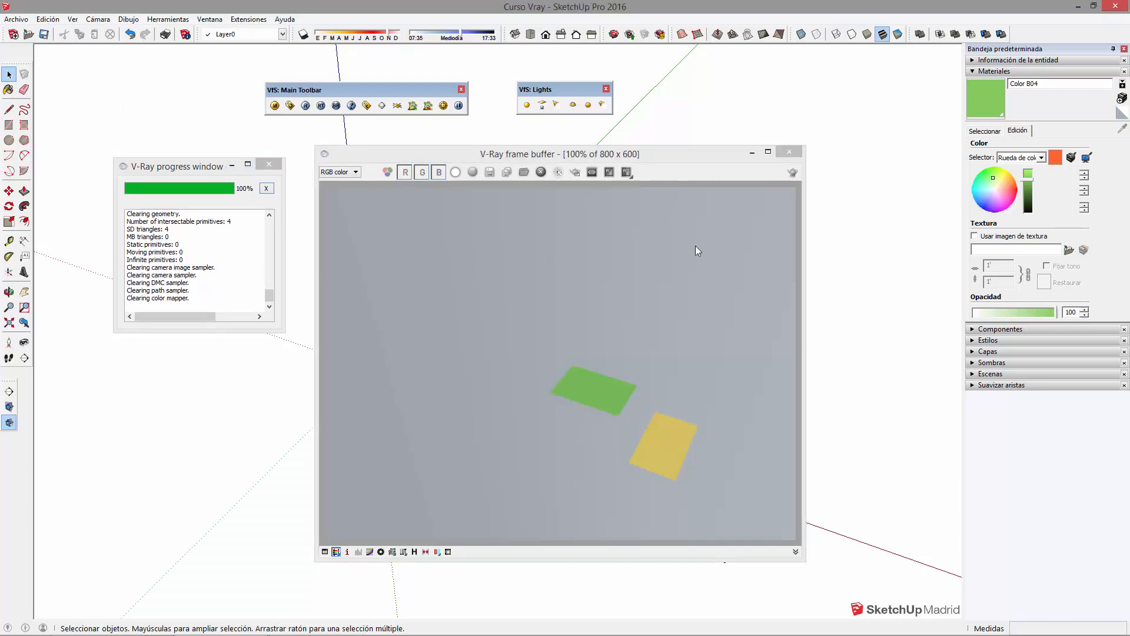
Review the render progress log and the rendered image, closing both the progress window and the frame buffer.
{"action": "left_click", "coordinate": [182, 171]}
{"action": "mouse_move", "coordinate": [269, 296]}
{"action": "left_mouse_down"}
{"action": "mouse_move", "coordinate": [269, 219]}
{"action": "mouse_move", "coordinate": [268, 304]}
{"action": "left_mouse_up"}
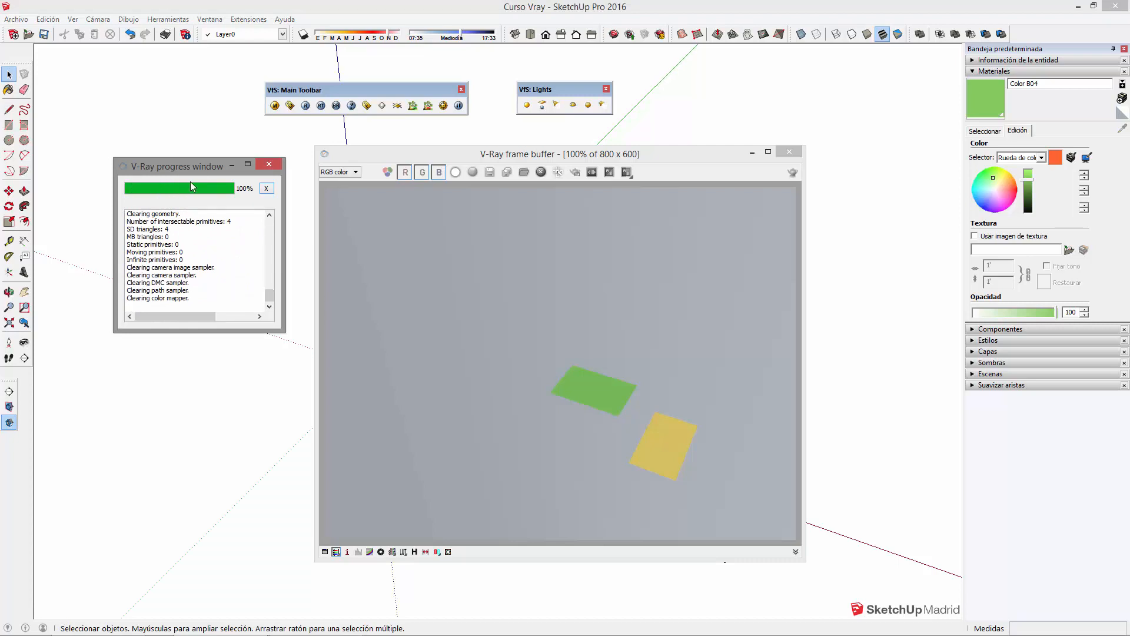
{"action": "left_click", "coordinate": [301, 207]}
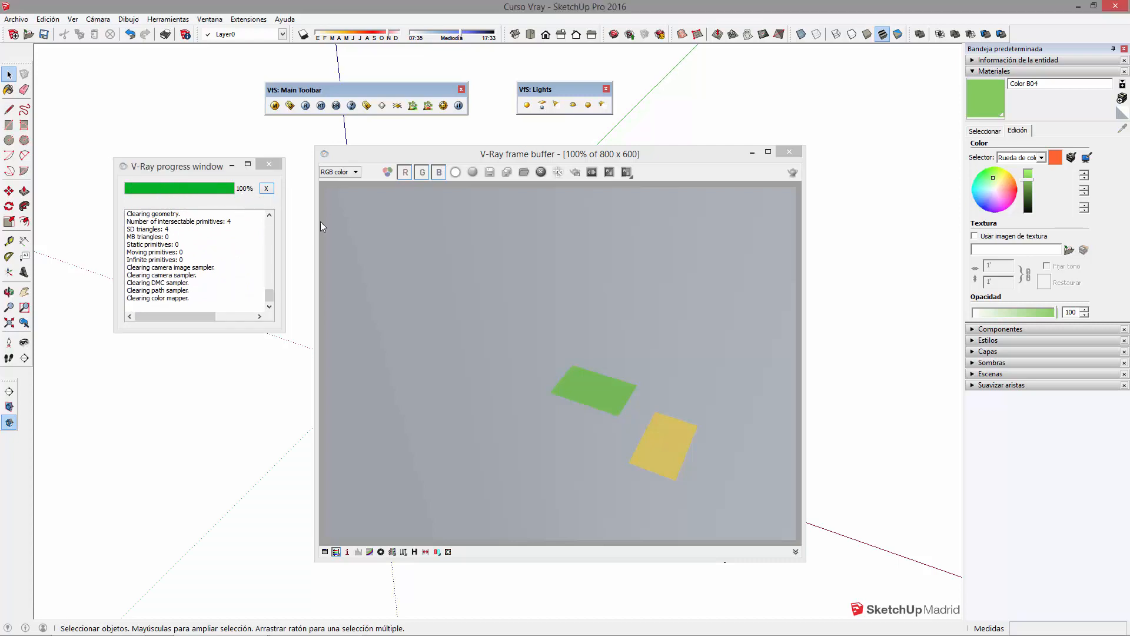
{"action": "left_click", "coordinate": [269, 165]}
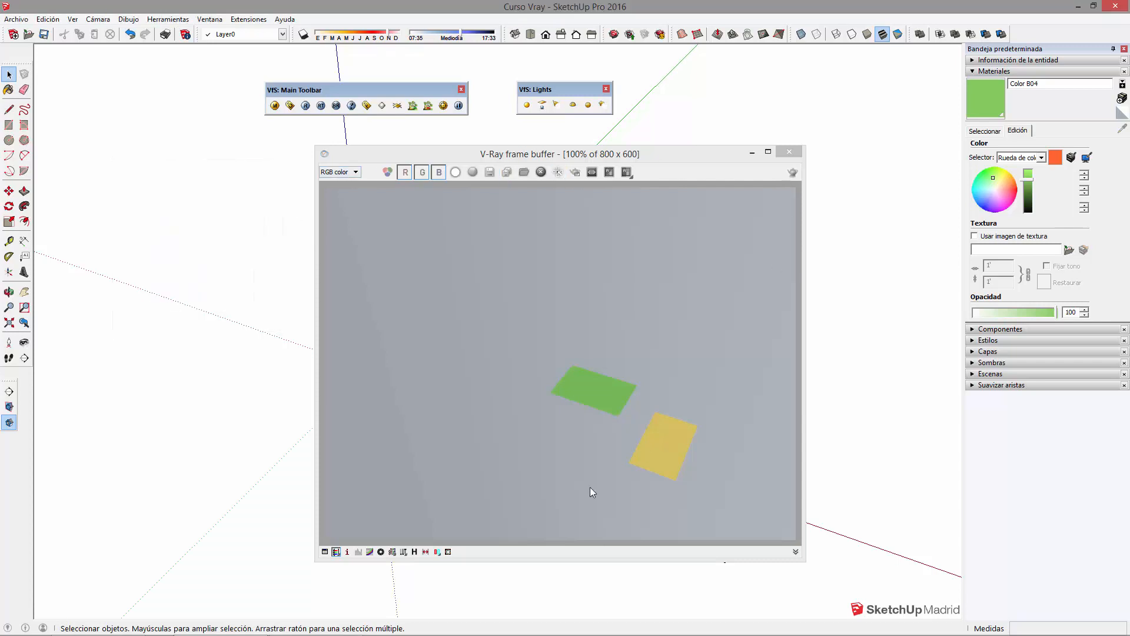
{"action": "left_click", "coordinate": [336, 549]}
{"action": "left_click", "coordinate": [797, 155]}
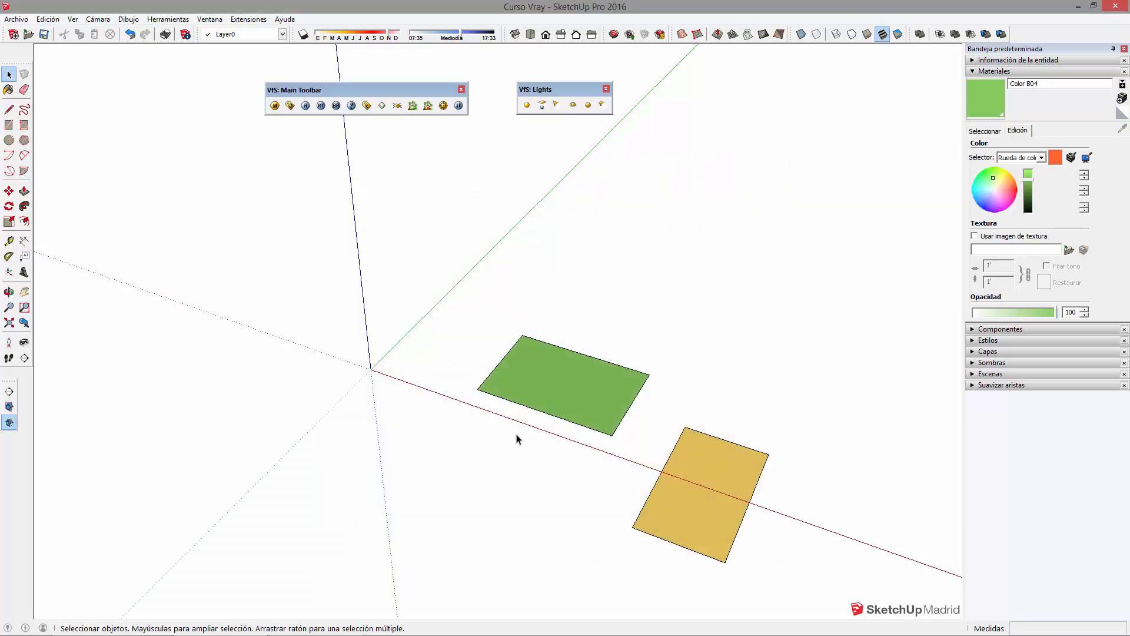
Push/Pull the green rectangle upward into a box.
{"action": "middle_click_drag", "start_coordinate": [603, 409], "coordinate": [685, 397]}
{"action": "key", "text": "p"}
{"action": "left_click_drag", "start_coordinate": [570, 376], "coordinate": [575, 335]}
{"action": "key", "text": "space"}
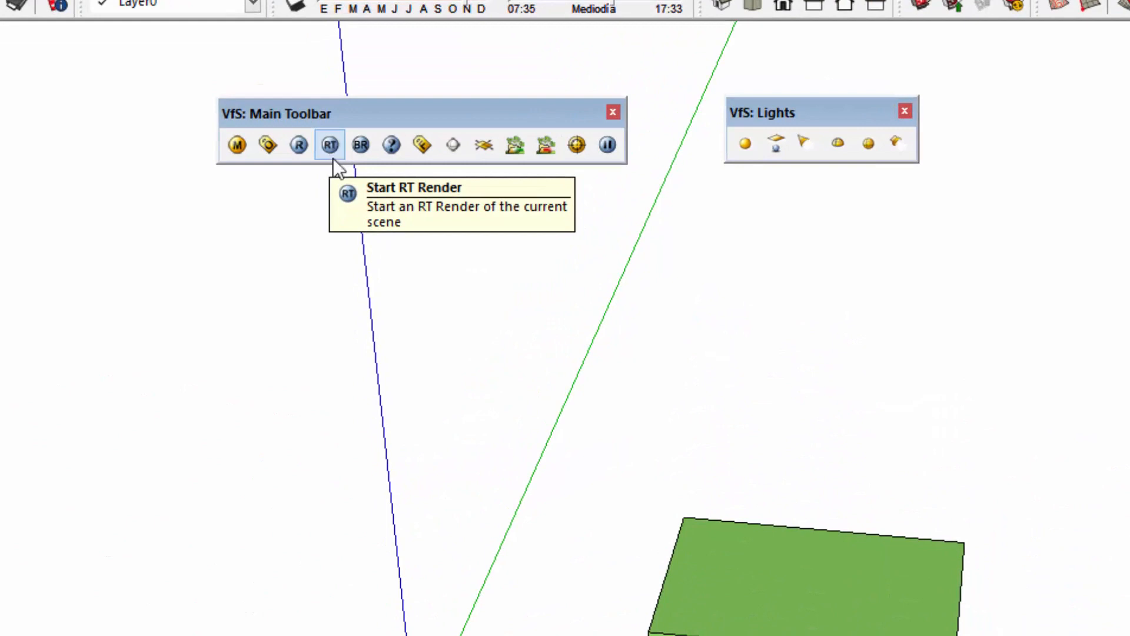
Start an RT render of the scene and move the frame buffer beside the green box to compare both views live.
{"action": "left_click", "coordinate": [332, 144]}
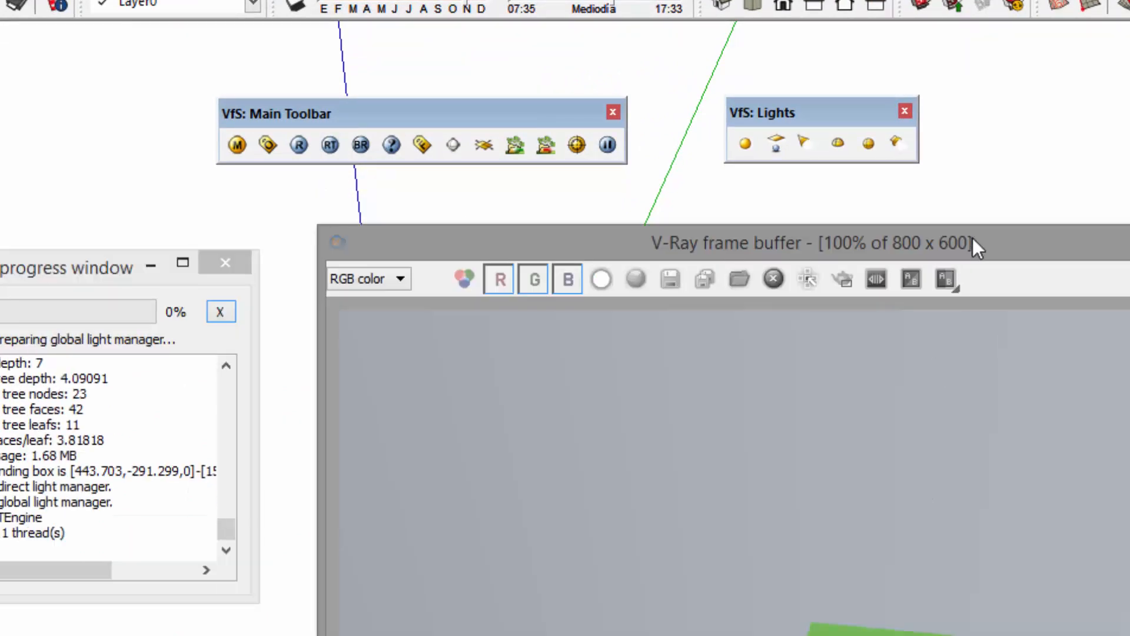
{"action": "left_click_drag", "start_coordinate": [973, 237], "coordinate": [1129, 145]}
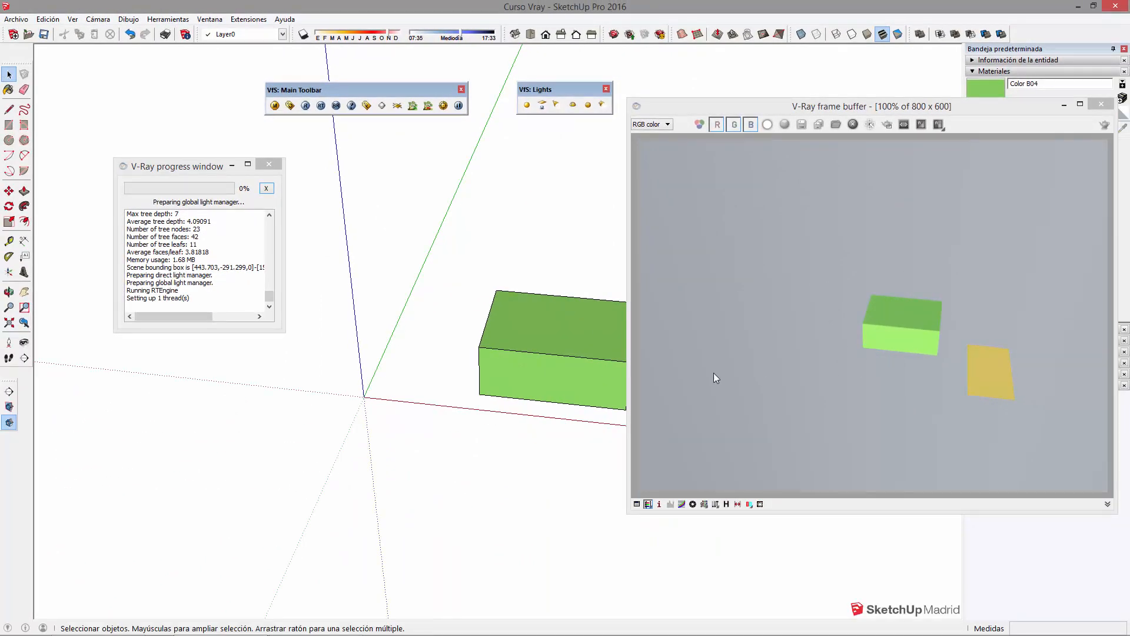
{"action": "mouse_move", "coordinate": [521, 318]}
{"action": "middle_mouse_down"}
{"action": "mouse_move", "coordinate": [593, 337]}
{"action": "mouse_move", "coordinate": [497, 348]}
{"action": "mouse_move", "coordinate": [469, 370]}
{"action": "mouse_move", "coordinate": [507, 355]}
{"action": "middle_mouse_up"}
{"action": "scroll", "coordinate": [506, 355], "scroll_direction": "up", "scroll_amount": 3}
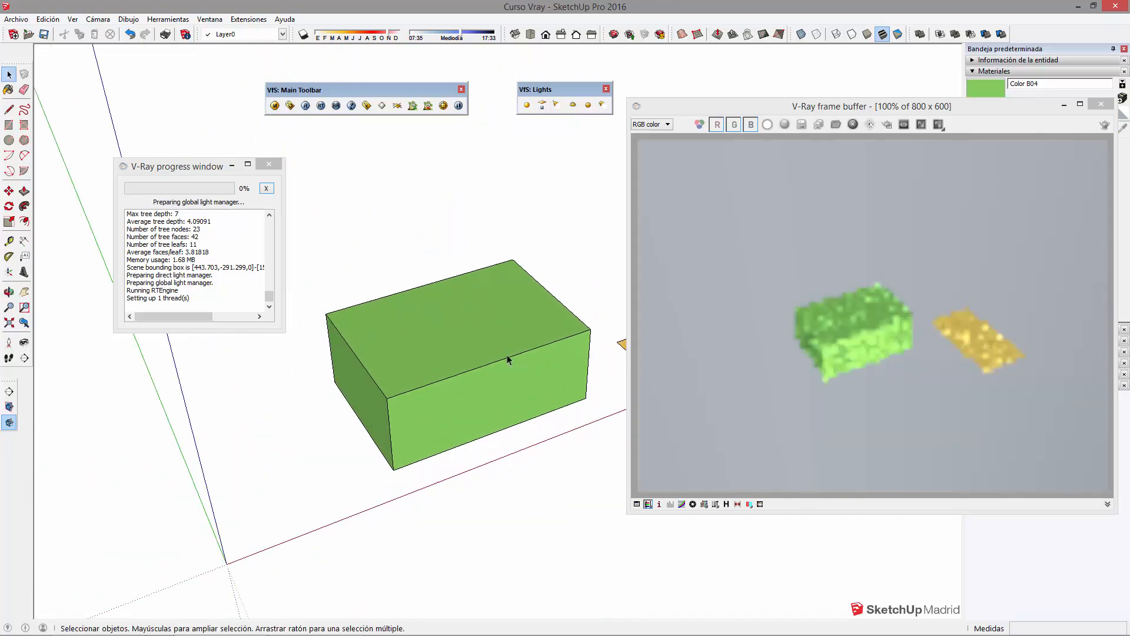
{"action": "scroll", "coordinate": [406, 398], "scroll_direction": "up", "scroll_amount": 1}
{"action": "middle_click_drag", "start_coordinate": [526, 404], "coordinate": [520, 56]}
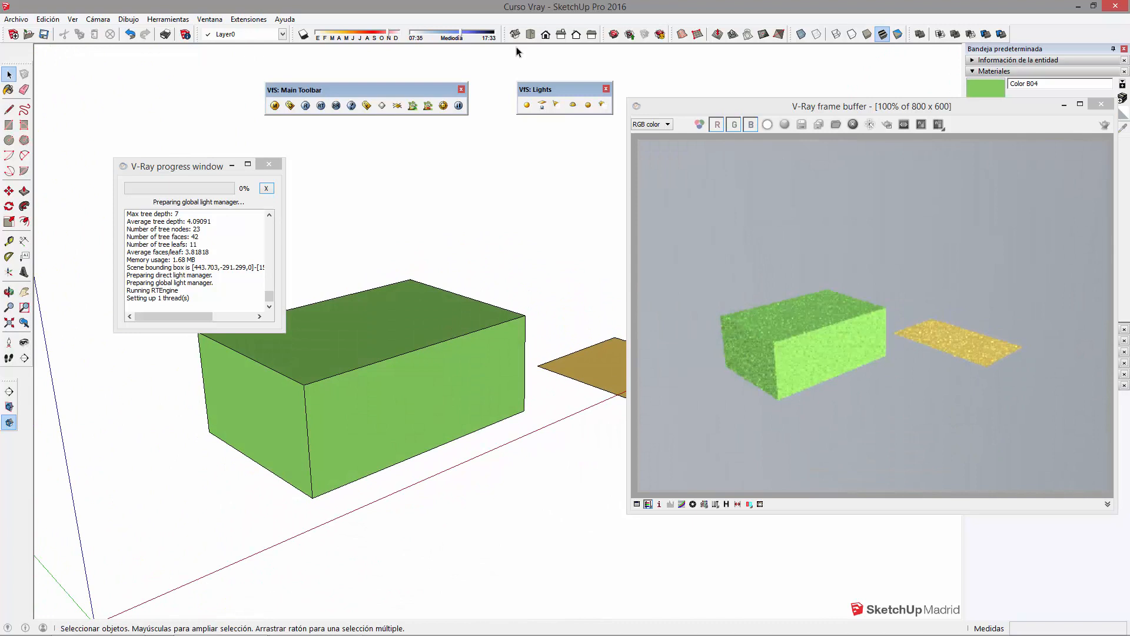
Shift the shadow time of day from noon to early morning and bring the frame buffer closer to the green box.
{"action": "left_click_drag", "start_coordinate": [471, 32], "coordinate": [429, 33]}
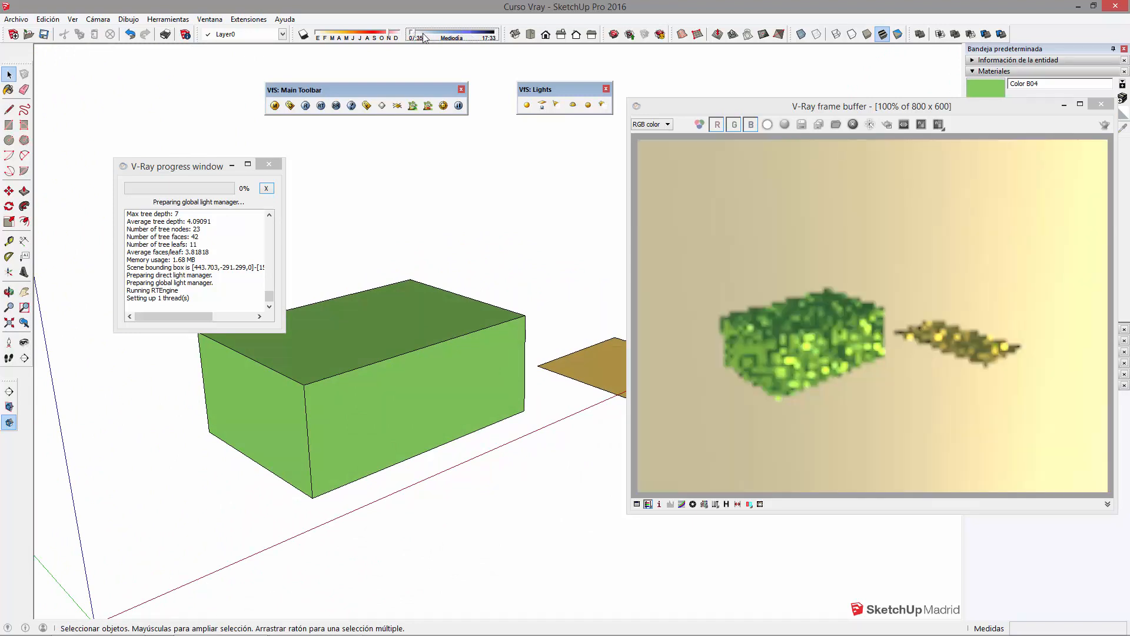
{"action": "scroll", "coordinate": [418, 414], "scroll_direction": "up", "scroll_amount": 1}
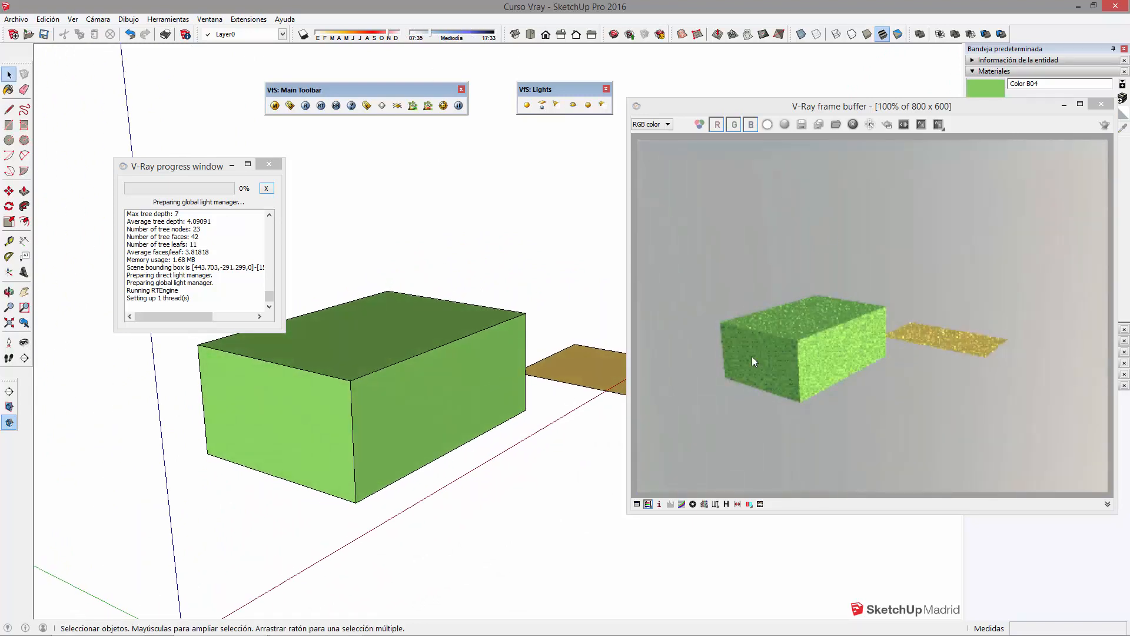
{"action": "scroll", "coordinate": [425, 400], "scroll_direction": "up", "scroll_amount": 3}
{"action": "left_click_drag", "start_coordinate": [748, 102], "coordinate": [595, 158]}
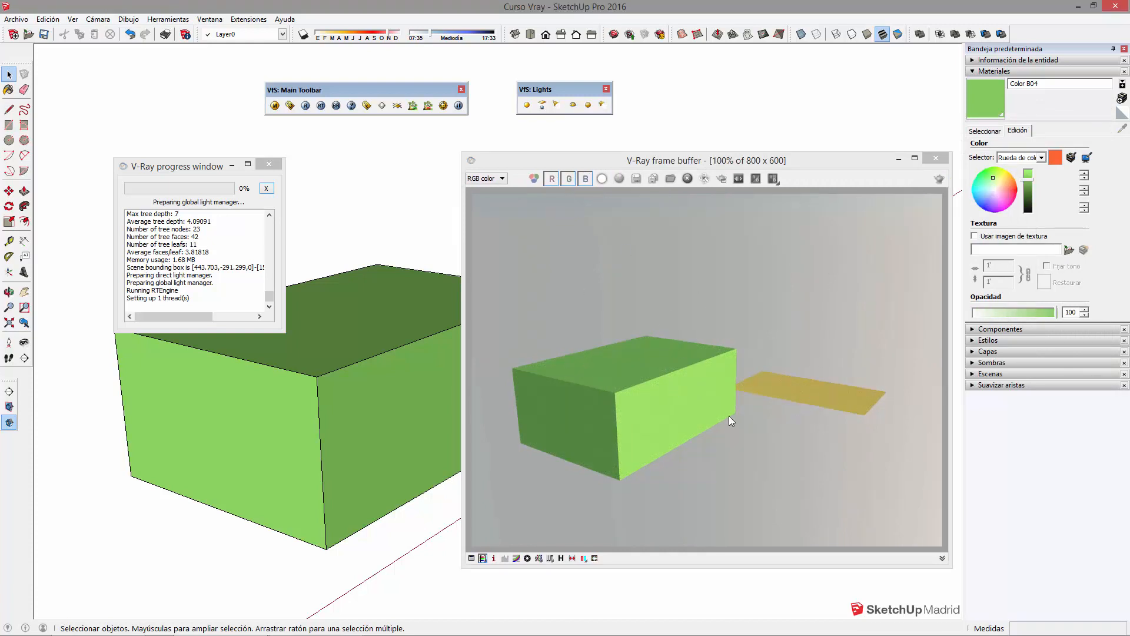
Compare the live RT render with the green box in the model from several viewpoints.
{"action": "middle_click_drag", "start_coordinate": [383, 355], "coordinate": [315, 390]}
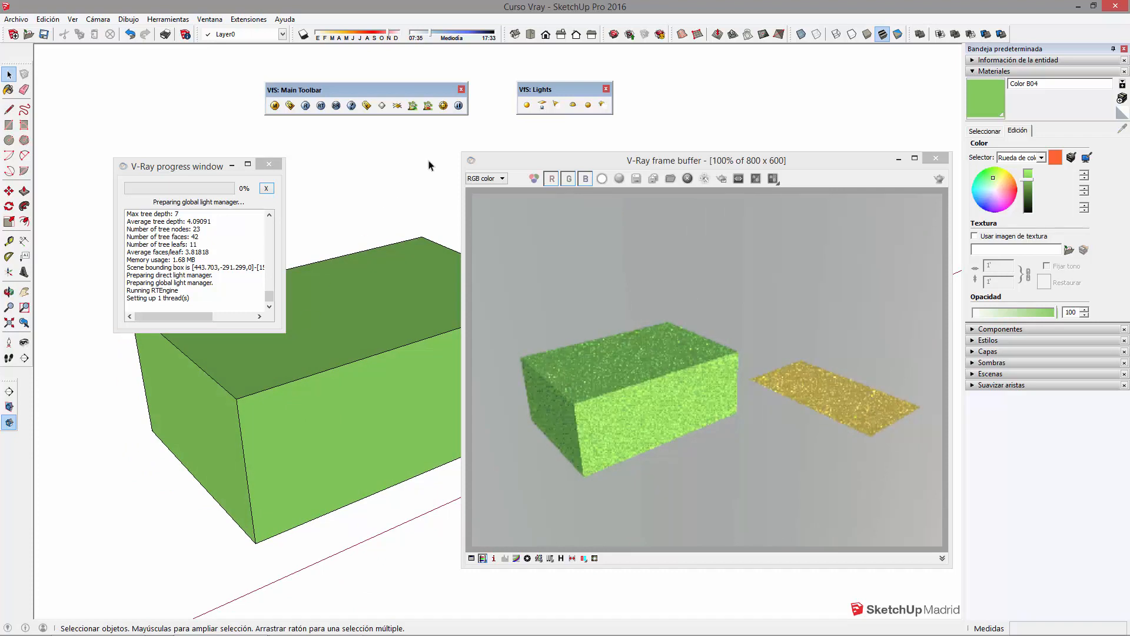
{"action": "scroll", "coordinate": [836, 381], "scroll_direction": "up", "scroll_amount": 1}
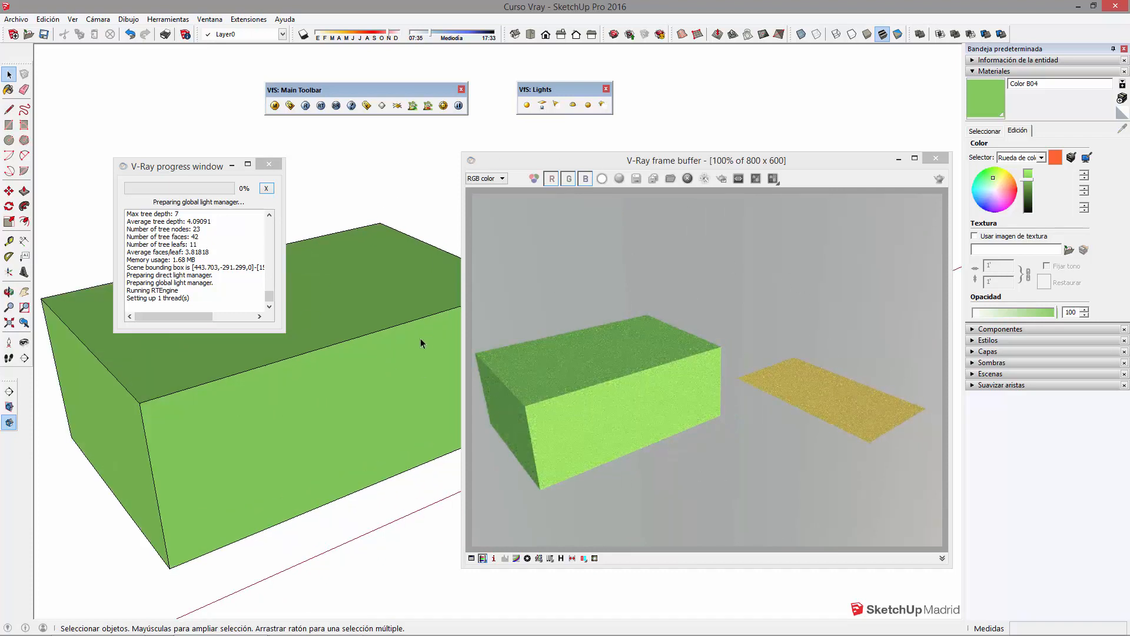
{"action": "mouse_move", "coordinate": [420, 339]}
{"action": "middle_mouse_down"}
{"action": "mouse_move", "coordinate": [441, 328]}
{"action": "mouse_move", "coordinate": [390, 369]}
{"action": "middle_mouse_up"}
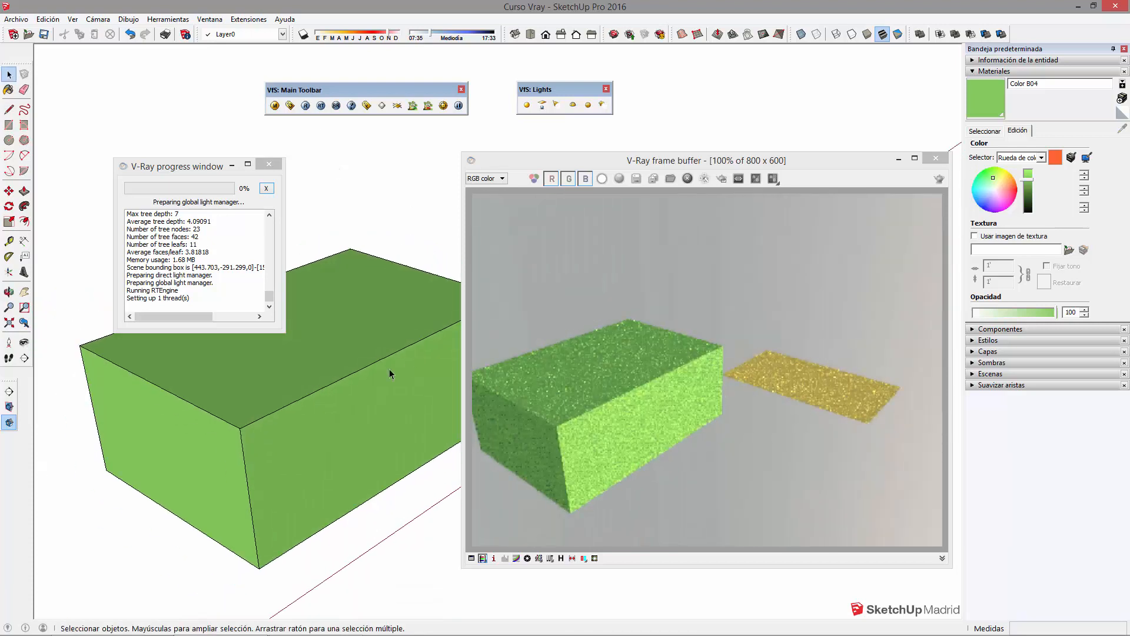
{"action": "scroll", "coordinate": [293, 445], "scroll_direction": "up", "scroll_amount": 1}
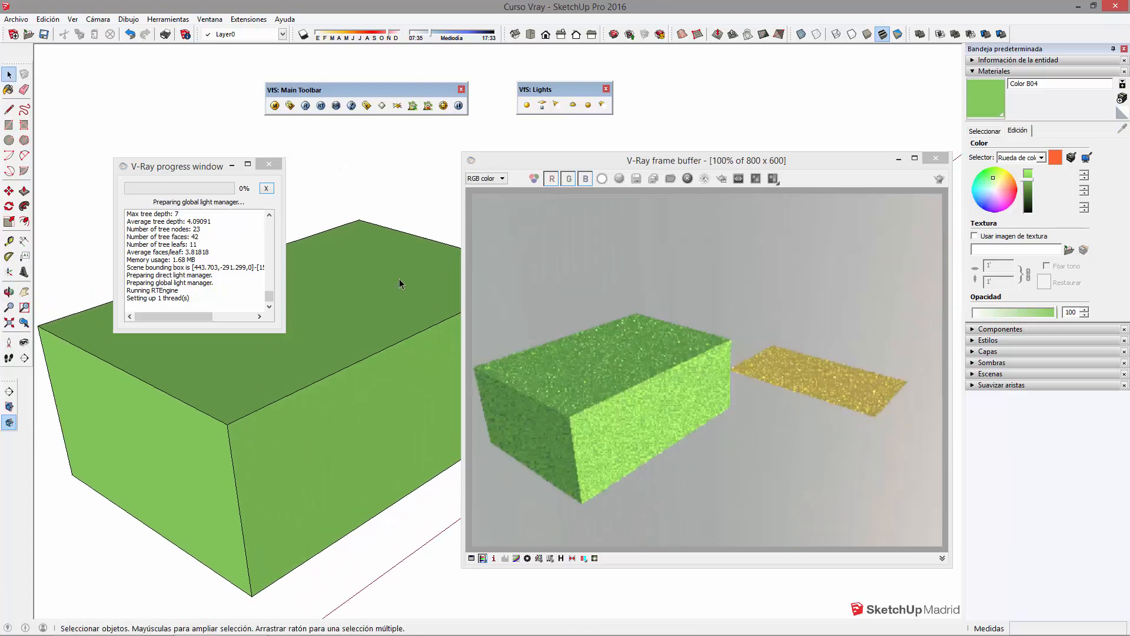
Change the Color B04 material to pink and compare the box with the live RT render from another viewpoint.
{"action": "scroll", "coordinate": [348, 278], "scroll_direction": "up", "scroll_amount": 1}
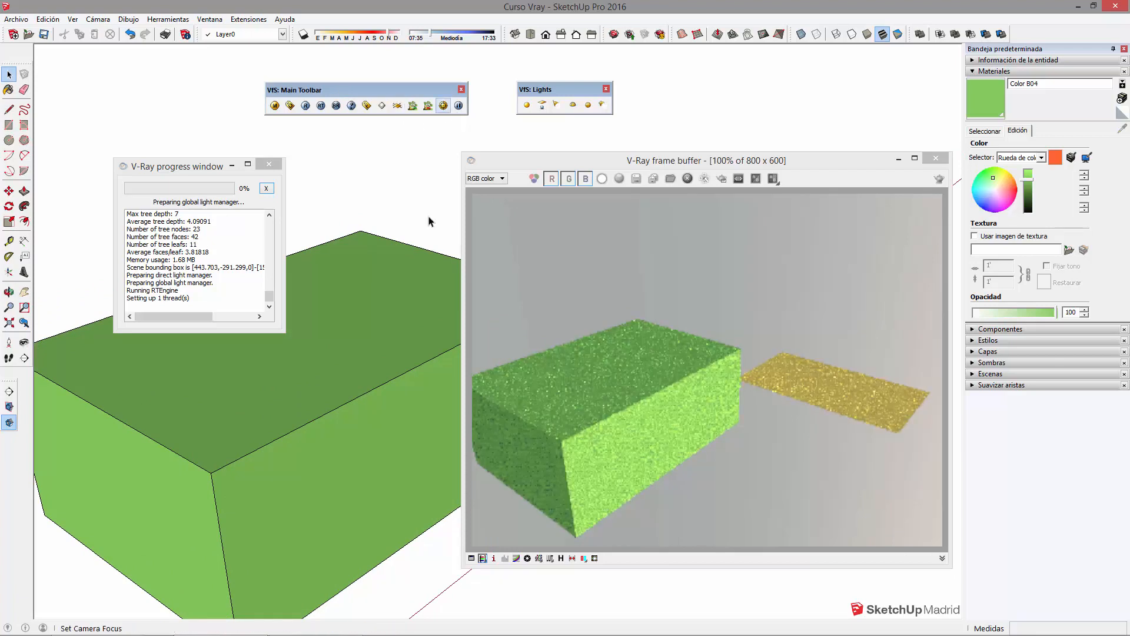
{"action": "left_click", "coordinate": [1007, 197]}
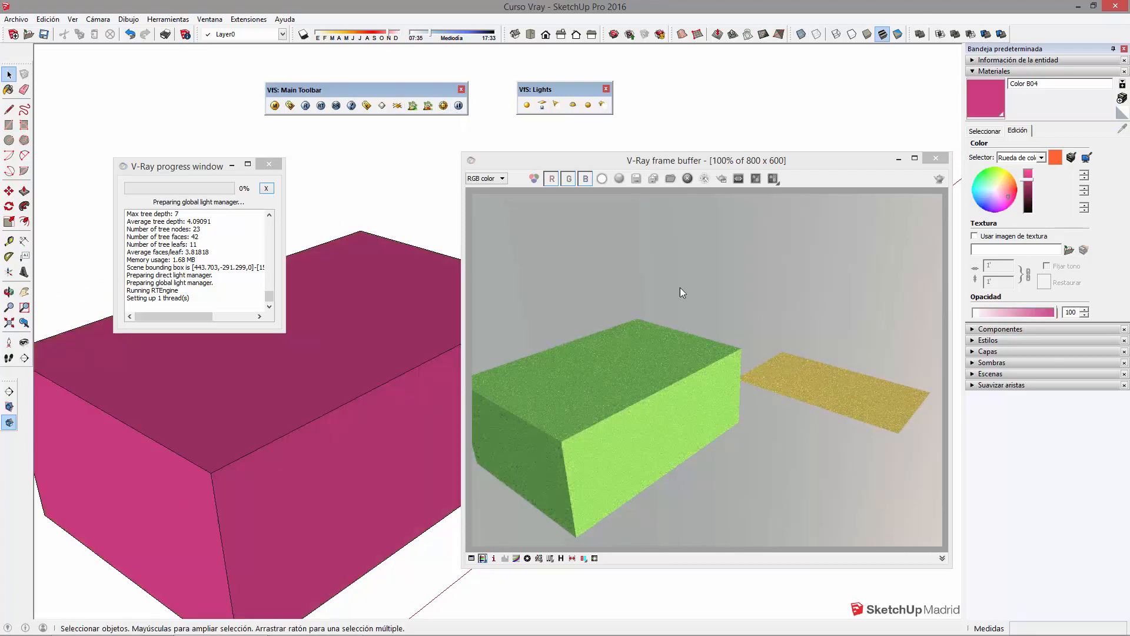
{"action": "mouse_move", "coordinate": [350, 410]}
{"action": "middle_mouse_down"}
{"action": "mouse_move", "coordinate": [376, 418]}
{"action": "mouse_move", "coordinate": [400, 385]}
{"action": "mouse_move", "coordinate": [429, 382]}
{"action": "middle_mouse_up"}
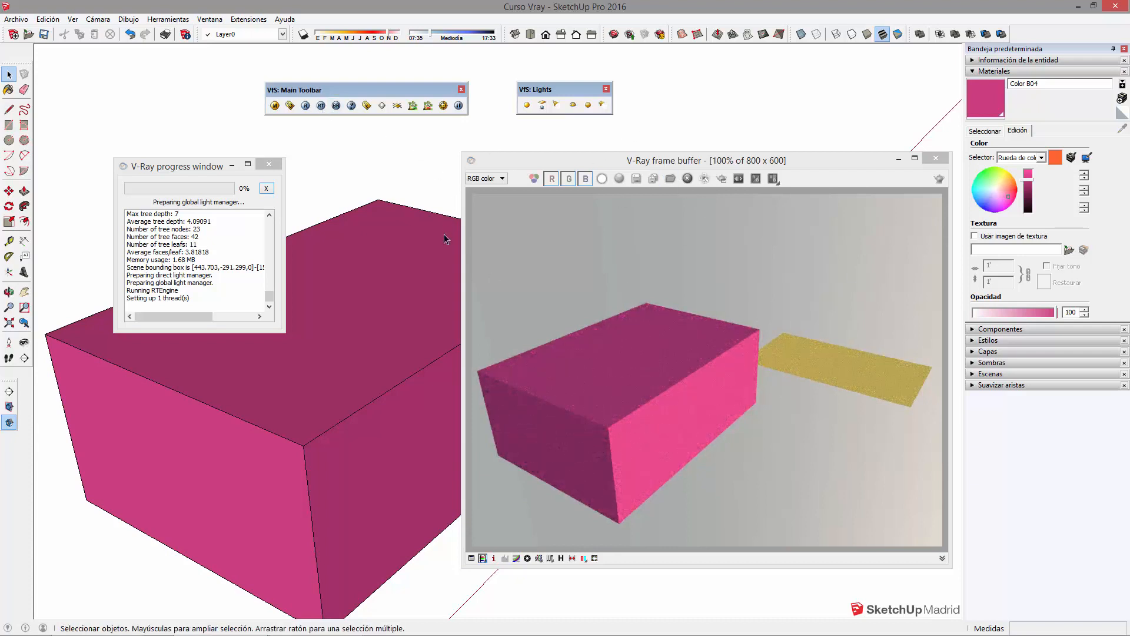
End the RT render by closing its frame buffer and run a standard render of the pink box and gold plane.
{"action": "left_click", "coordinate": [306, 106]}
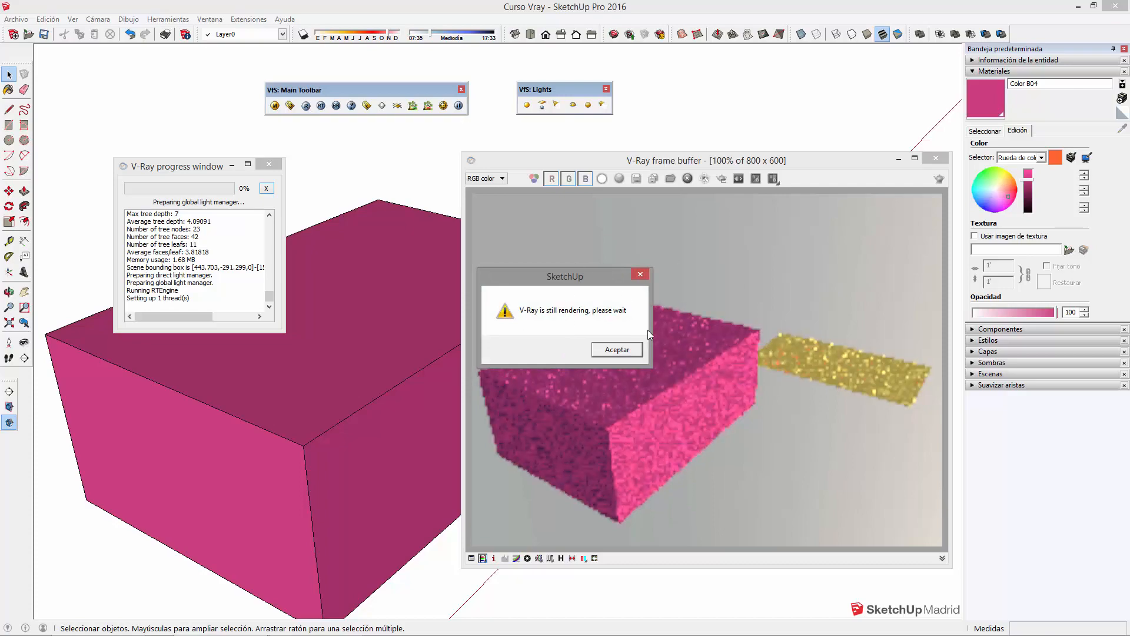
{"action": "left_click", "coordinate": [616, 349]}
{"action": "left_click", "coordinate": [697, 149]}
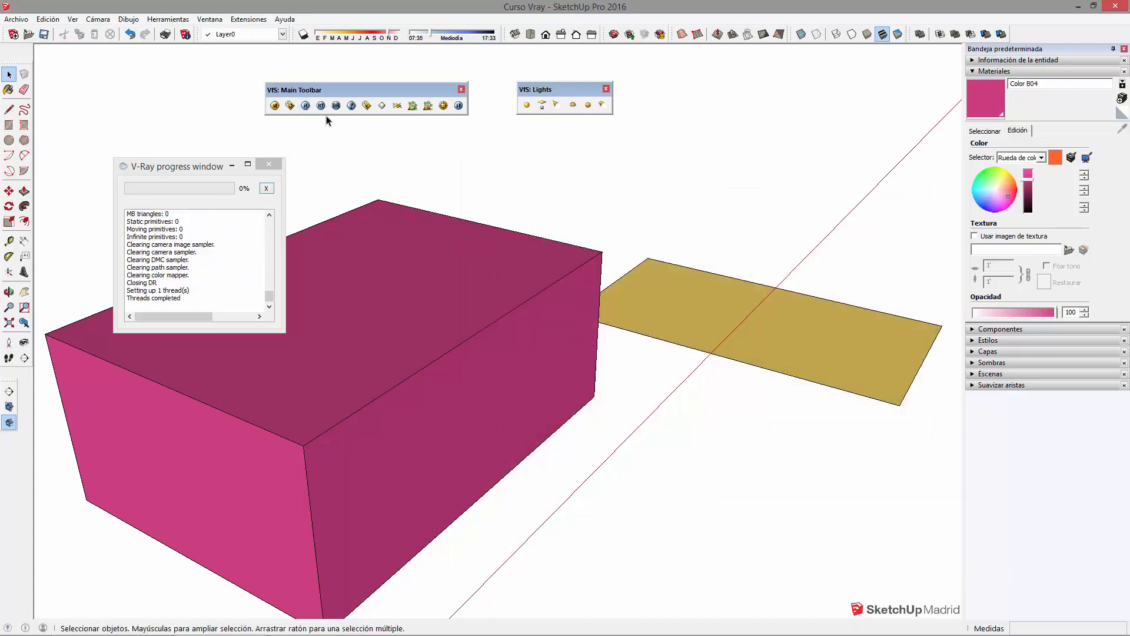
{"action": "left_click", "coordinate": [305, 105]}
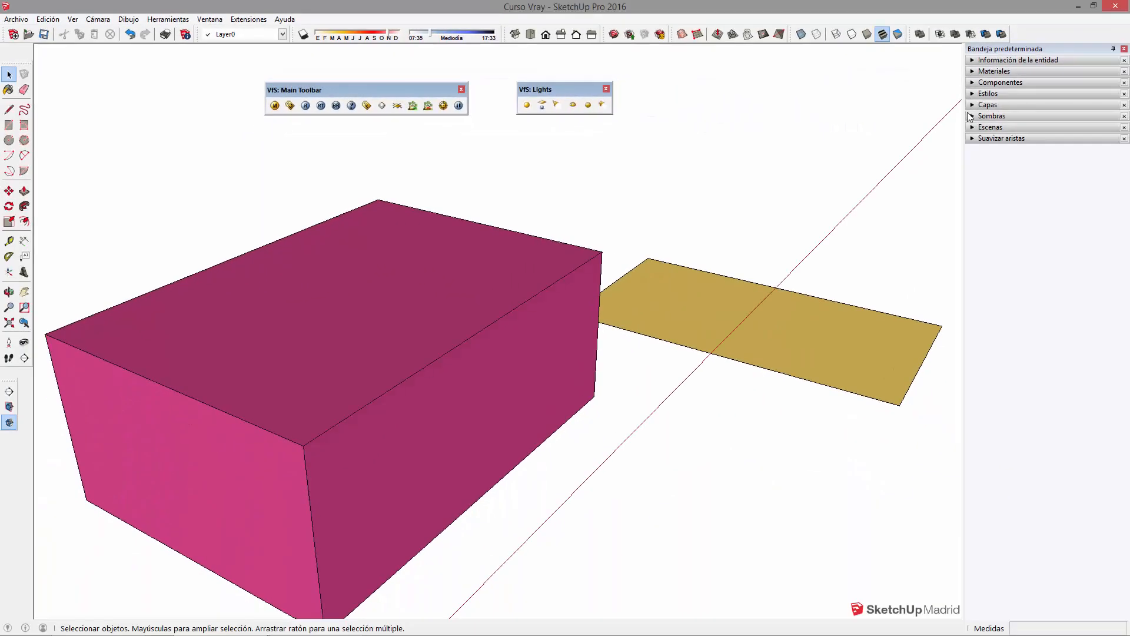
Create scenes Escena1 and Escena2 from two different viewpoints and switch between them.
{"action": "left_click", "coordinate": [990, 126]}
{"action": "left_click", "coordinate": [987, 140]}
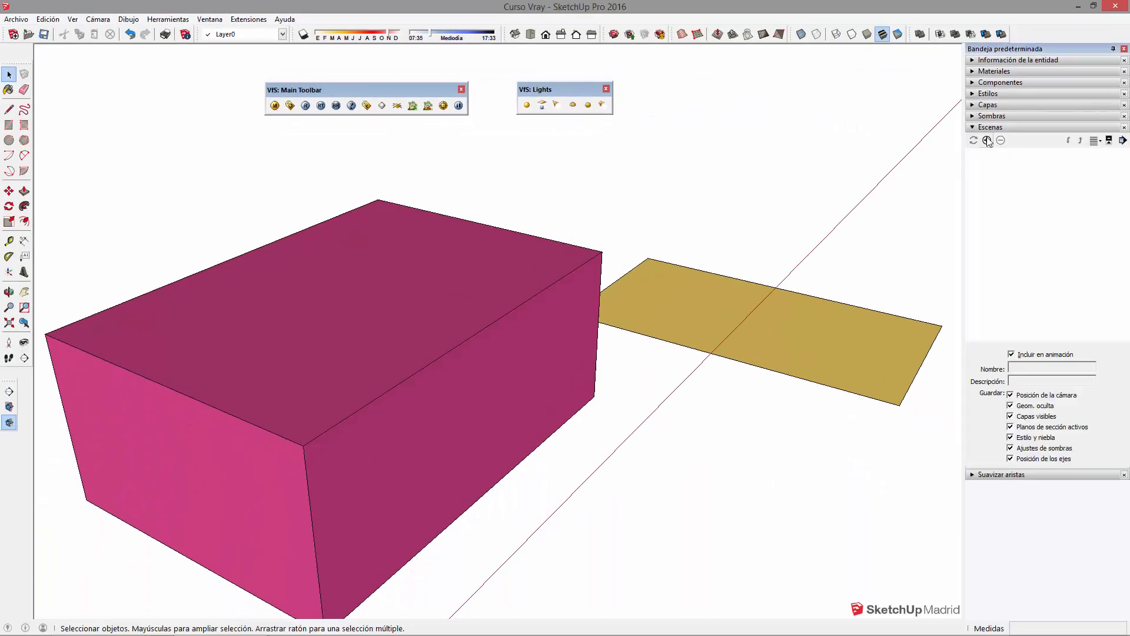
{"action": "double_click", "coordinate": [978, 169]}
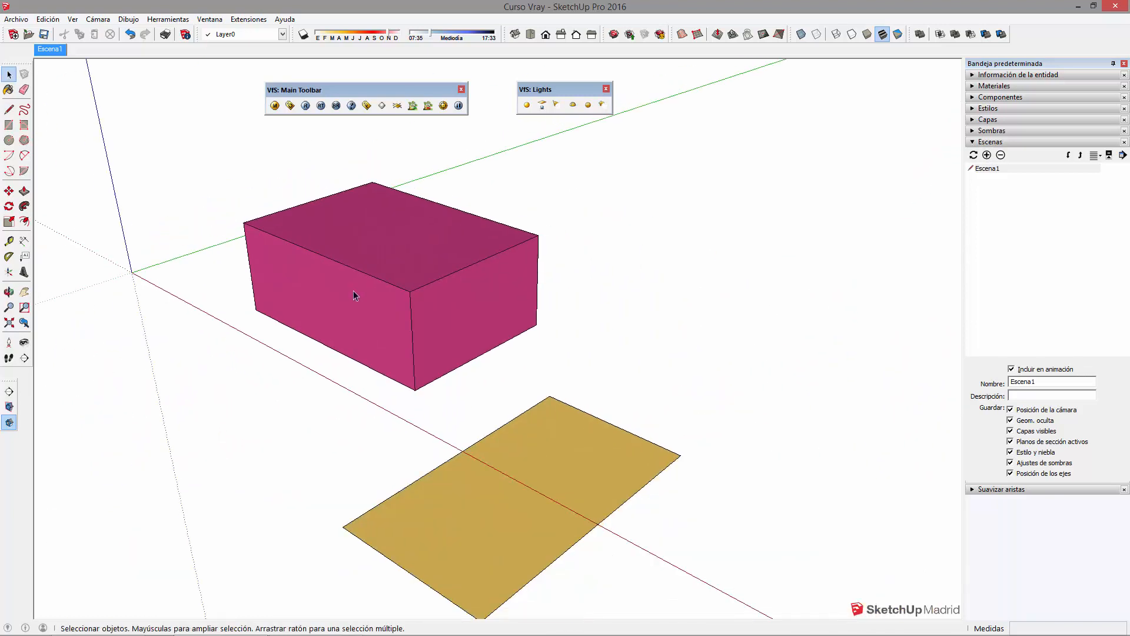
{"action": "left_click", "coordinate": [987, 155]}
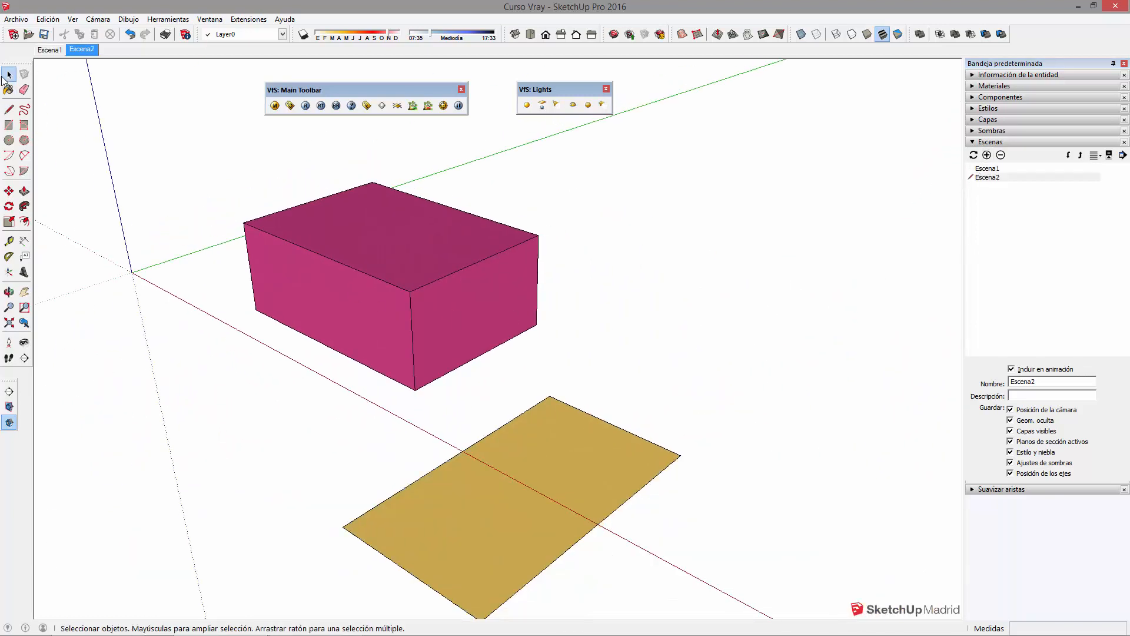
{"action": "left_click", "coordinate": [50, 50]}
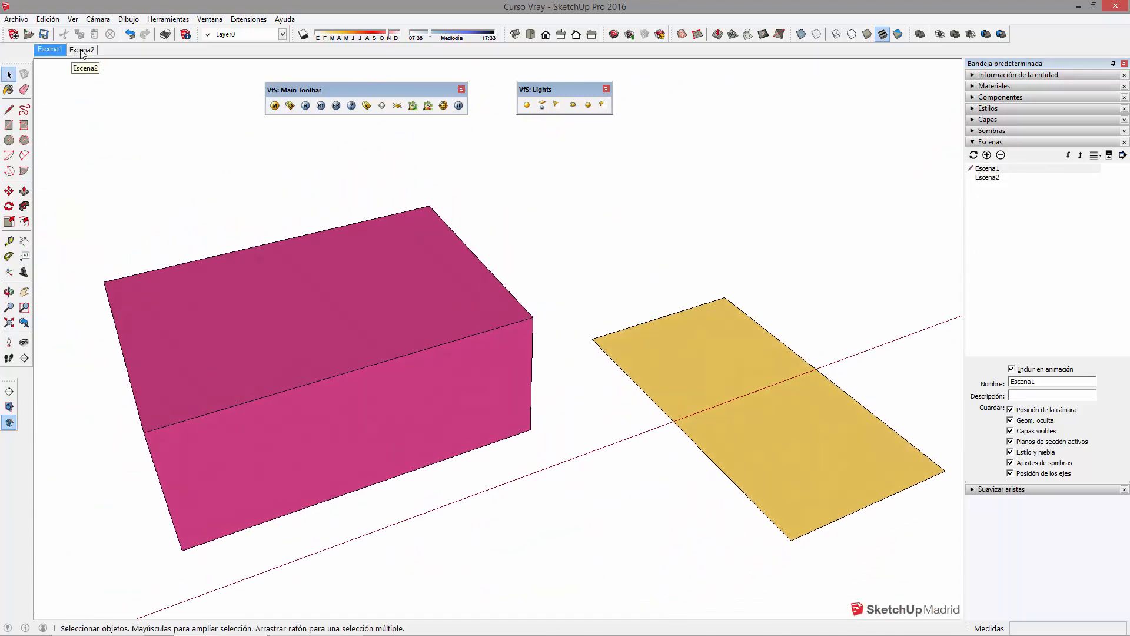
{"action": "left_click", "coordinate": [81, 51]}
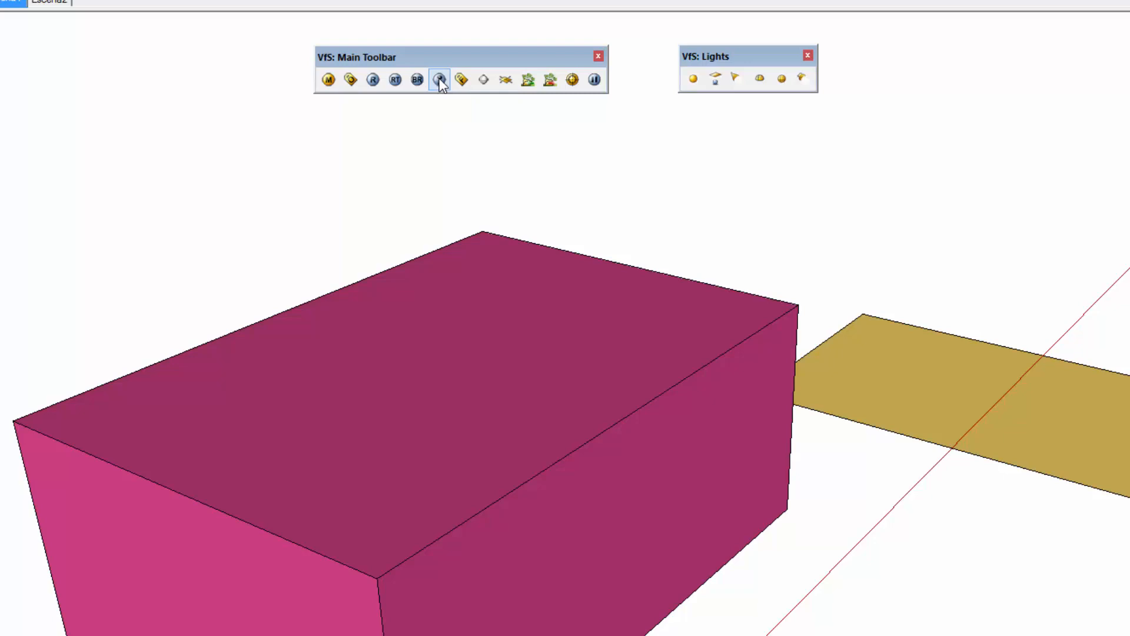
Open the V-Ray online help, skim the Licensing FAQs on the Chaos Group support page and return to SketchUp.
{"action": "left_click", "coordinate": [439, 80]}
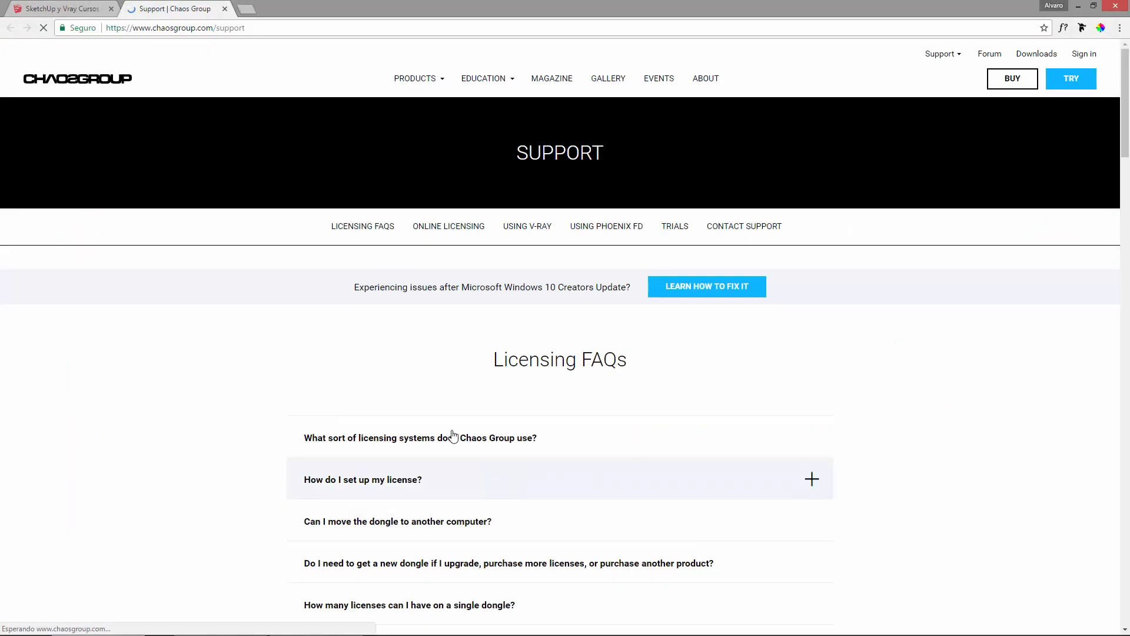
{"action": "scroll", "coordinate": [696, 437], "scroll_direction": "down", "scroll_amount": 6}
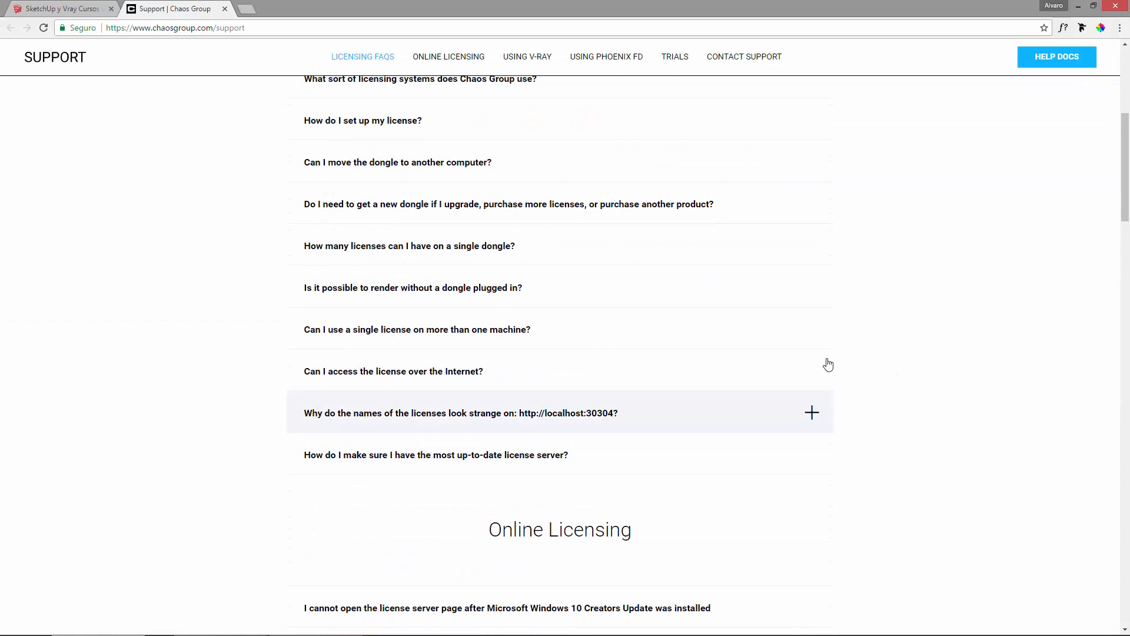
{"action": "left_click", "coordinate": [1077, 6]}
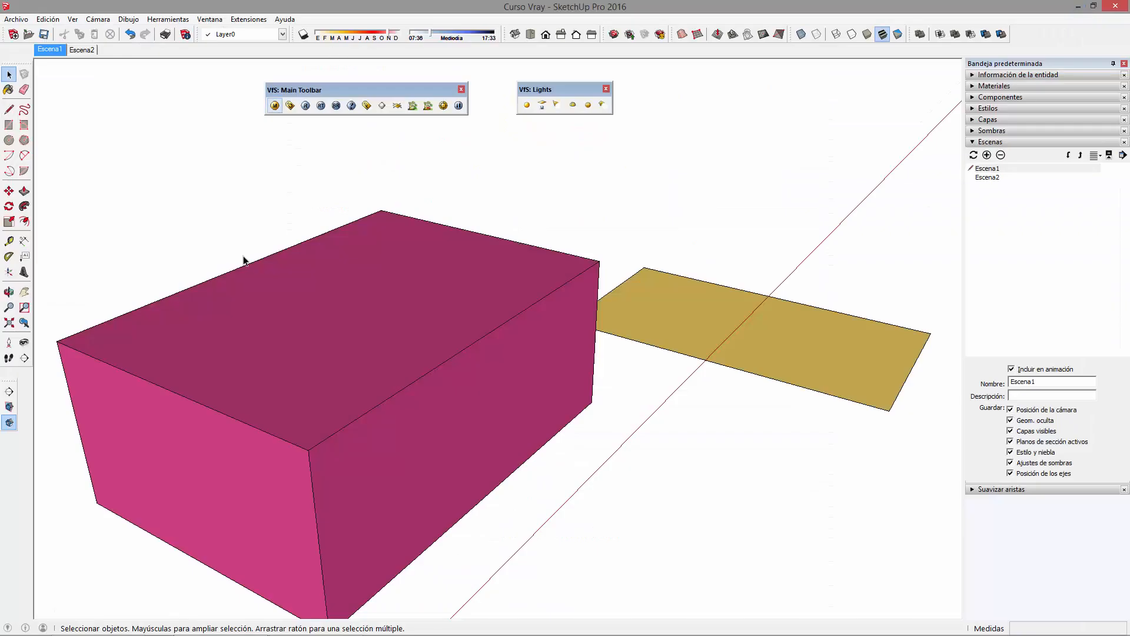
Reopen the V-Ray frame buffer to review the last render, reposition its window and close it again.
{"action": "middle_click_drag", "start_coordinate": [771, 406], "coordinate": [719, 413]}
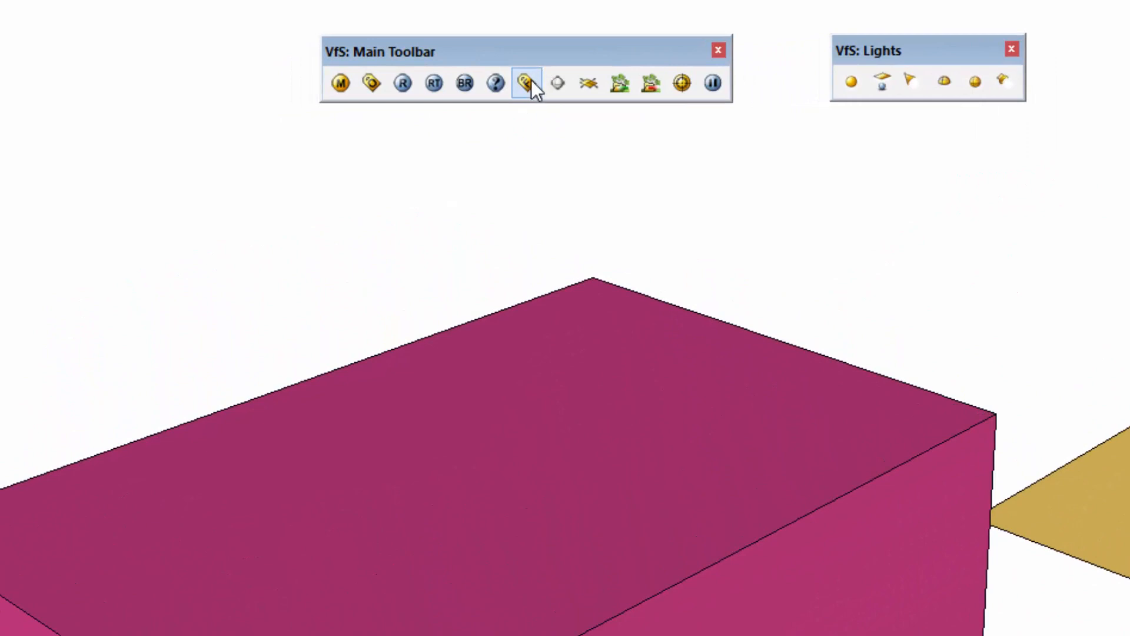
{"action": "left_click", "coordinate": [528, 80]}
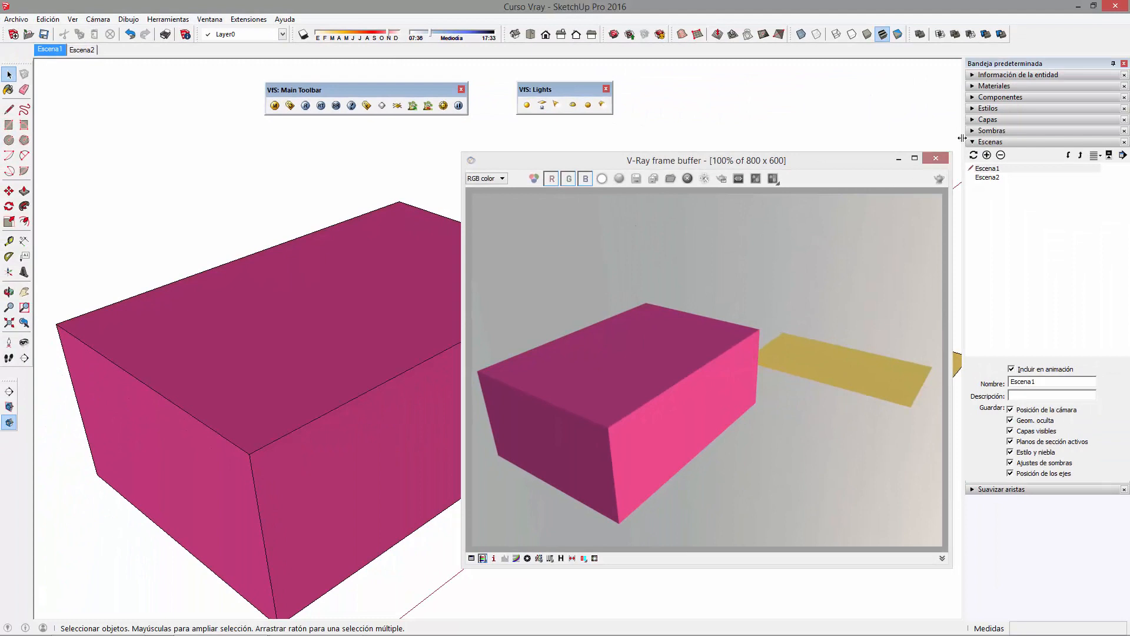
{"action": "left_click_drag", "start_coordinate": [841, 164], "coordinate": [824, 145]}
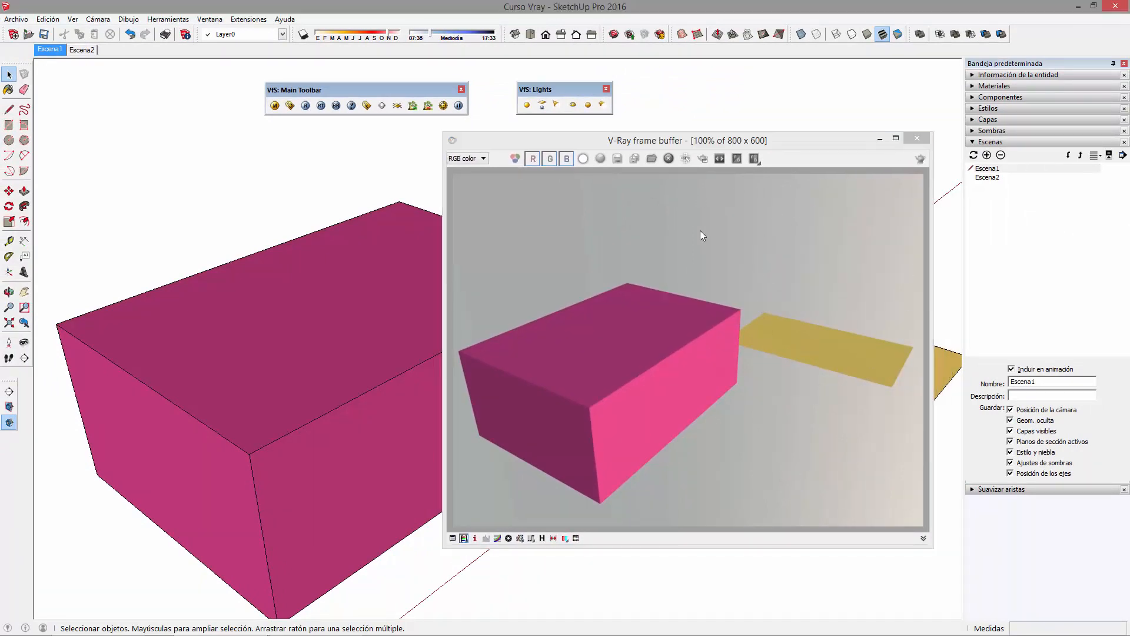
{"action": "left_click", "coordinate": [917, 140]}
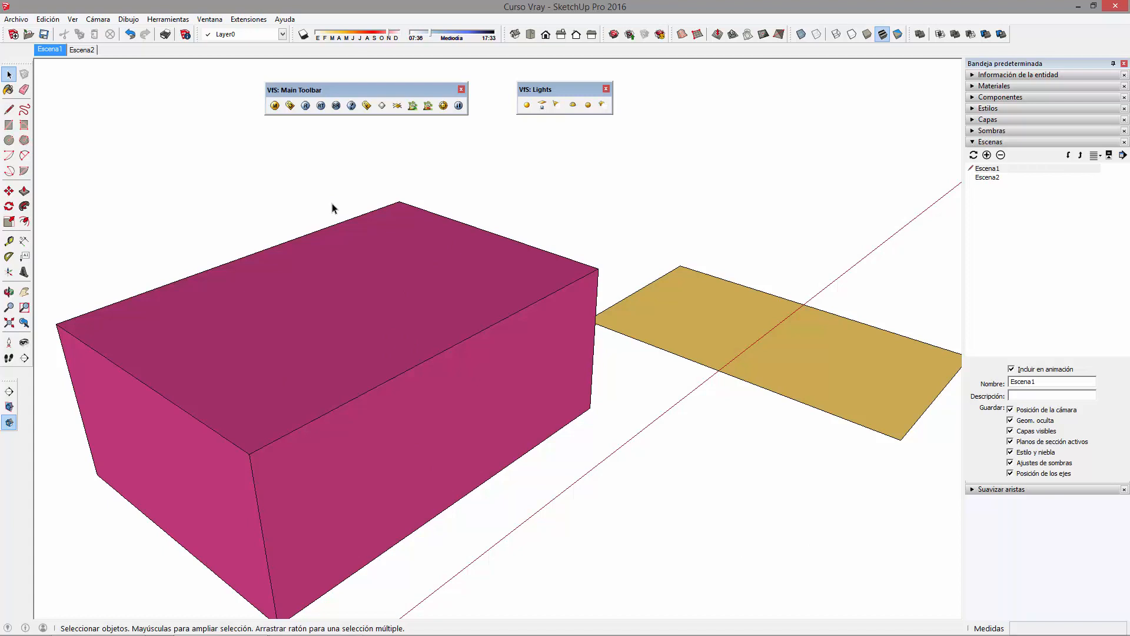
{"action": "left_click", "coordinate": [366, 106]}
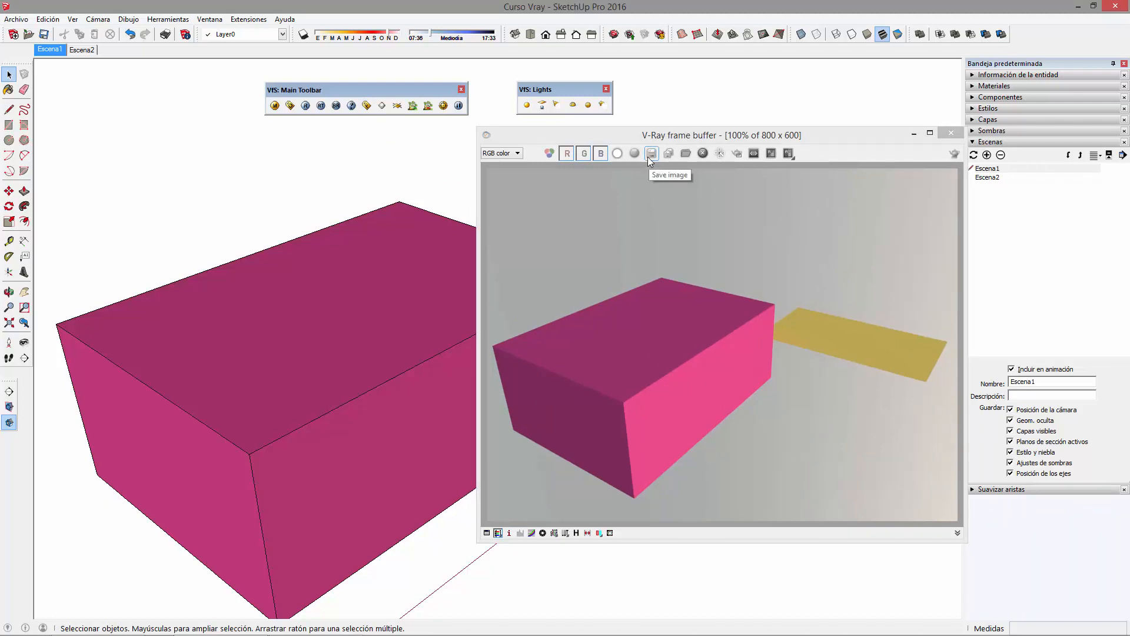
{"action": "left_click", "coordinate": [951, 134]}
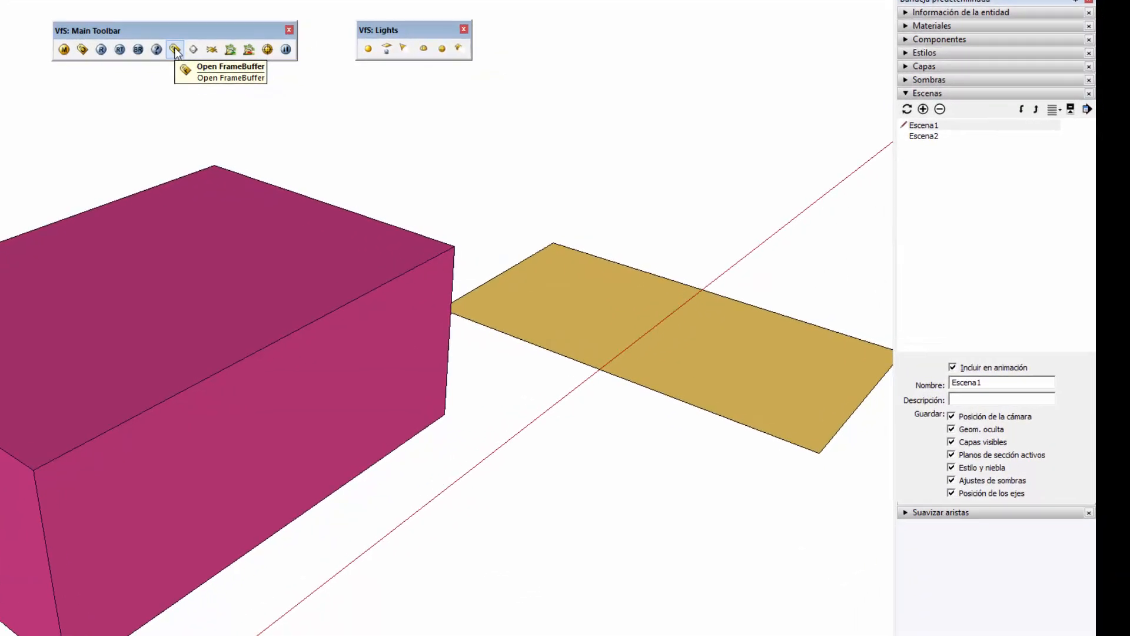
{"action": "left_click", "coordinate": [175, 49]}
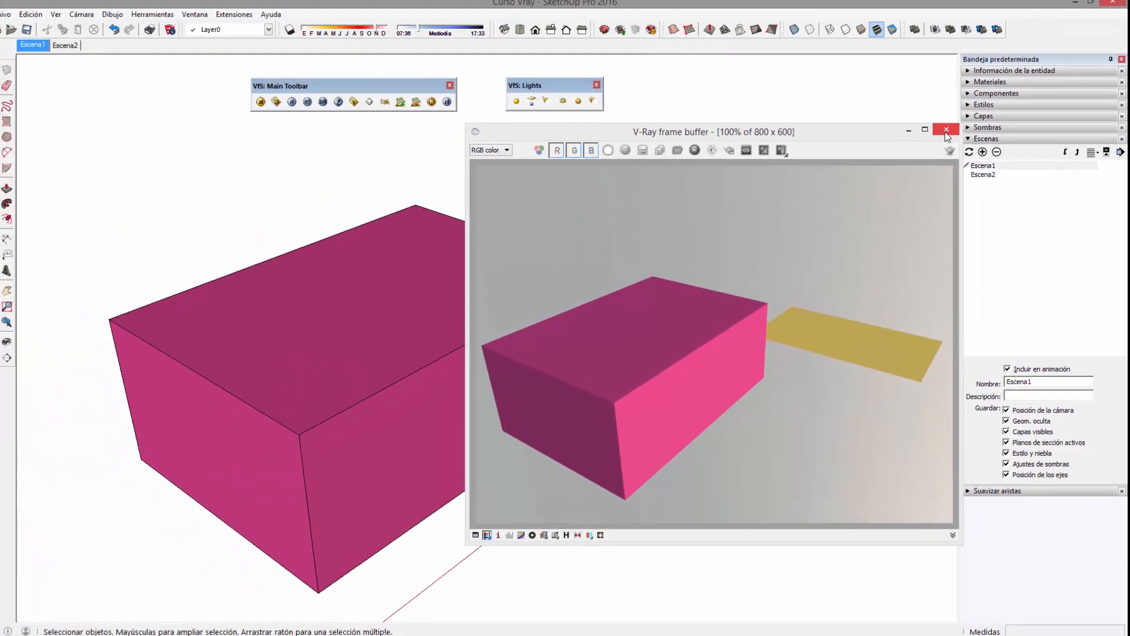
{"action": "left_click_drag", "start_coordinate": [891, 137], "coordinate": [825, 130]}
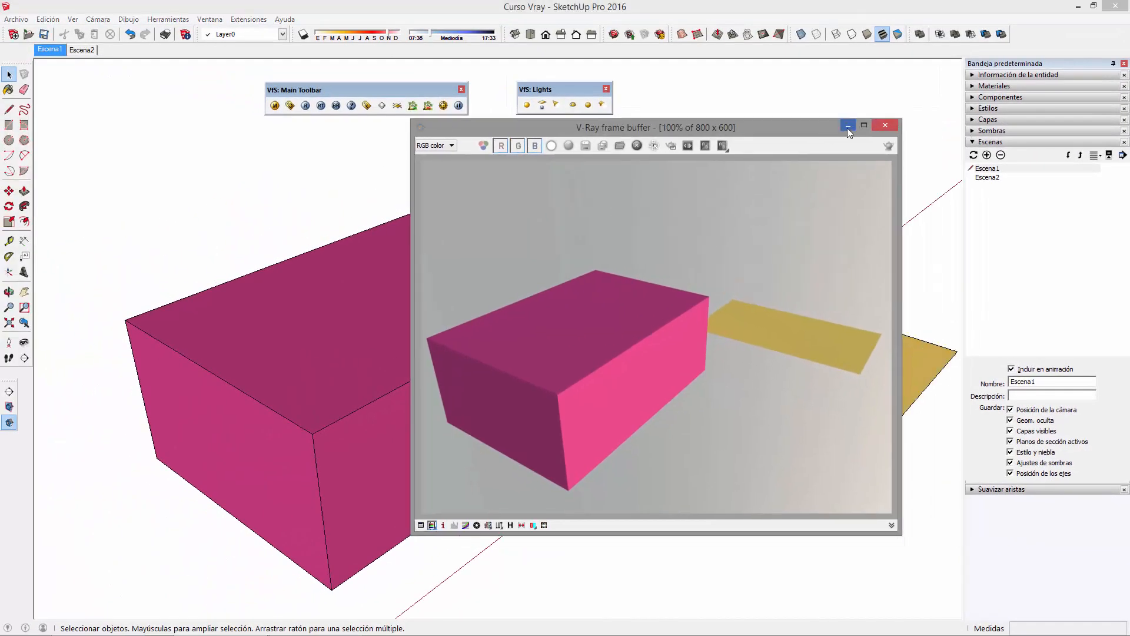
{"action": "left_click", "coordinate": [885, 128]}
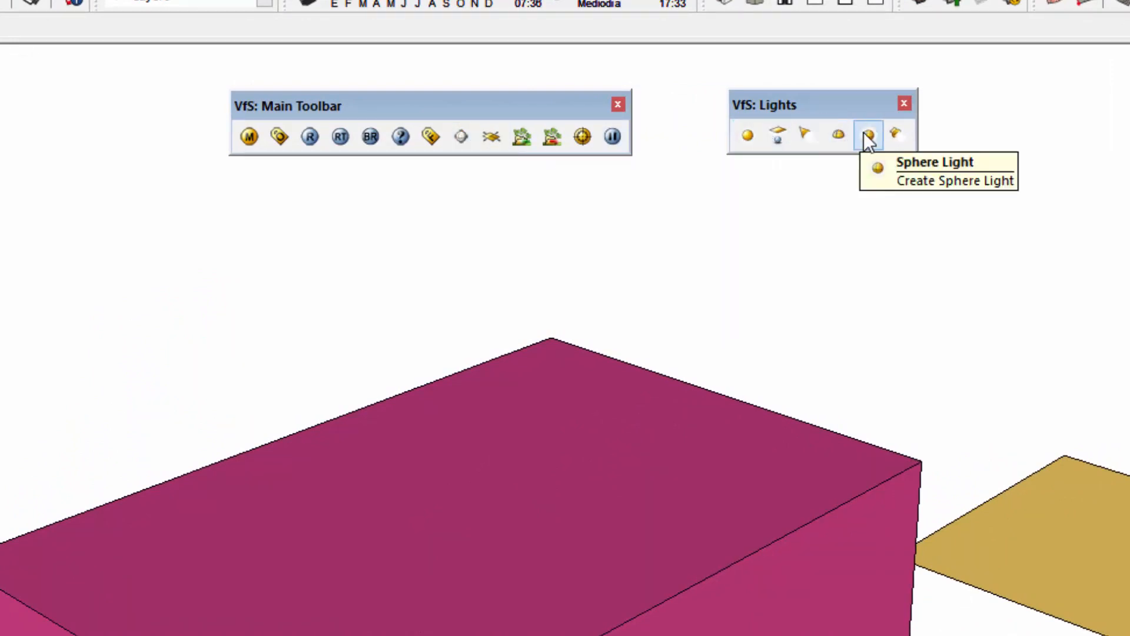
Move the V-Ray Lights toolbar away from the Main Toolbar and create a V-Ray sphere between the box and the gold plane.
{"action": "left_click_drag", "start_coordinate": [807, 112], "coordinate": [1129, 123]}
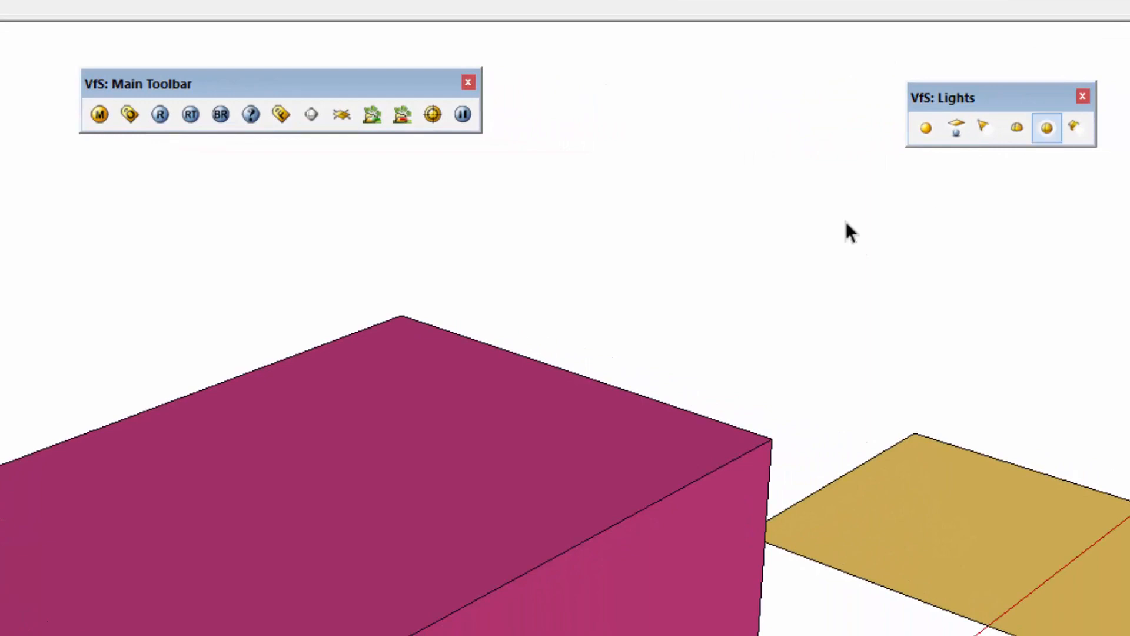
{"action": "left_click", "coordinate": [312, 116]}
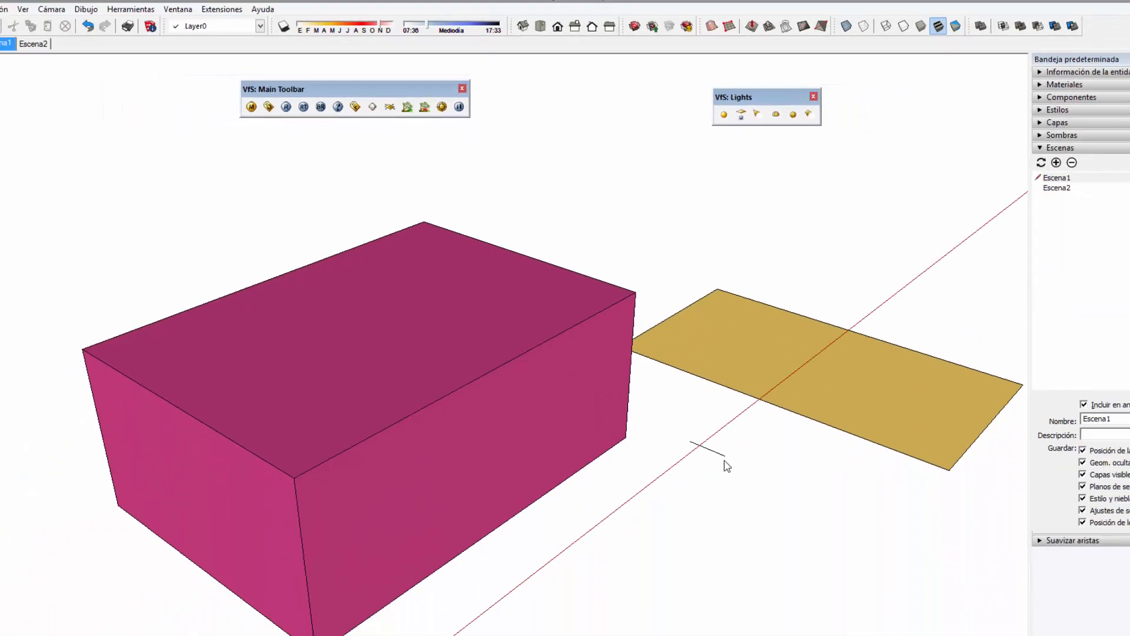
{"action": "left_click", "coordinate": [684, 411]}
{"action": "left_click", "coordinate": [683, 412]}
Move the sphere onto the gold plane near its corner and raise it above the surface.
{"action": "middle_click_drag", "start_coordinate": [684, 413], "coordinate": [684, 462]}
{"action": "key", "text": "m"}
{"action": "left_click", "coordinate": [675, 468]}
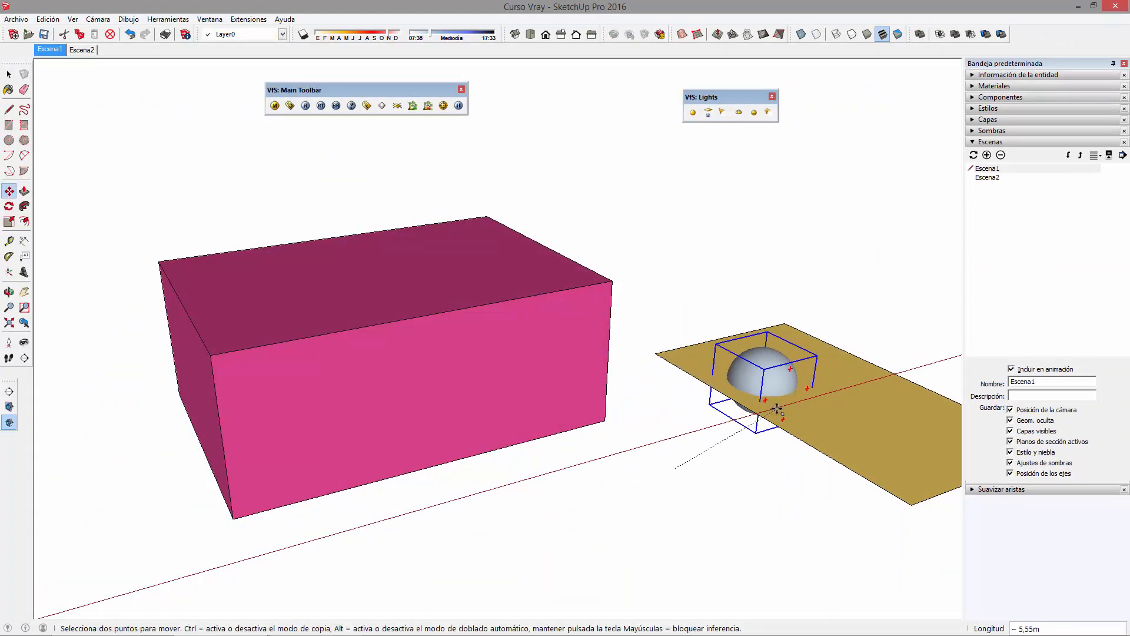
{"action": "left_click", "coordinate": [773, 406]}
{"action": "left_click", "coordinate": [774, 391]}
{"action": "left_click", "coordinate": [775, 371]}
{"action": "middle_click_drag", "start_coordinate": [774, 371], "coordinate": [575, 479]}
{"action": "left_click", "coordinate": [575, 479]}
{"action": "scroll", "coordinate": [702, 354], "scroll_direction": "up", "scroll_amount": 3}
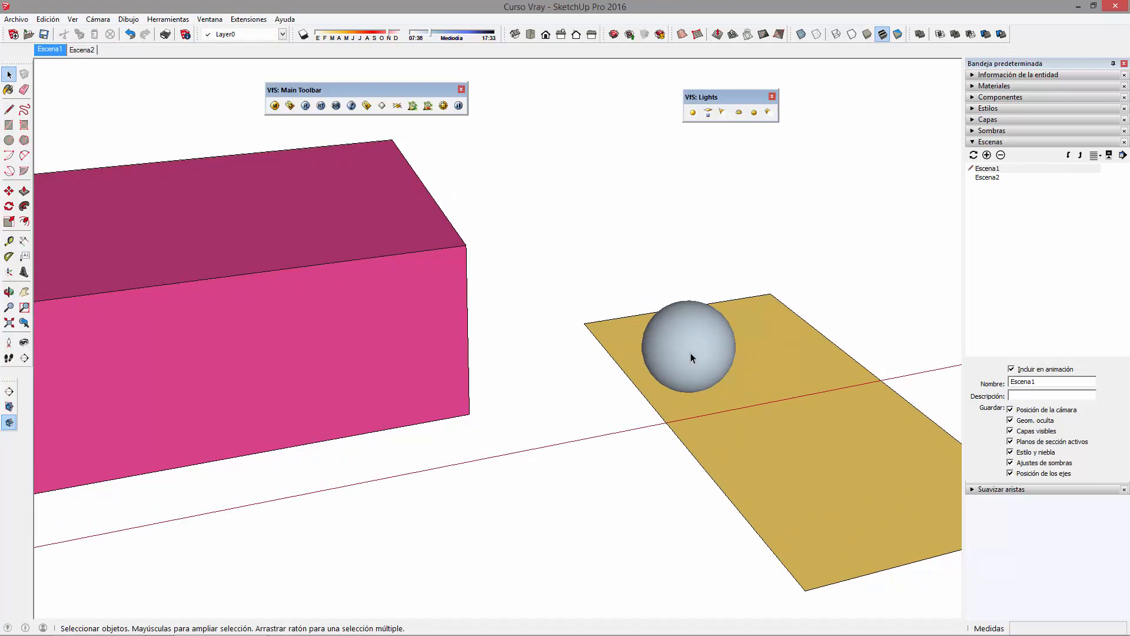
Create a second, larger V-Ray sphere beside the first and raise it above the gold plane.
{"action": "left_click", "coordinate": [694, 340]}
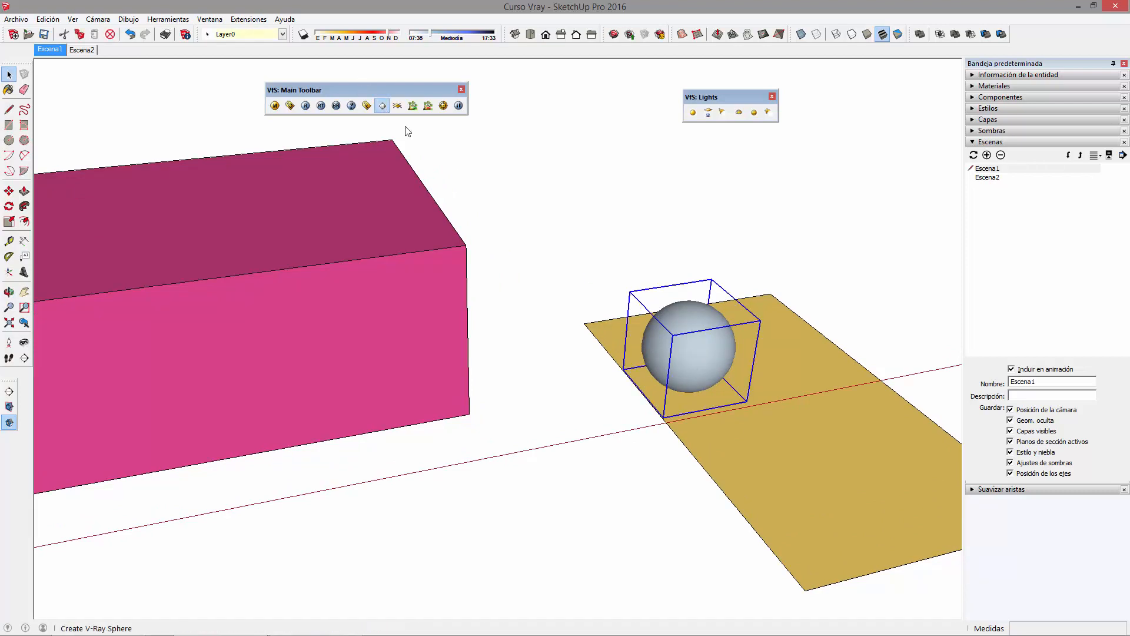
{"action": "left_click", "coordinate": [761, 448]}
{"action": "left_click", "coordinate": [816, 439]}
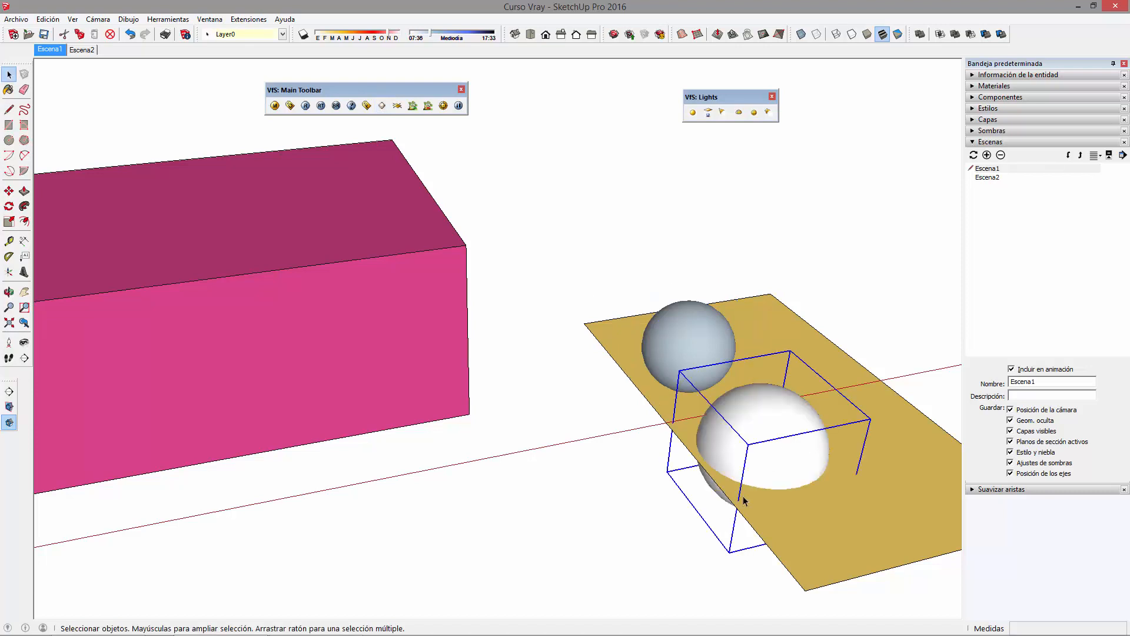
{"action": "key", "text": "m"}
{"action": "left_click_drag", "start_coordinate": [761, 469], "coordinate": [775, 429]}
{"action": "mouse_move", "coordinate": [775, 429]}
{"action": "middle_mouse_down"}
{"action": "mouse_move", "coordinate": [794, 473]}
{"action": "mouse_move", "coordinate": [767, 424]}
{"action": "middle_mouse_up"}
{"action": "key", "text": "space"}
{"action": "left_click", "coordinate": [763, 428]}
{"action": "scroll", "coordinate": [870, 346], "scroll_direction": "up", "scroll_amount": 2}
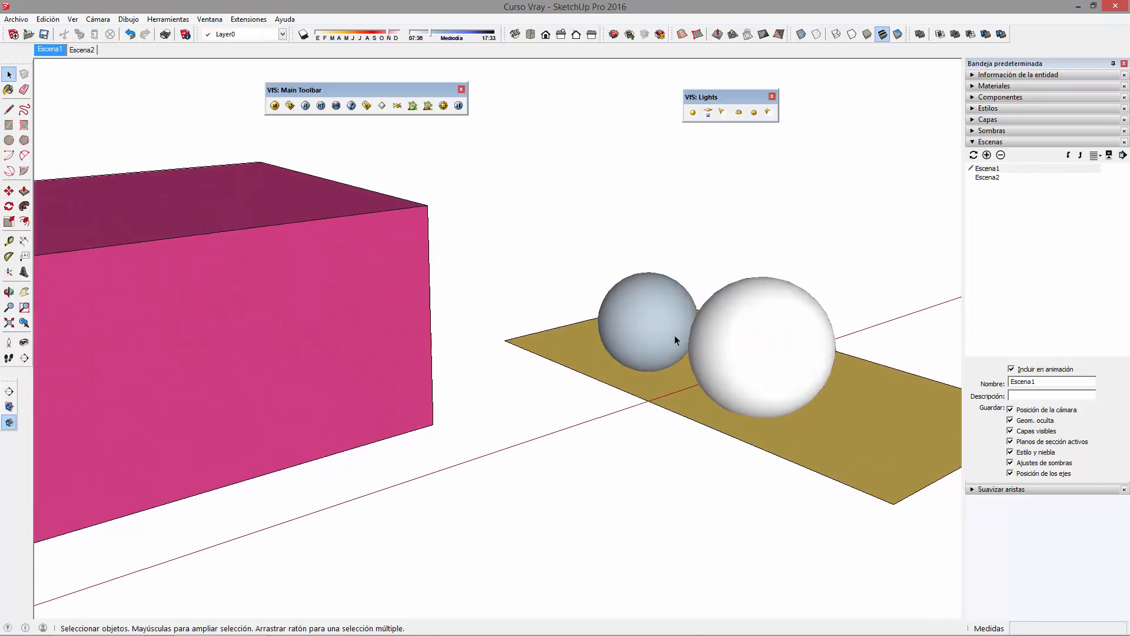
Paint the smaller sphere with the pink Color B04 material.
{"action": "key", "text": "b"}
{"action": "left_click", "coordinate": [668, 299]}
{"action": "key", "text": "space"}
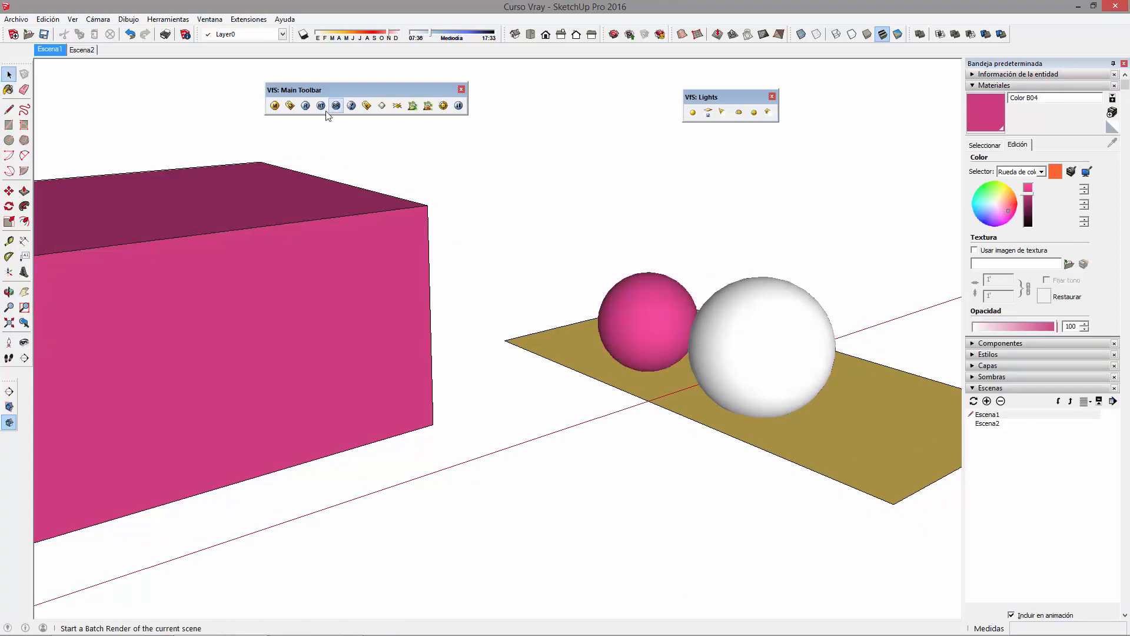
Refresh the Color B04 preview in the V-Ray material editor, compare it with the painted sphere and close the editor.
{"action": "left_click", "coordinate": [274, 106]}
{"action": "left_click_drag", "start_coordinate": [310, 29], "coordinate": [407, 210]}
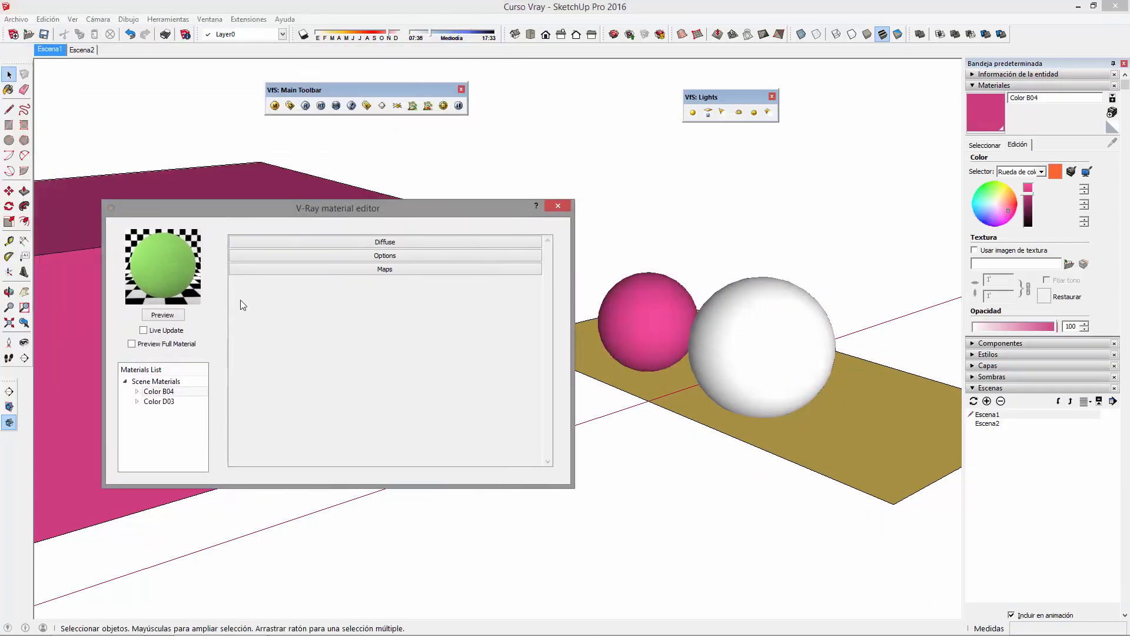
{"action": "left_click", "coordinate": [162, 315]}
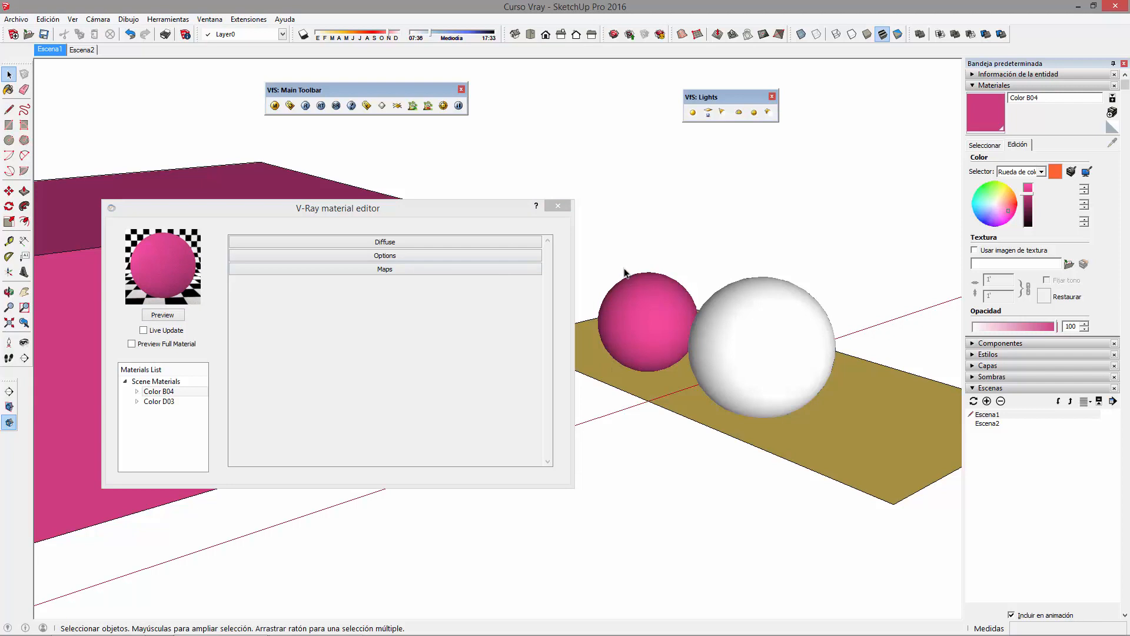
{"action": "left_click", "coordinate": [557, 205]}
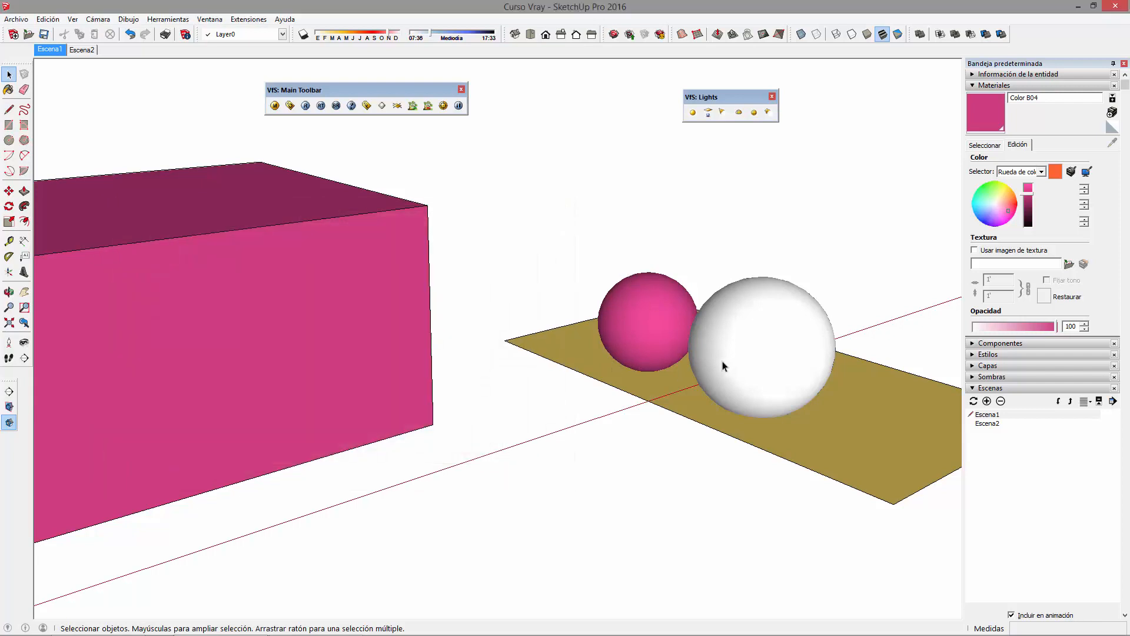
{"action": "middle_click_drag", "start_coordinate": [720, 373], "coordinate": [684, 401]}
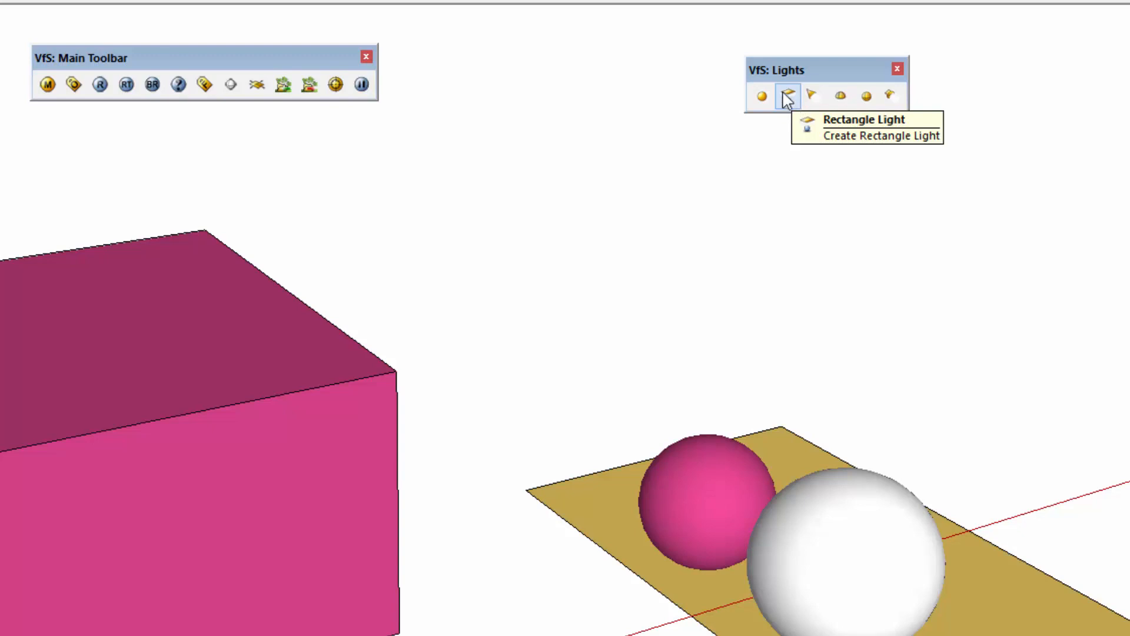
Place a V-Ray infinite plane in front of the pink box, view it from several angles and delete it.
{"action": "left_click", "coordinate": [257, 85]}
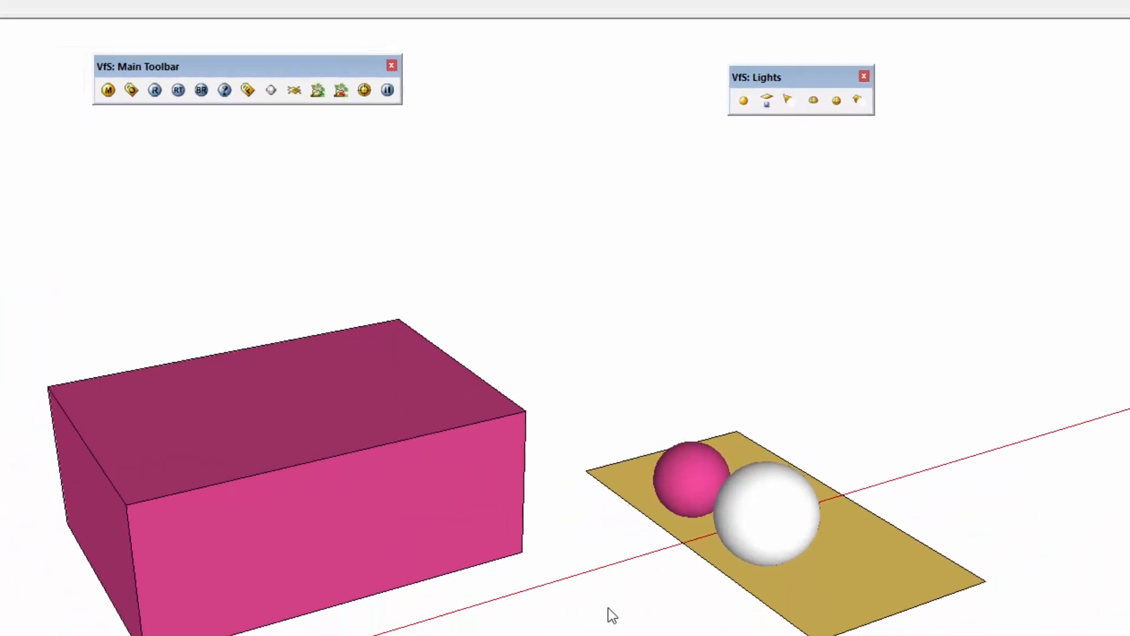
{"action": "left_click", "coordinate": [605, 534]}
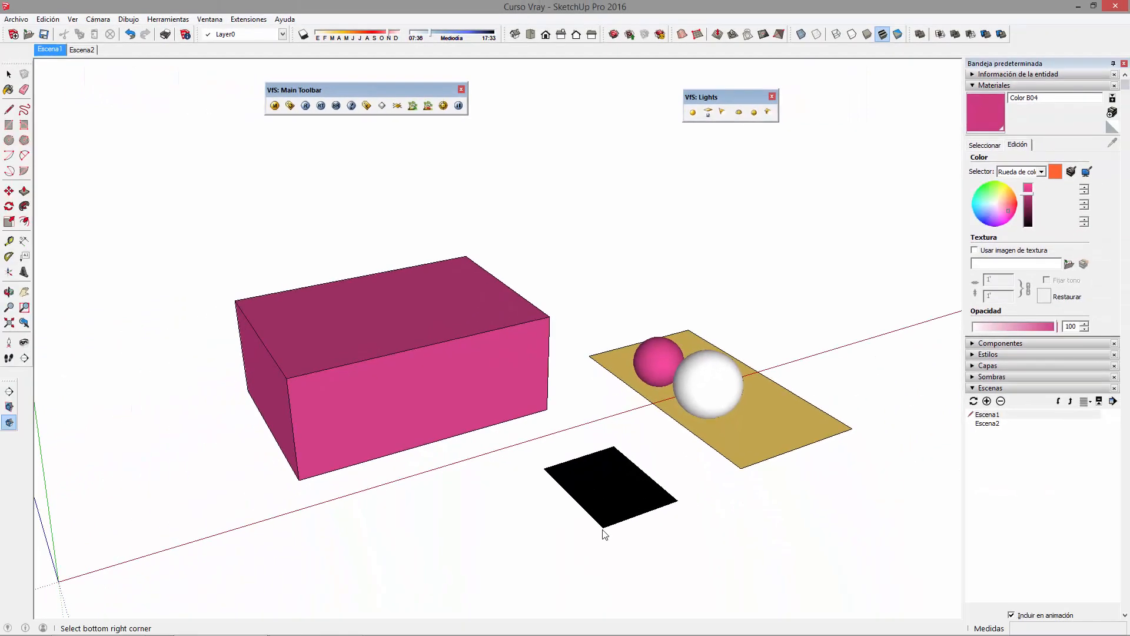
{"action": "left_click", "coordinate": [595, 533]}
{"action": "scroll", "coordinate": [595, 533], "scroll_direction": "up", "scroll_amount": 1}
{"action": "middle_click_drag", "start_coordinate": [726, 554], "coordinate": [496, 434]}
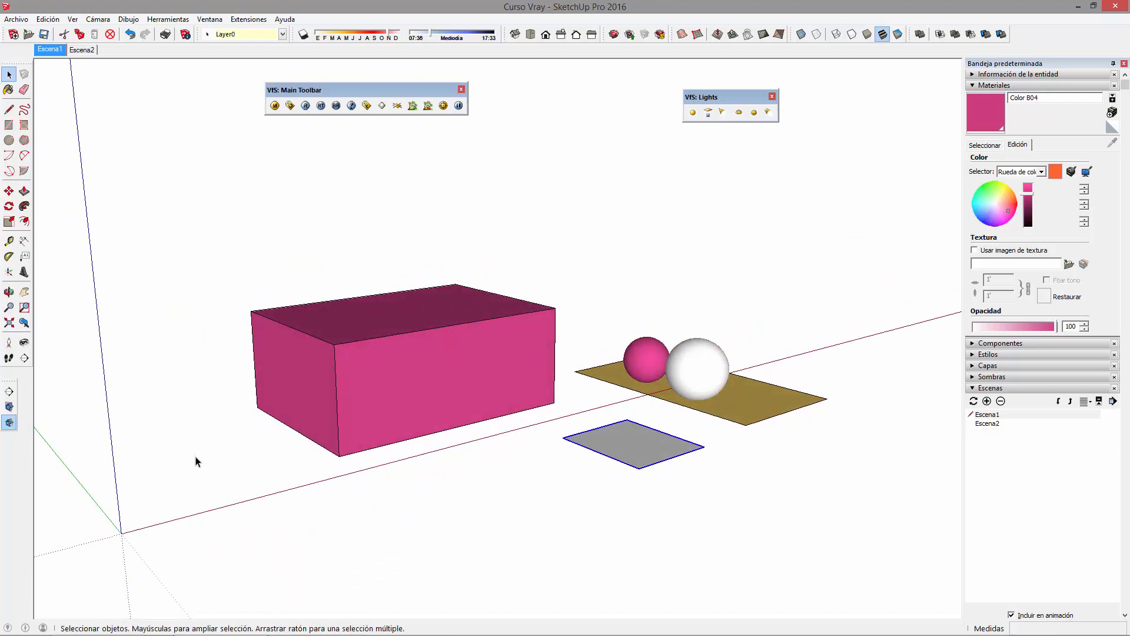
{"action": "scroll", "coordinate": [626, 467], "scroll_direction": "up", "scroll_amount": 3}
{"action": "key", "text": "Delete"}
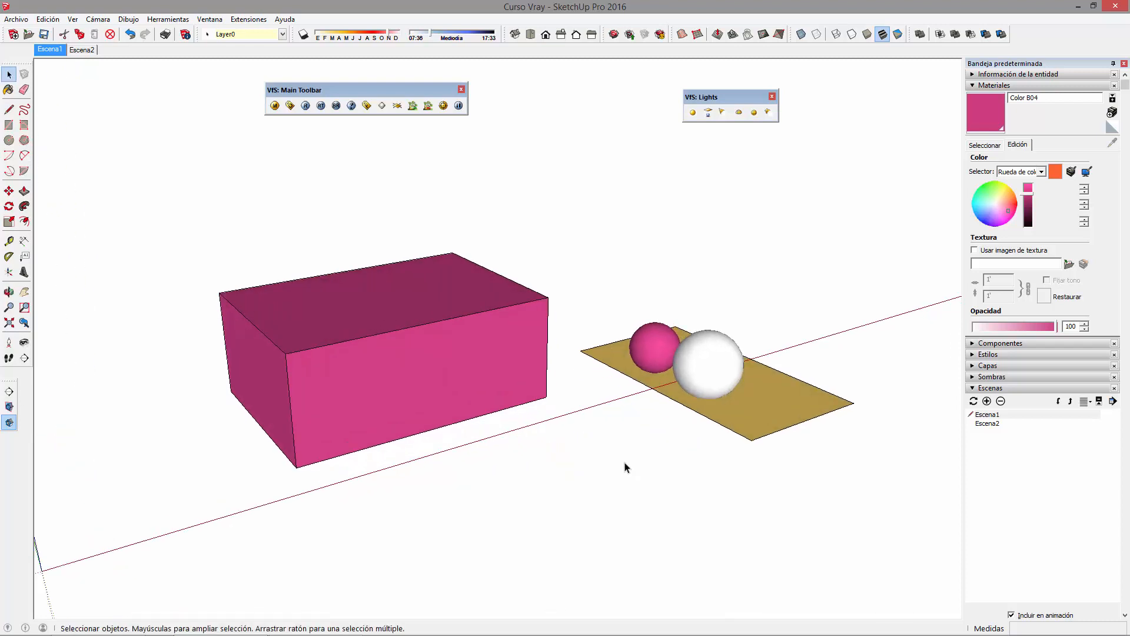
Render the scene without an infinite plane, examine the spheres' shadows up close and close the frame buffer.
{"action": "left_click", "coordinate": [306, 105]}
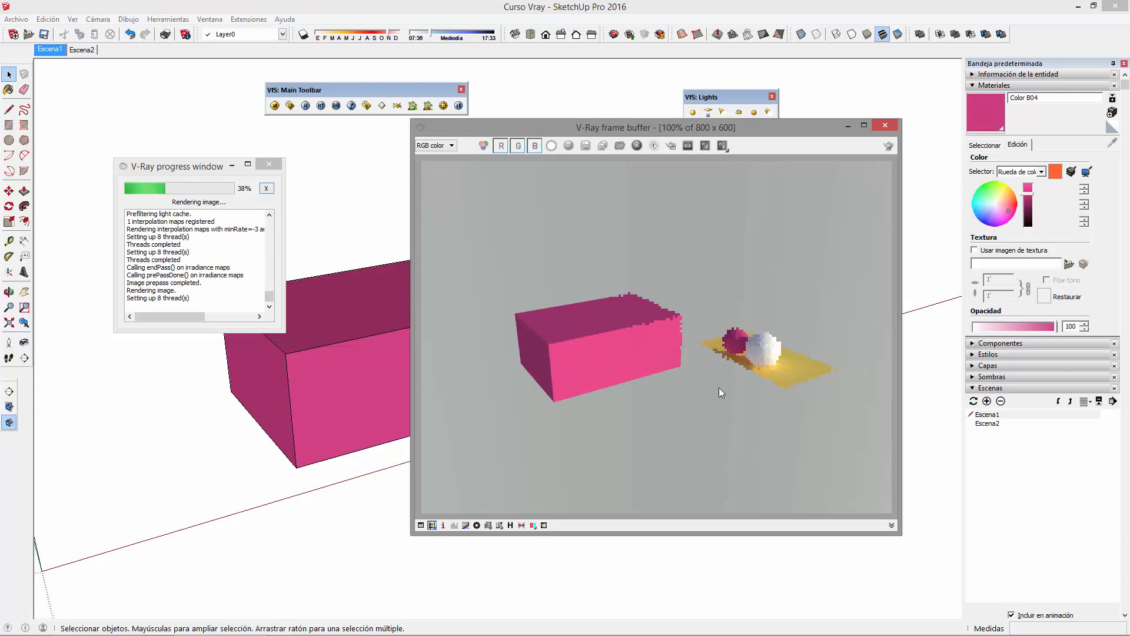
{"action": "scroll", "coordinate": [741, 375], "scroll_direction": "up", "scroll_amount": 1}
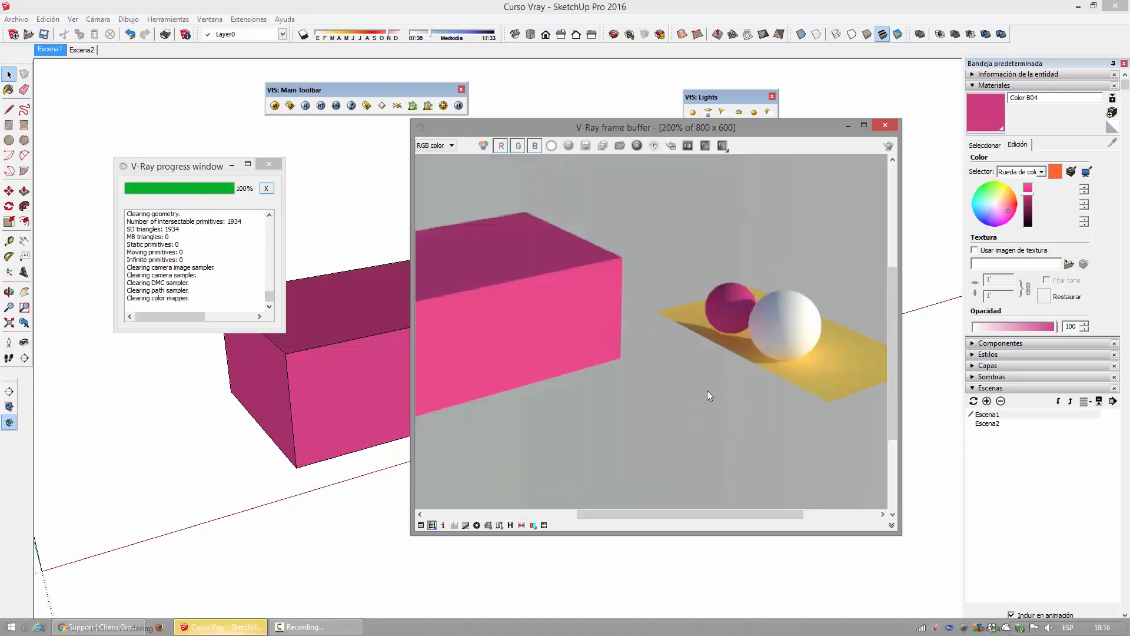
{"action": "scroll", "coordinate": [765, 374], "scroll_direction": "down", "scroll_amount": 1}
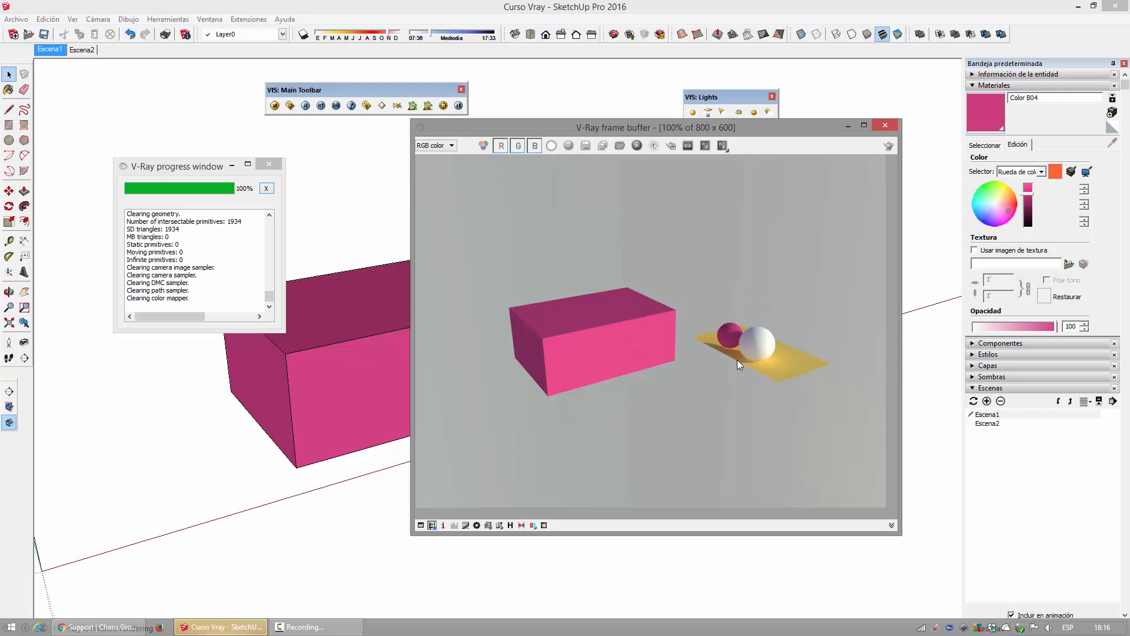
{"action": "left_click", "coordinate": [887, 128]}
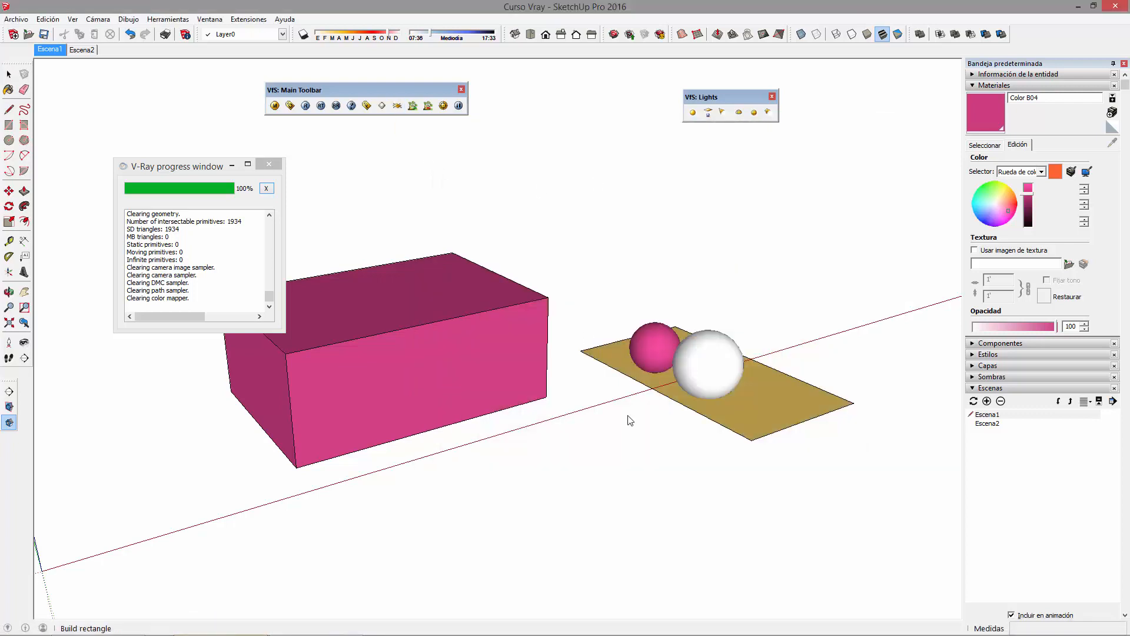
Place a V-Ray infinite plane in front of the pink box again and turn on the model's shadows.
{"action": "left_click", "coordinate": [598, 539]}
{"action": "key", "text": "space"}
{"action": "middle_click_drag", "start_coordinate": [772, 538], "coordinate": [685, 505]}
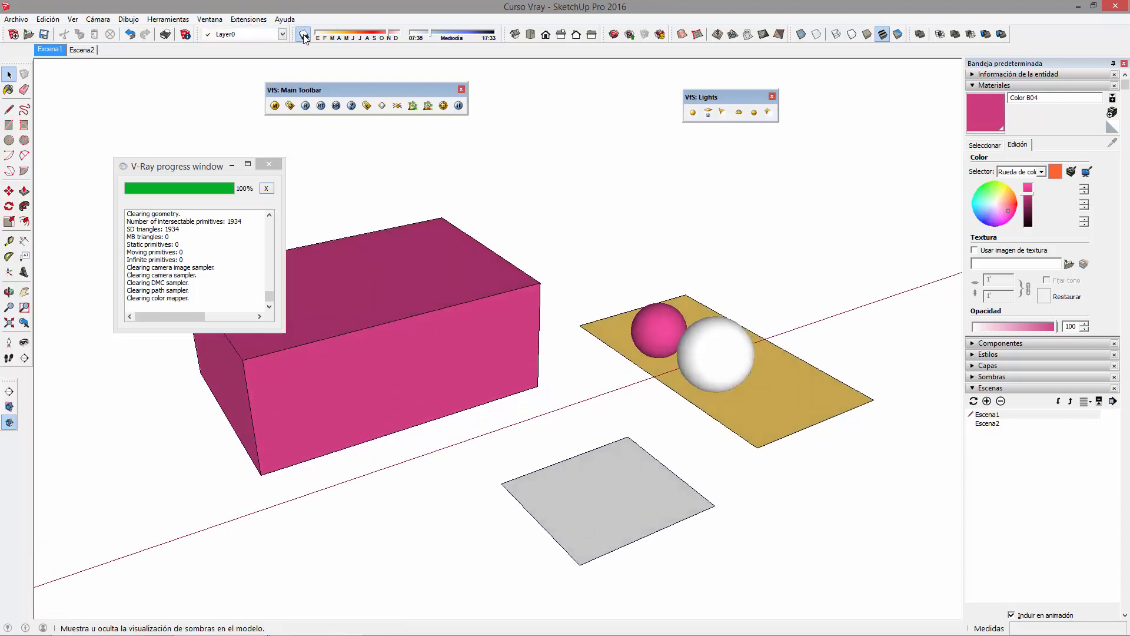
{"action": "left_click", "coordinate": [303, 34]}
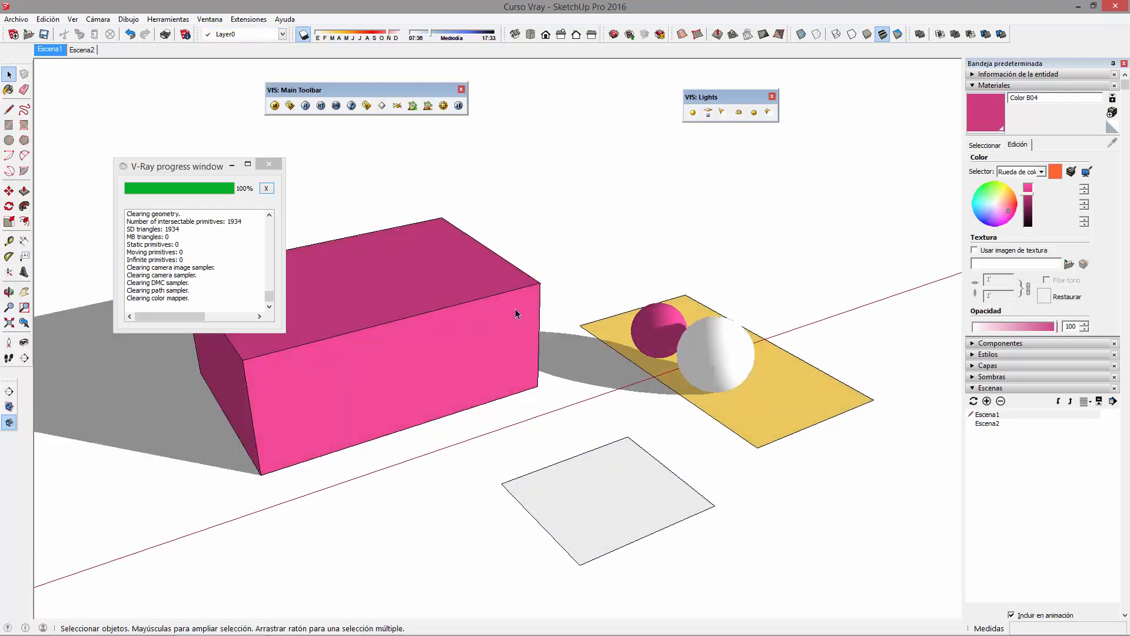
Render a low view of the scene with the infinite plane and shadows, then close the frame buffer.
{"action": "middle_click_drag", "start_coordinate": [572, 477], "coordinate": [459, 259]}
{"action": "left_click", "coordinate": [305, 105]}
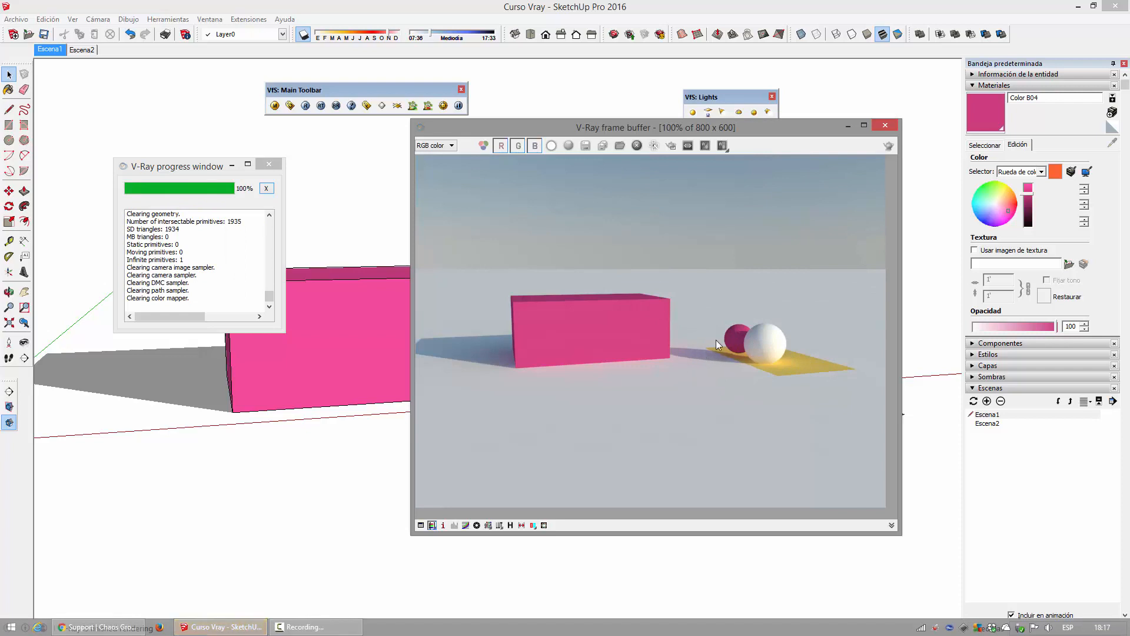
{"action": "left_click", "coordinate": [892, 128]}
Paint the infinite plane with the yellow Color D03 material from the model.
{"action": "left_click", "coordinate": [990, 147]}
{"action": "left_click", "coordinate": [1014, 184]}
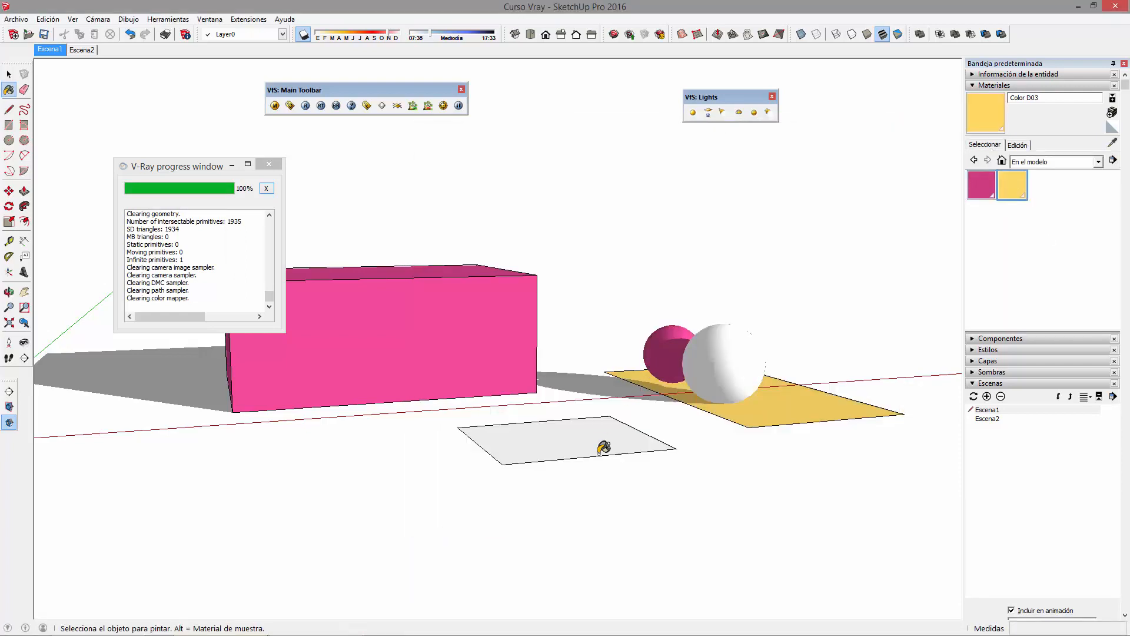
{"action": "left_click", "coordinate": [603, 447]}
{"action": "scroll", "coordinate": [603, 447], "scroll_direction": "up", "scroll_amount": 3}
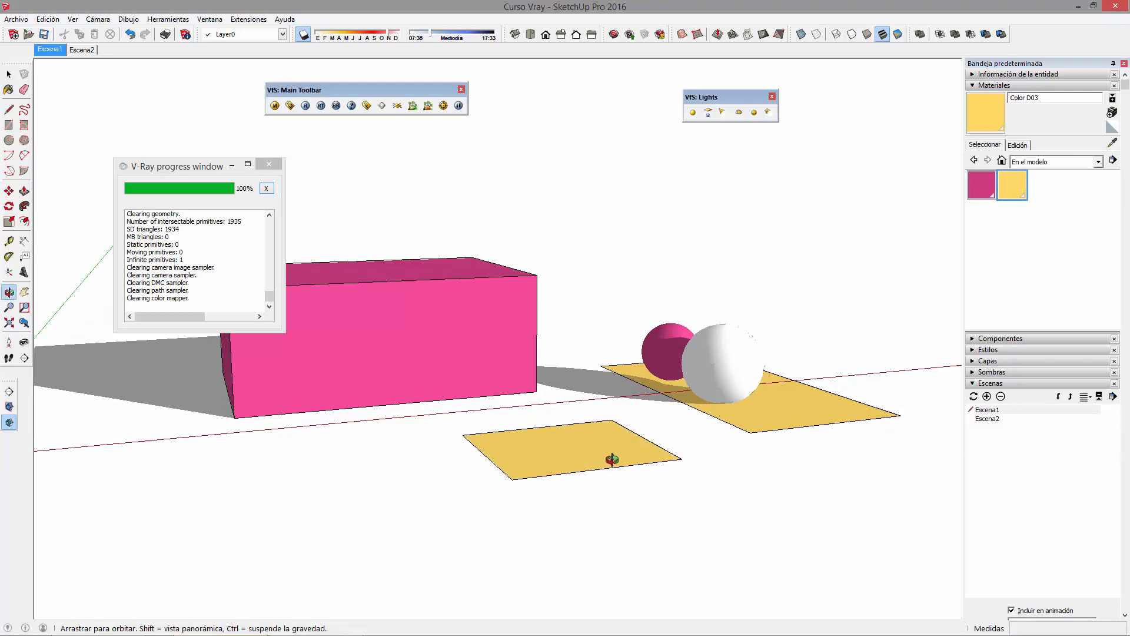
Render the yellow infinite plane, compare the image with the plane selected in the model and close the frame buffer.
{"action": "left_click", "coordinate": [305, 106]}
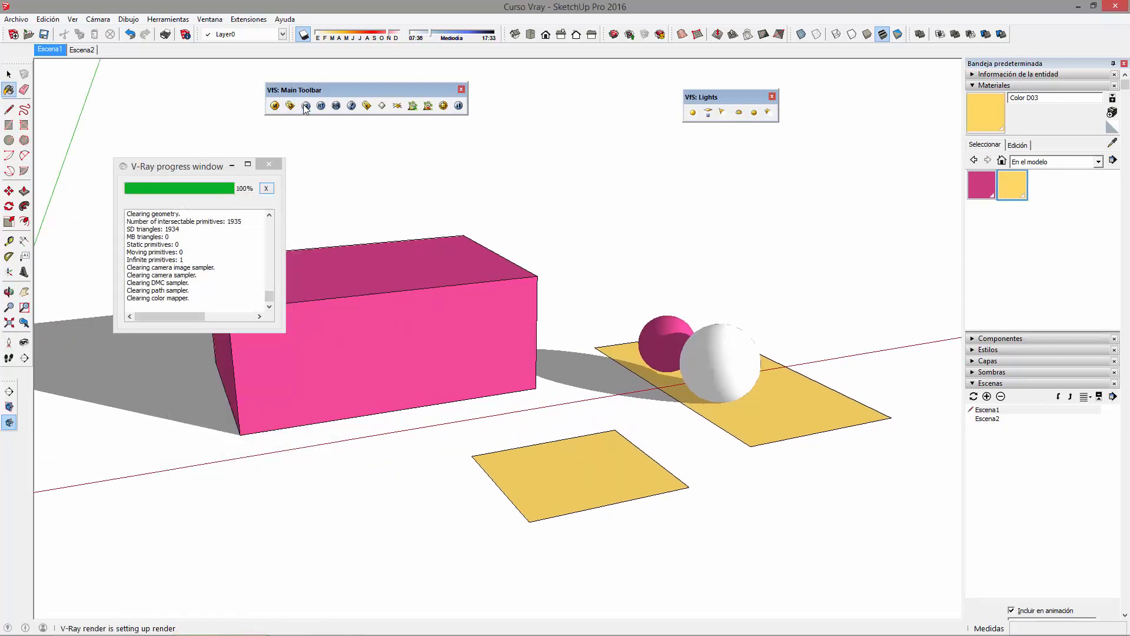
{"action": "mouse_move", "coordinate": [776, 128]}
{"action": "left_mouse_down"}
{"action": "mouse_move", "coordinate": [922, 126]}
{"action": "mouse_move", "coordinate": [1008, 110]}
{"action": "left_mouse_up"}
{"action": "middle_click_drag", "start_coordinate": [537, 488], "coordinate": [555, 509]}
{"action": "key", "text": "space"}
{"action": "left_click", "coordinate": [572, 485]}
{"action": "middle_click_drag", "start_coordinate": [618, 475], "coordinate": [492, 469], "text": "shift"}
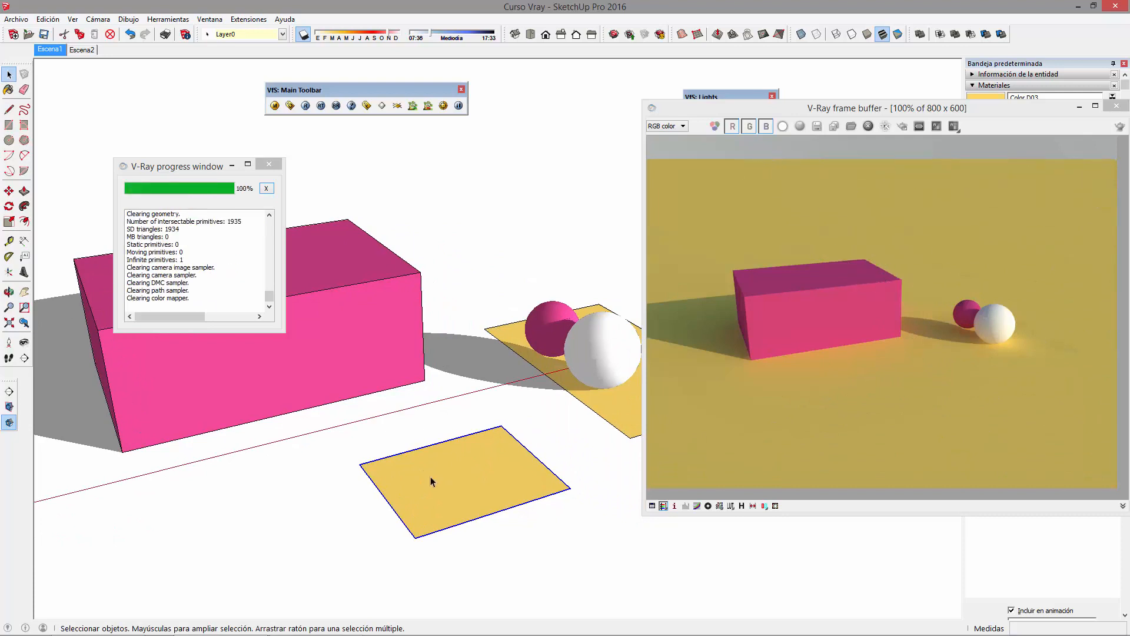
{"action": "left_click", "coordinate": [765, 372]}
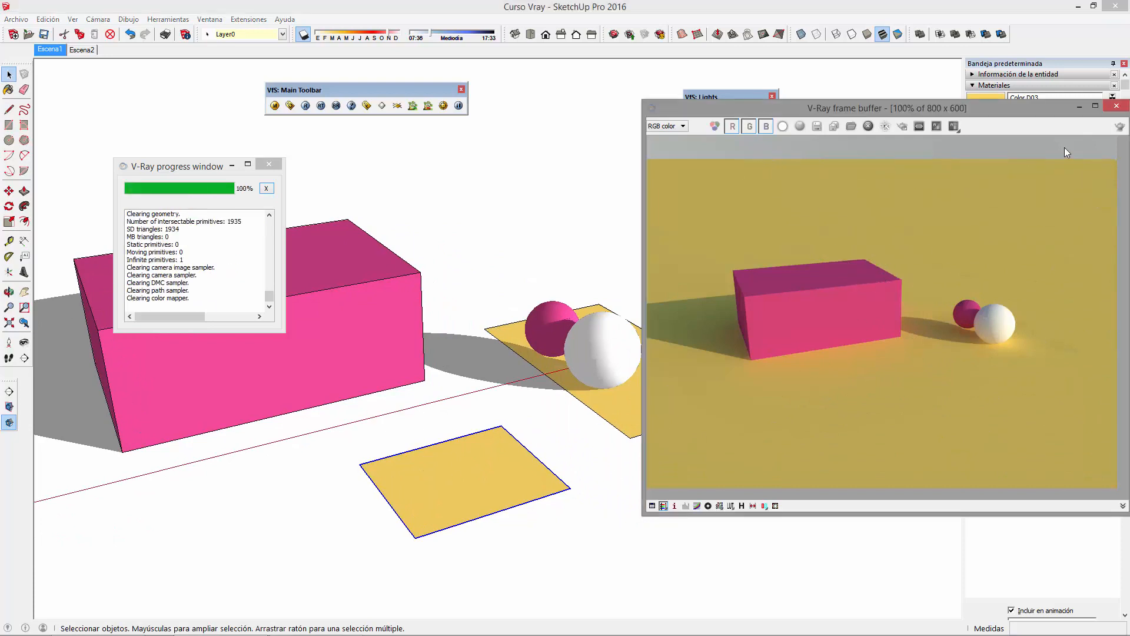
{"action": "left_click", "coordinate": [1116, 106]}
Close the render progress window and scale the infinite plane down uniformly to about 0.13.
{"action": "mouse_move", "coordinate": [807, 383]}
{"action": "middle_mouse_down"}
{"action": "mouse_move", "coordinate": [784, 454]}
{"action": "mouse_move", "coordinate": [324, 337]}
{"action": "middle_mouse_up"}
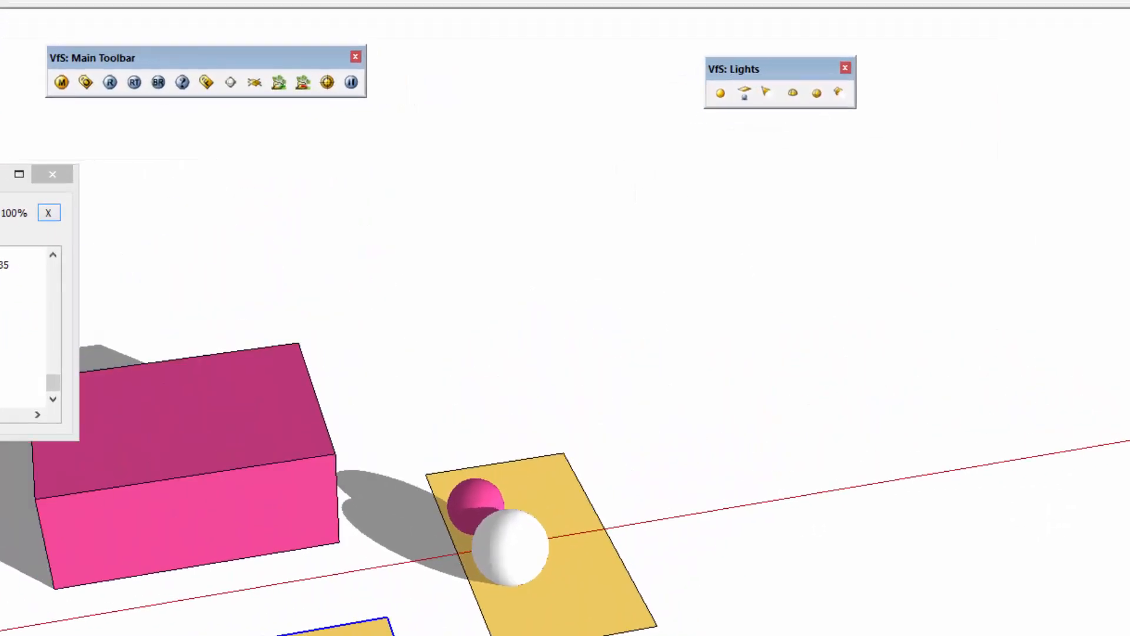
{"action": "middle_click_drag", "start_coordinate": [491, 448], "coordinate": [570, 420]}
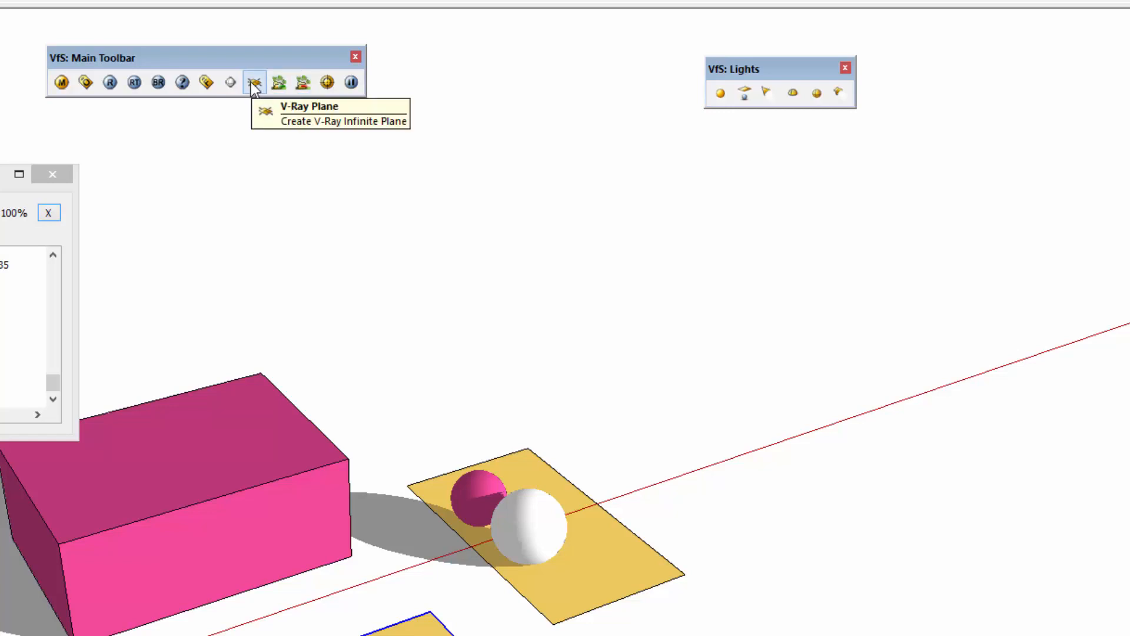
{"action": "left_click", "coordinate": [53, 173]}
{"action": "scroll", "coordinate": [562, 621], "scroll_direction": "down", "scroll_amount": 2}
{"action": "middle_click_drag", "start_coordinate": [528, 486], "coordinate": [579, 491]}
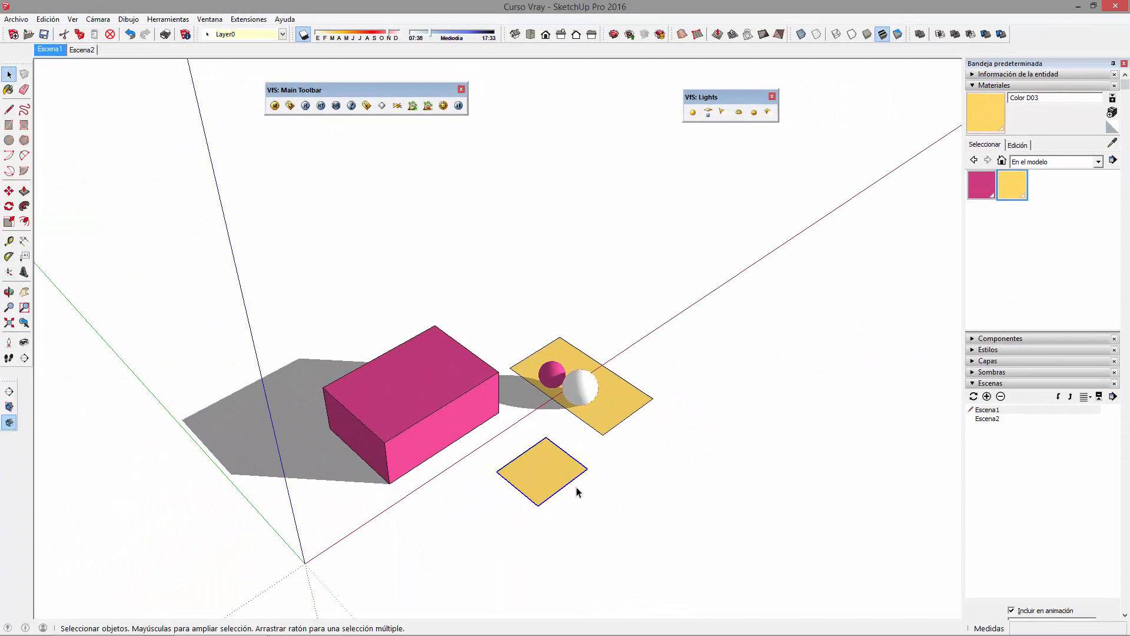
{"action": "key", "text": "s"}
{"action": "left_click_drag", "start_coordinate": [587, 470], "coordinate": [508, 472]}
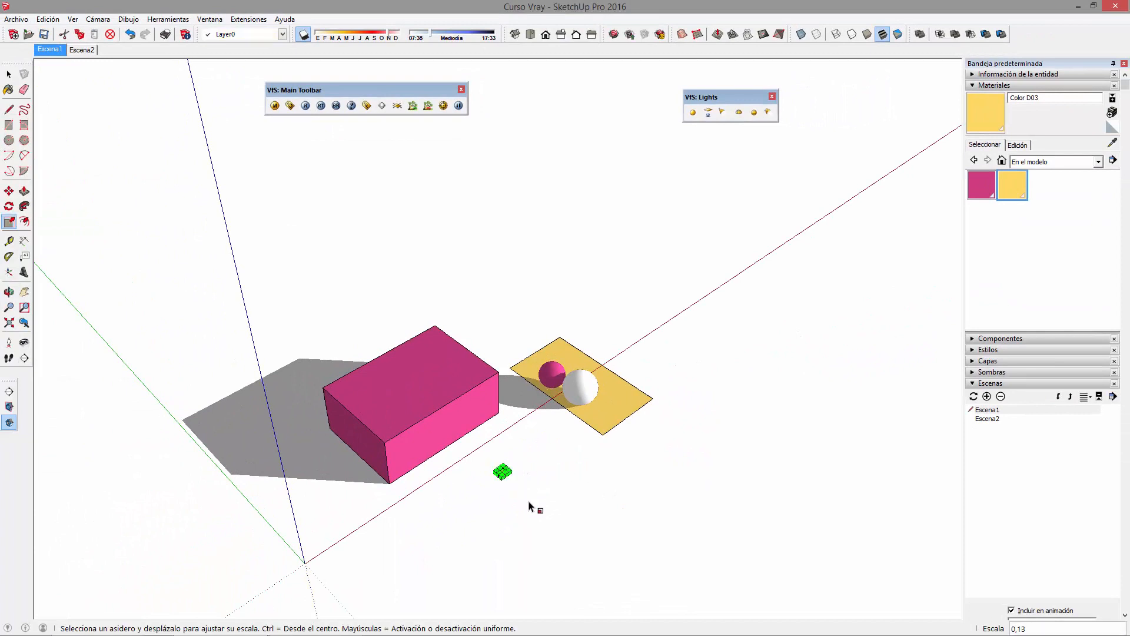
{"action": "key", "text": "space"}
Move the small infinite plane into the gap between the pink box and the gold rectangle.
{"action": "scroll", "coordinate": [523, 488], "scroll_direction": "up", "scroll_amount": 2}
{"action": "key", "text": "m"}
{"action": "left_click", "coordinate": [513, 492]}
{"action": "left_click", "coordinate": [531, 406]}
{"action": "key", "text": "space"}
{"action": "middle_click_drag", "start_coordinate": [535, 470], "coordinate": [831, 346]}
{"action": "scroll", "coordinate": [831, 346], "scroll_direction": "up", "scroll_amount": 1}
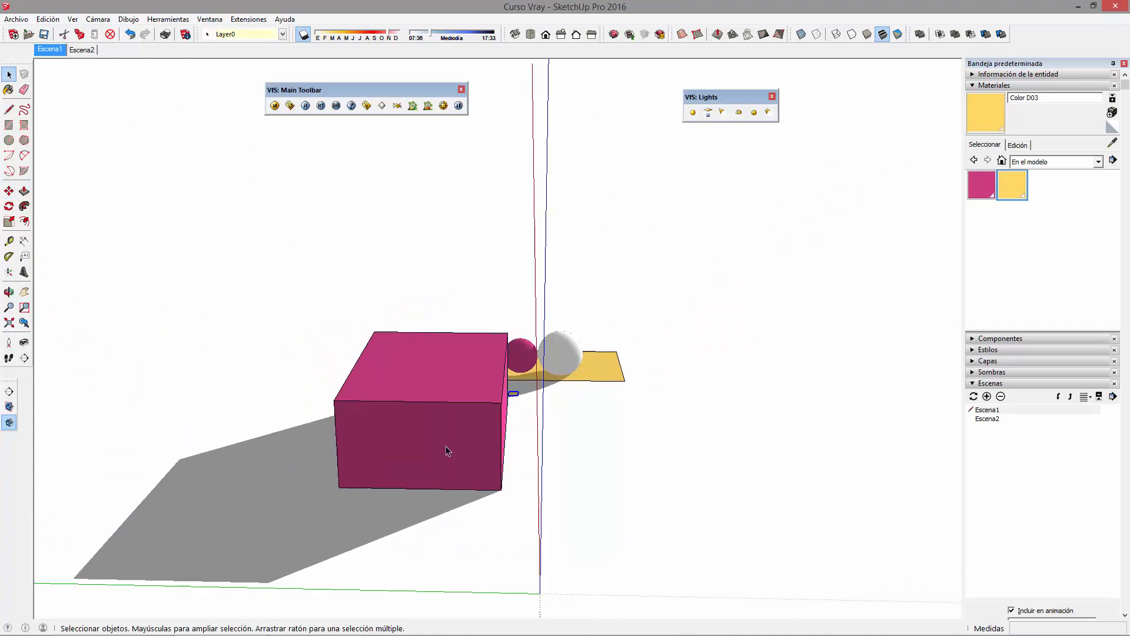
{"action": "middle_click_drag", "start_coordinate": [701, 471], "coordinate": [480, 383]}
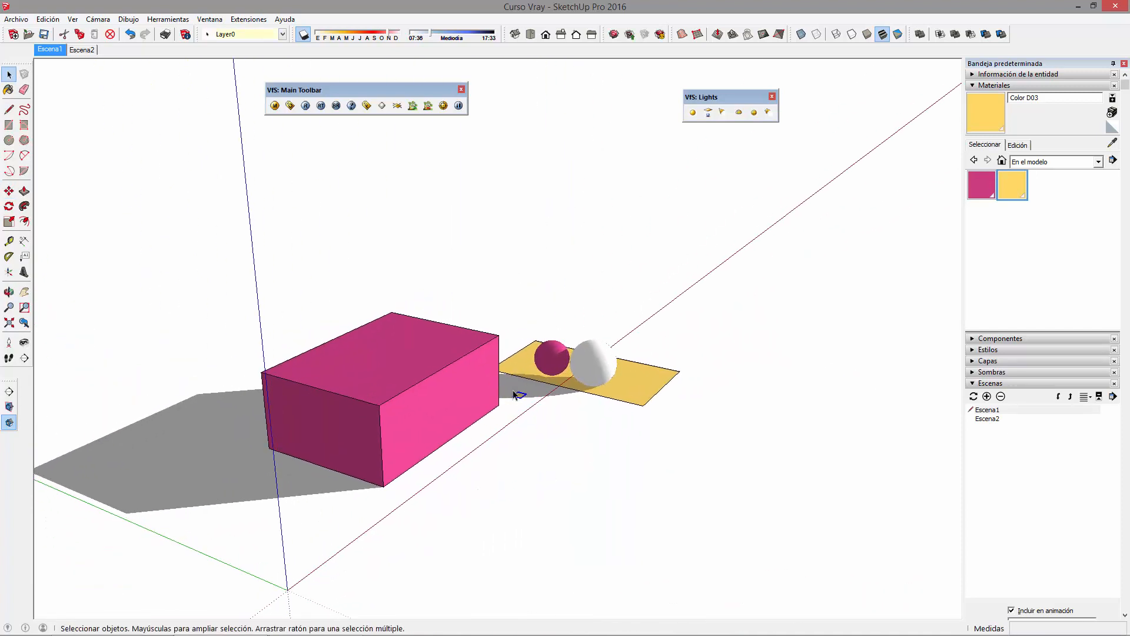
{"action": "middle_click_drag", "start_coordinate": [618, 452], "coordinate": [476, 432]}
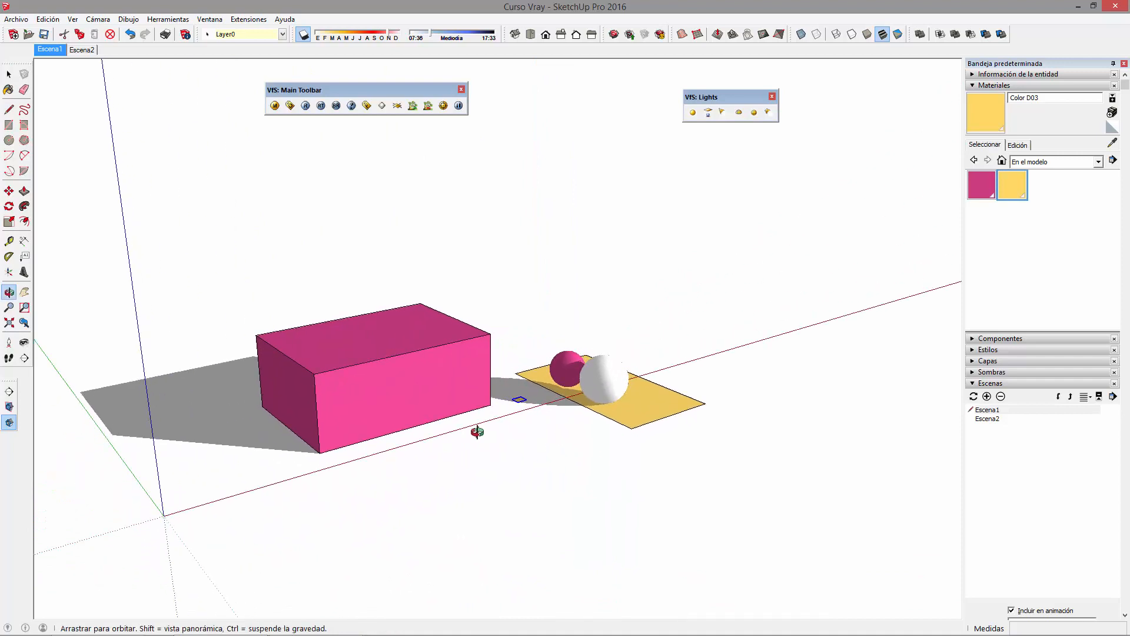
Scale the small infinite plane up uniformly by about 2.39.
{"action": "scroll", "coordinate": [526, 406], "scroll_direction": "up", "scroll_amount": 4}
{"action": "key", "text": "s"}
{"action": "left_click_drag", "start_coordinate": [527, 405], "coordinate": [559, 406]}
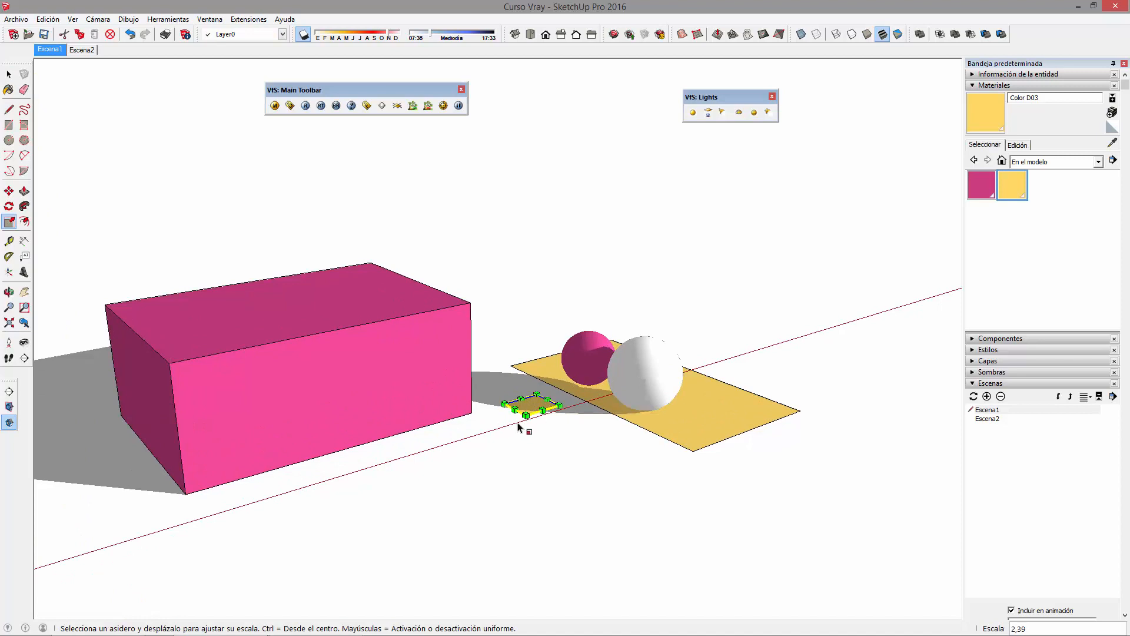
Raise the infinite plane vertically above the ground.
{"action": "key", "text": "m"}
{"action": "left_click", "coordinate": [537, 405]}
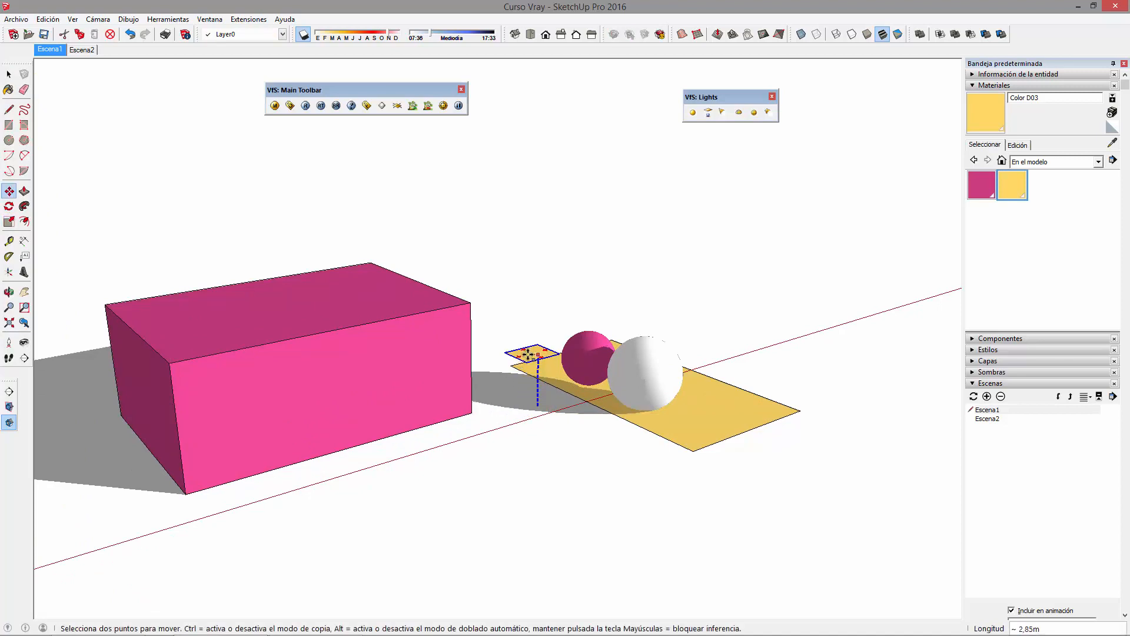
{"action": "left_click", "coordinate": [533, 363]}
{"action": "key", "text": "space"}
Lower the raised infinite plane slightly so it sits just above the gold rectangle's level.
{"action": "middle_click_drag", "start_coordinate": [552, 456], "coordinate": [481, 384]}
{"action": "left_click", "coordinate": [532, 353]}
{"action": "scroll", "coordinate": [536, 355], "scroll_direction": "up", "scroll_amount": 3}
{"action": "key", "text": "m"}
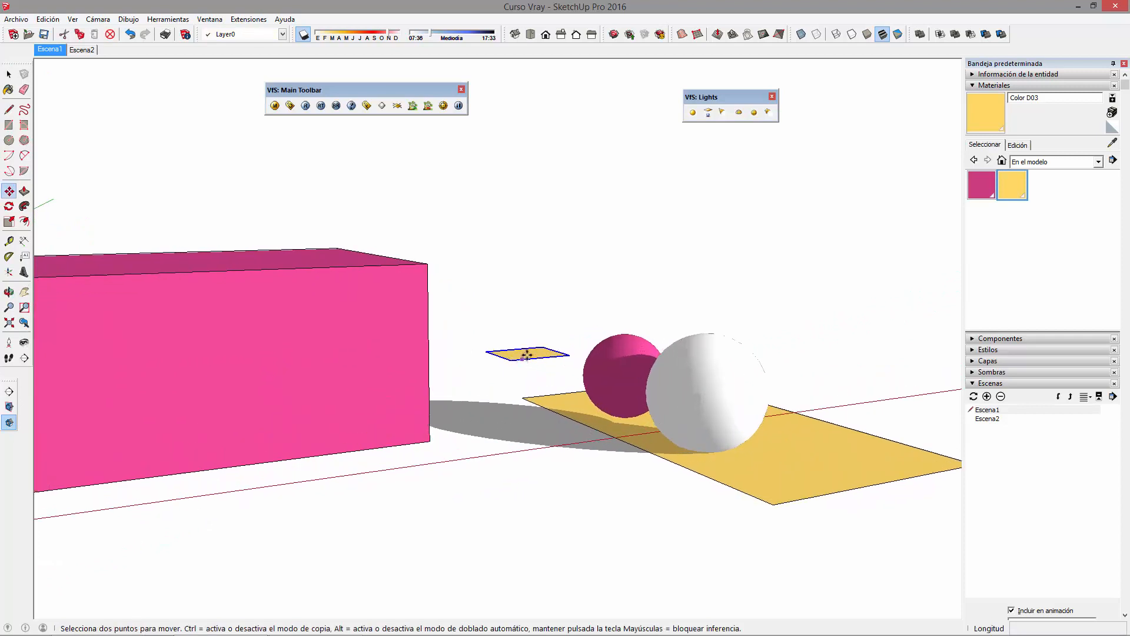
{"action": "left_click", "coordinate": [527, 354]}
{"action": "left_click", "coordinate": [530, 377]}
{"action": "key", "text": "space"}
{"action": "scroll", "coordinate": [534, 375], "scroll_direction": "down", "scroll_amount": 1}
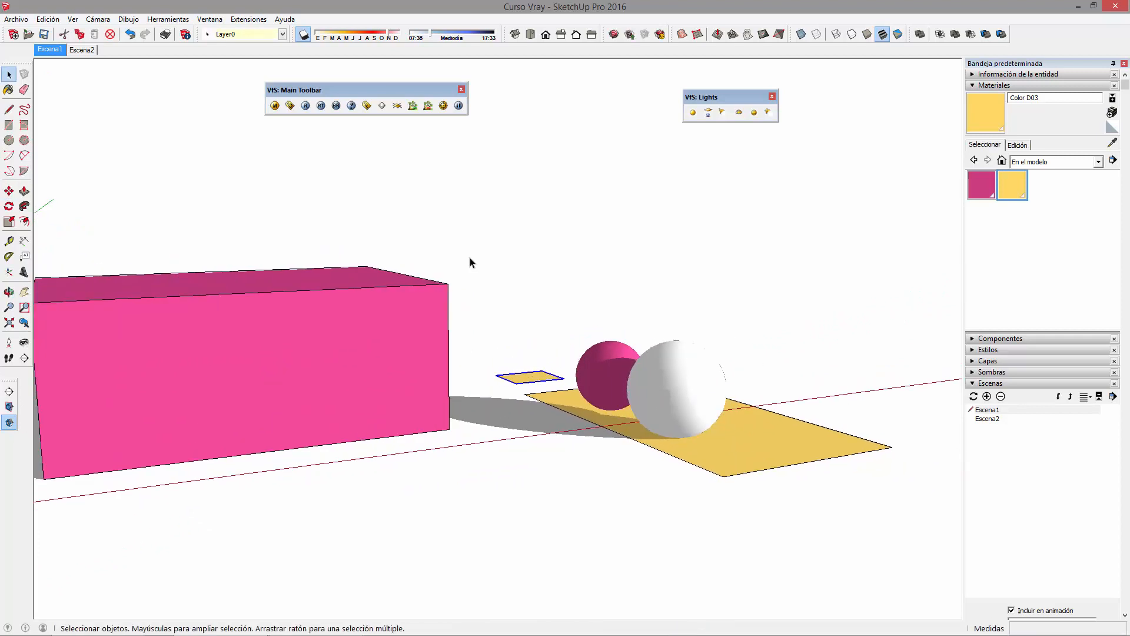
Render the scene with the raised infinite plane, then close the frame buffer and the progress window.
{"action": "left_click", "coordinate": [305, 105]}
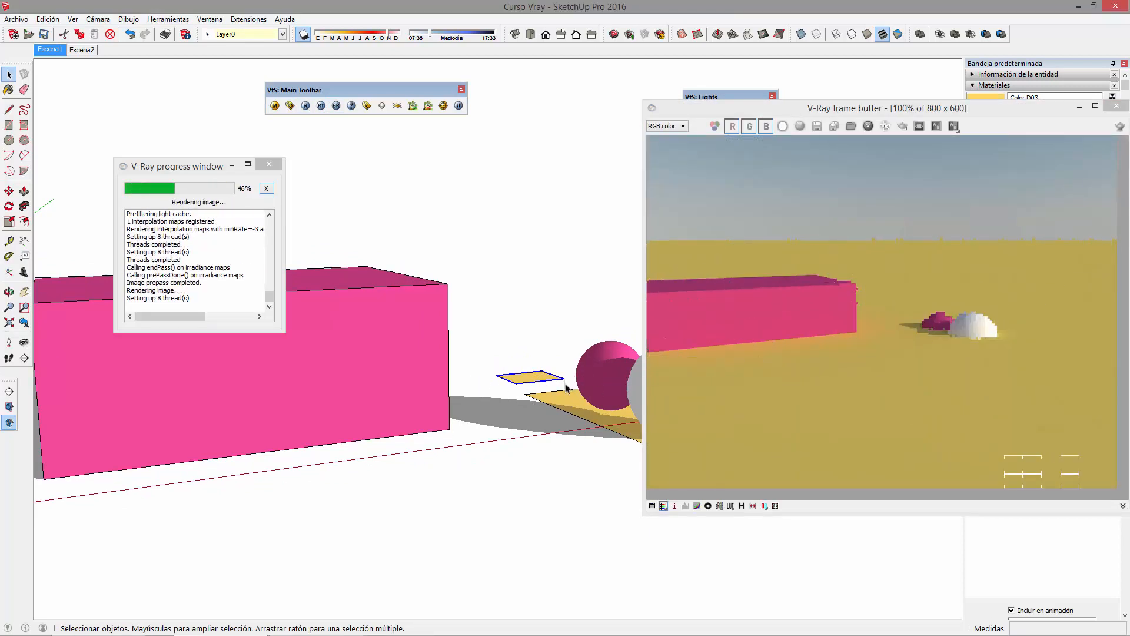
{"action": "left_click_drag", "start_coordinate": [957, 111], "coordinate": [854, 144]}
{"action": "left_click", "coordinate": [1015, 140]}
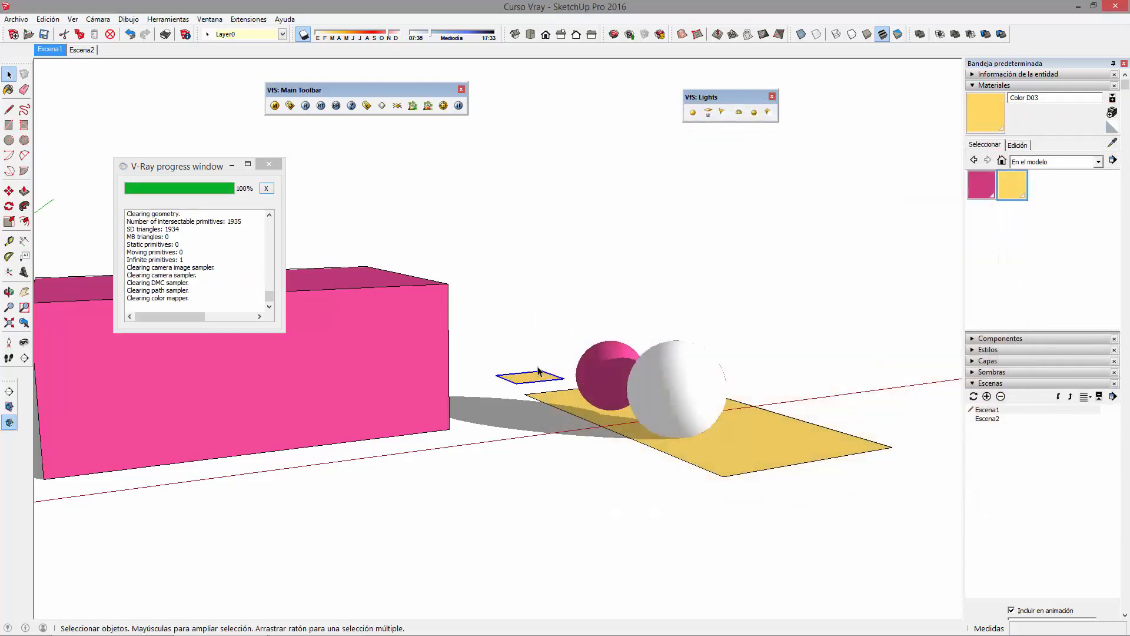
{"action": "middle_click_drag", "start_coordinate": [534, 378], "coordinate": [579, 430]}
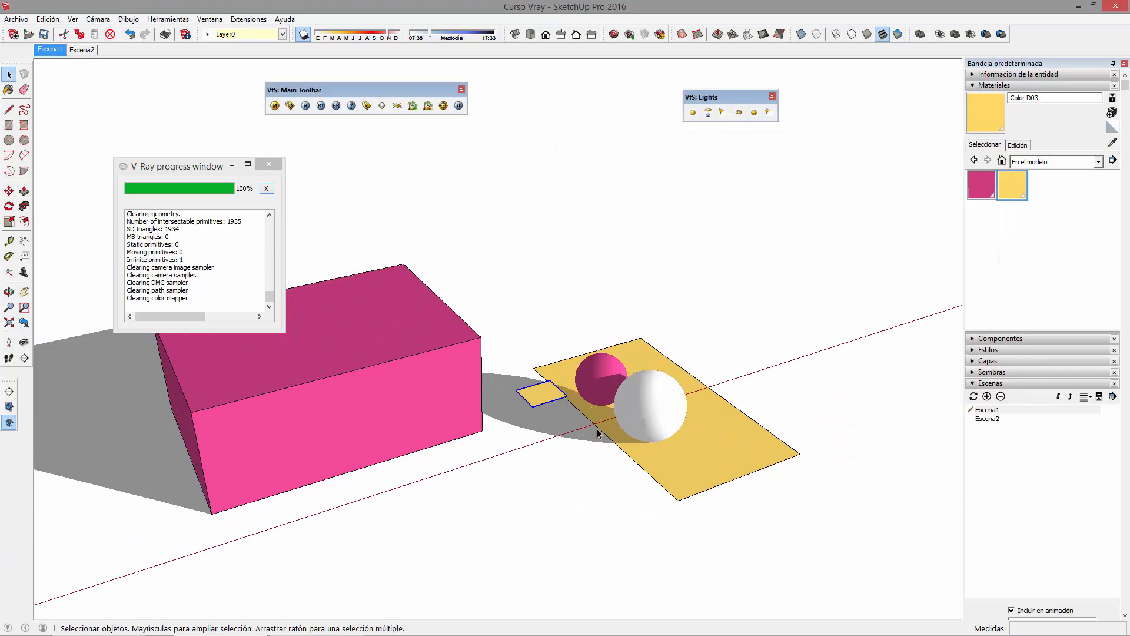
{"action": "left_click", "coordinate": [275, 165]}
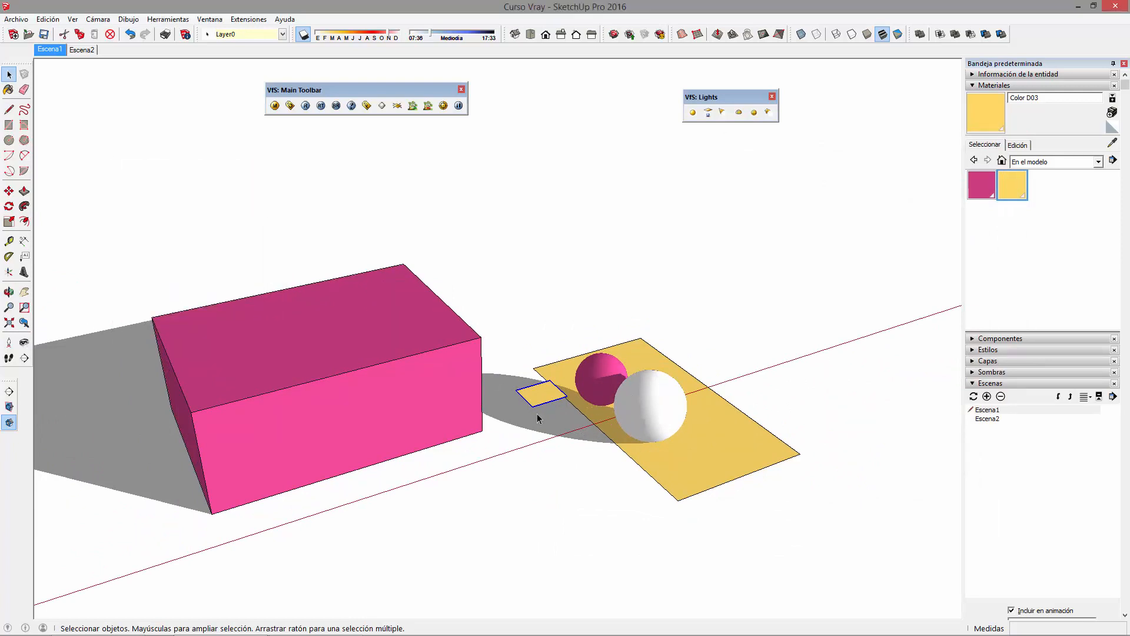
{"action": "mouse_move", "coordinate": [552, 414]}
{"action": "middle_mouse_down"}
{"action": "mouse_move", "coordinate": [541, 421]}
{"action": "mouse_move", "coordinate": [557, 494]}
{"action": "mouse_move", "coordinate": [536, 393]}
{"action": "mouse_move", "coordinate": [555, 409]}
{"action": "middle_mouse_up"}
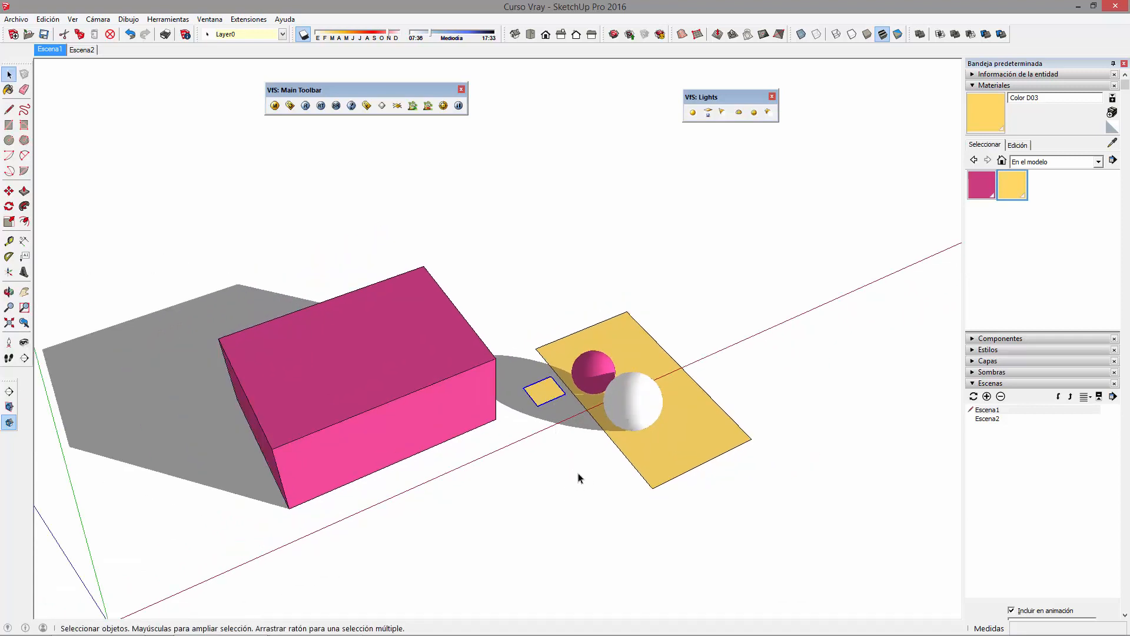
Move the infinite plane to the far side of the gold rectangle, then delete it.
{"action": "key", "text": "m"}
{"action": "left_click_drag", "start_coordinate": [585, 494], "coordinate": [797, 406]}
{"action": "middle_click_drag", "start_coordinate": [796, 439], "coordinate": [736, 482]}
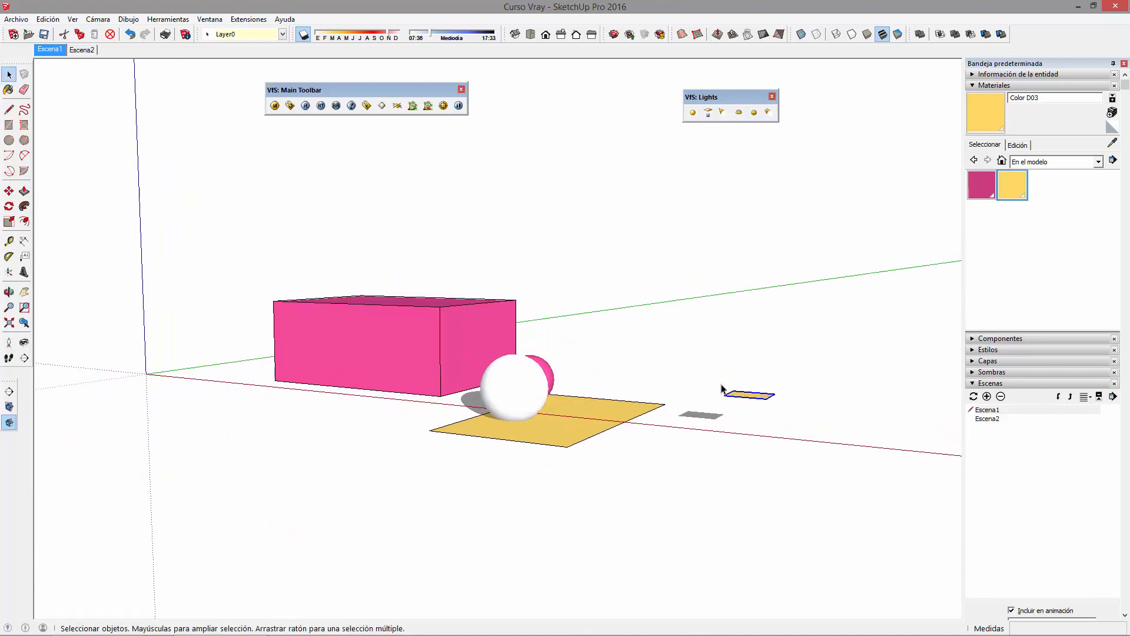
{"action": "middle_click_drag", "start_coordinate": [794, 426], "coordinate": [829, 439]}
{"action": "key", "text": "Delete"}
Select each of the two car proxies on the gold rectangle in turn to examine their bounding boxes and simplified geometry.
{"action": "middle_click_drag", "start_coordinate": [517, 408], "coordinate": [538, 380]}
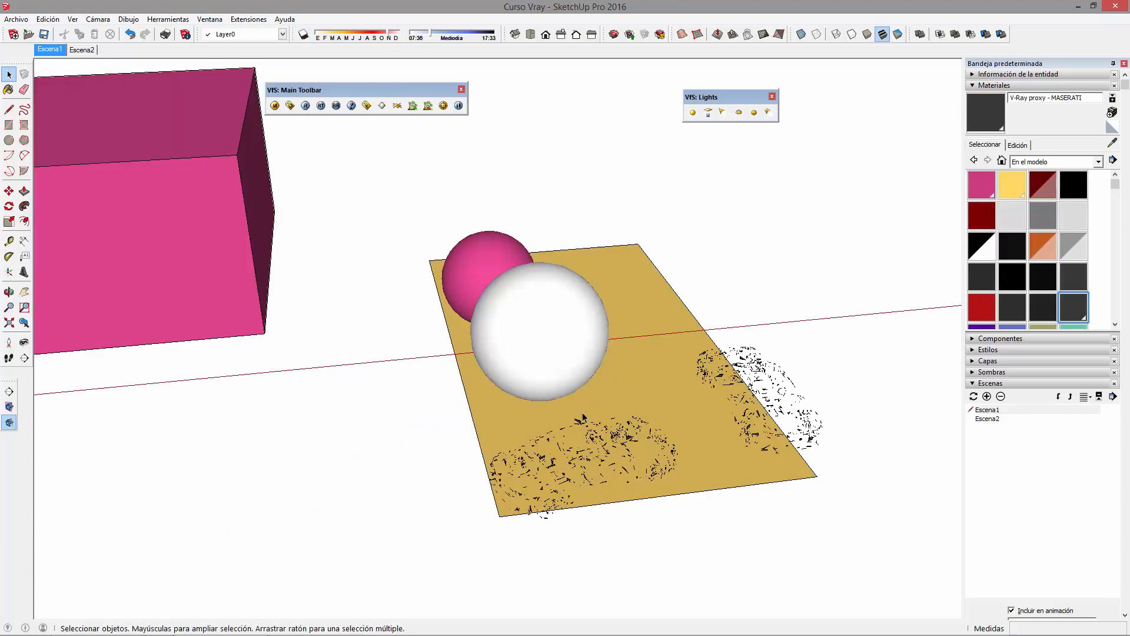
{"action": "middle_click_drag", "start_coordinate": [724, 448], "coordinate": [547, 362]}
{"action": "left_click", "coordinate": [619, 422]}
{"action": "middle_click_drag", "start_coordinate": [683, 413], "coordinate": [459, 498]}
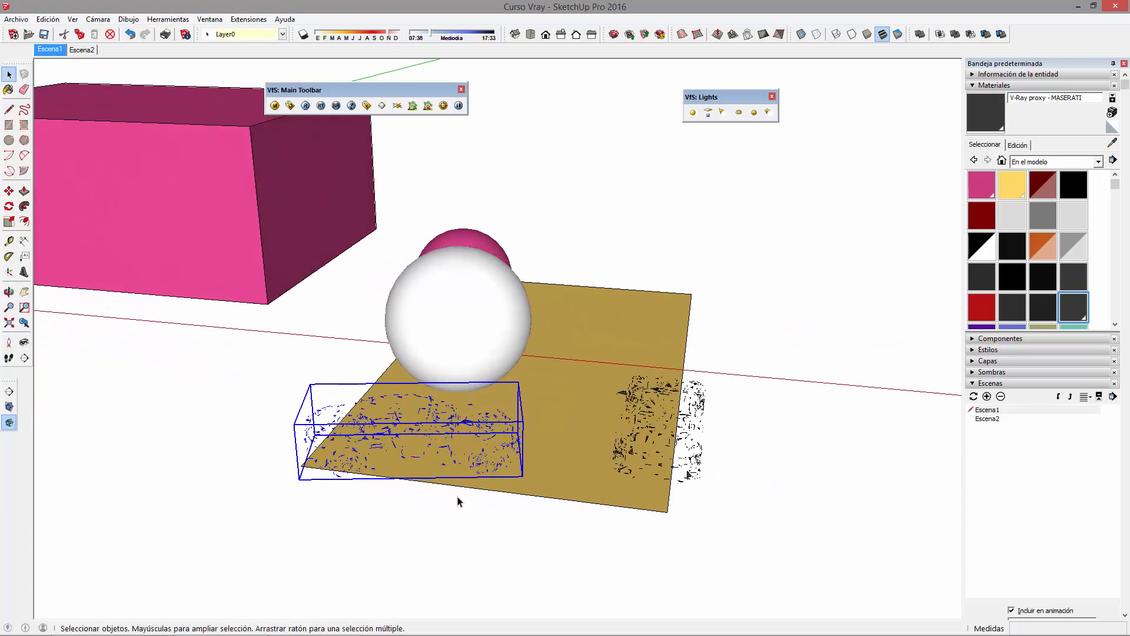
{"action": "scroll", "coordinate": [460, 500], "scroll_direction": "up", "scroll_amount": 1}
{"action": "left_click", "coordinate": [502, 505]}
{"action": "middle_click_drag", "start_coordinate": [677, 431], "coordinate": [782, 447]}
{"action": "left_click", "coordinate": [691, 438]}
{"action": "scroll", "coordinate": [516, 380], "scroll_direction": "up", "scroll_amount": 1}
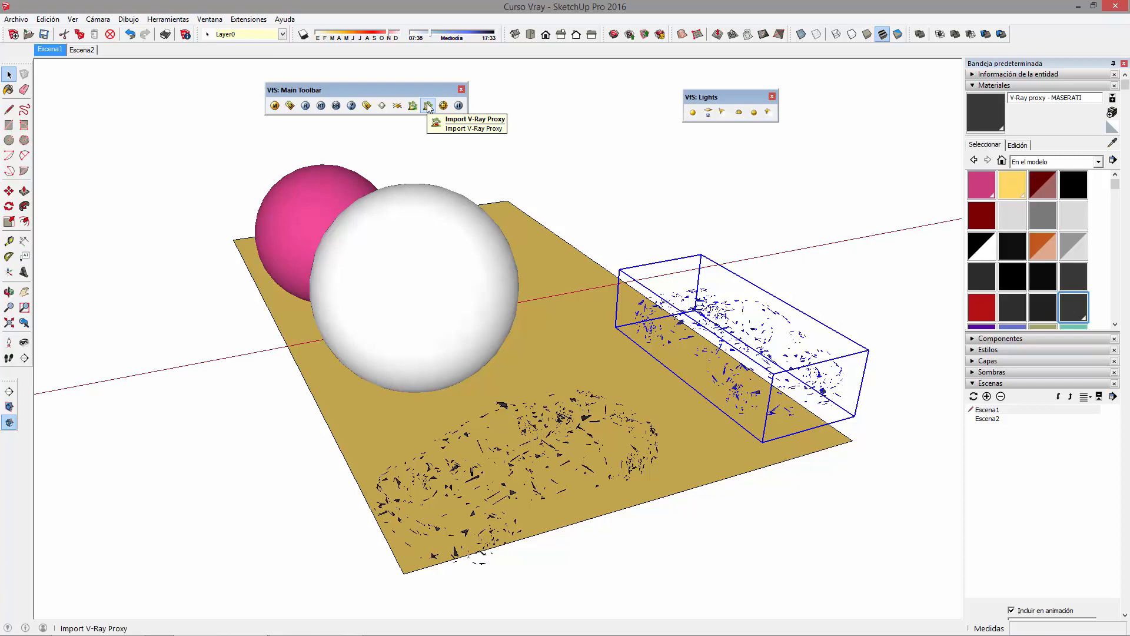
{"action": "left_click", "coordinate": [428, 107]}
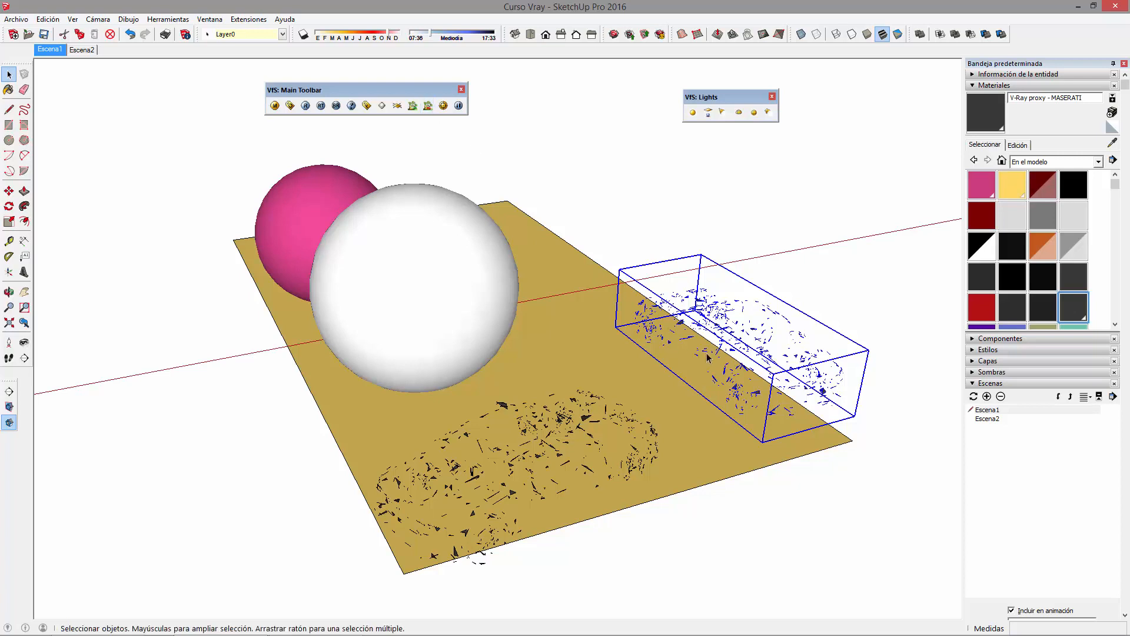
{"action": "left_click", "coordinate": [848, 323]}
Render the scene with both car proxies beside the white sphere, then close the frame buffer.
{"action": "middle_click_drag", "start_coordinate": [849, 325], "coordinate": [358, 249]}
{"action": "middle_click_drag", "start_coordinate": [471, 403], "coordinate": [787, 438]}
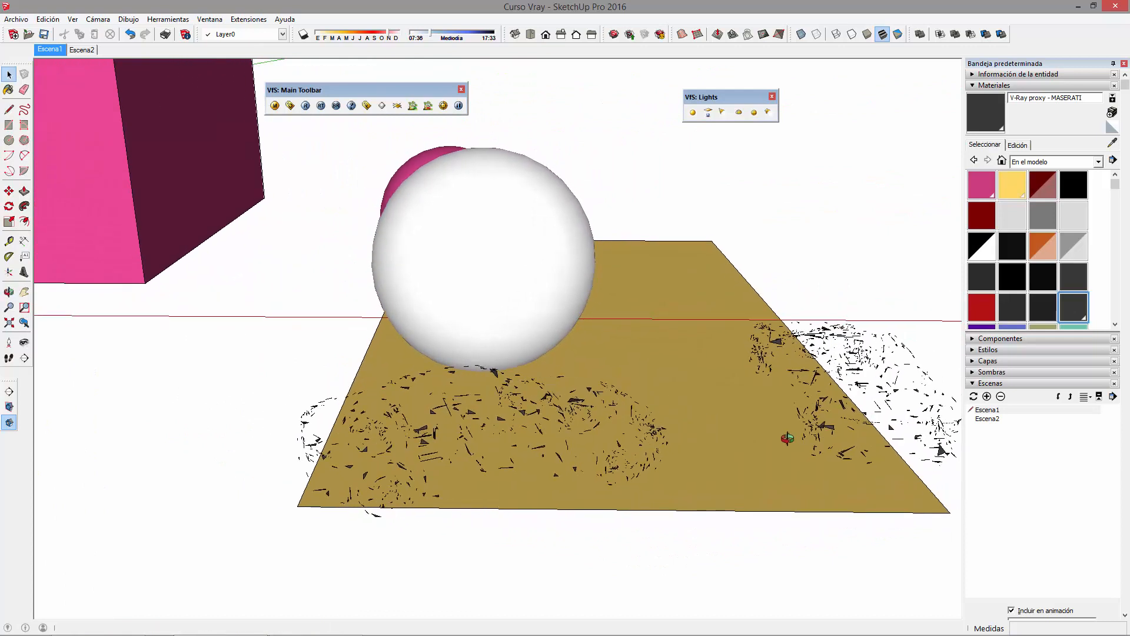
{"action": "middle_click_drag", "start_coordinate": [787, 437], "coordinate": [597, 469]}
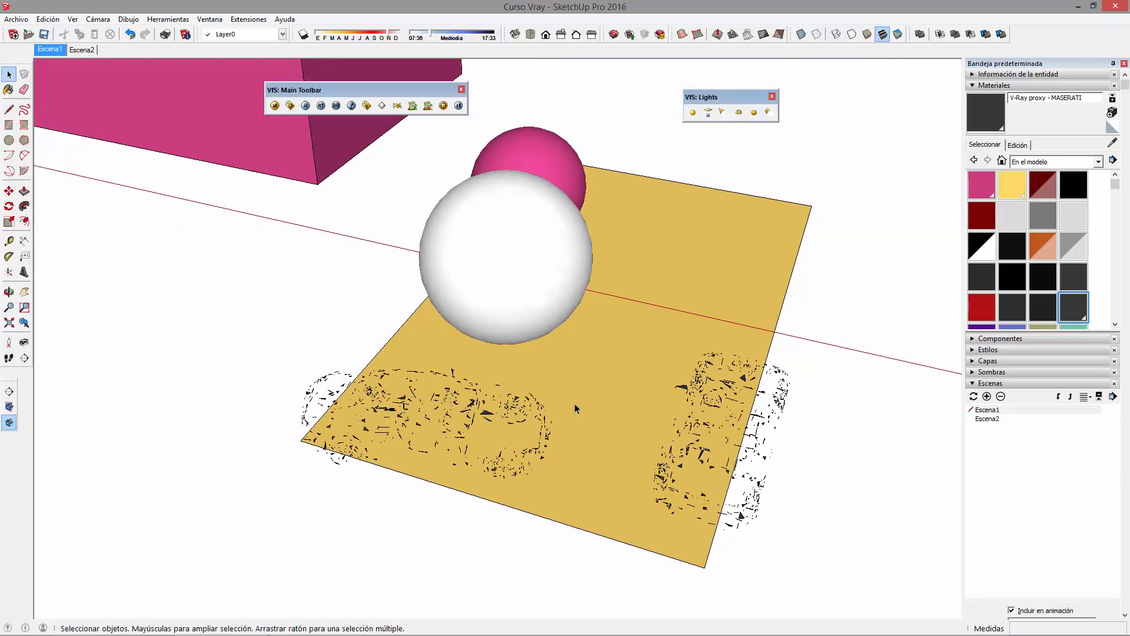
{"action": "scroll", "coordinate": [594, 424], "scroll_direction": "up", "scroll_amount": 5}
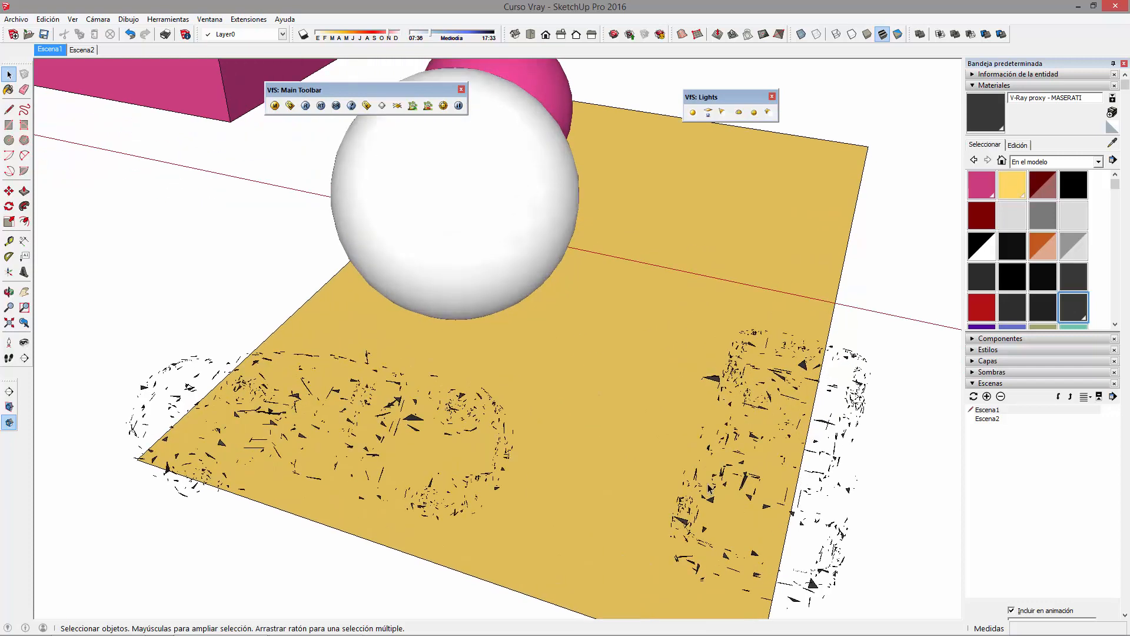
{"action": "middle_click_drag", "start_coordinate": [703, 478], "coordinate": [676, 437]}
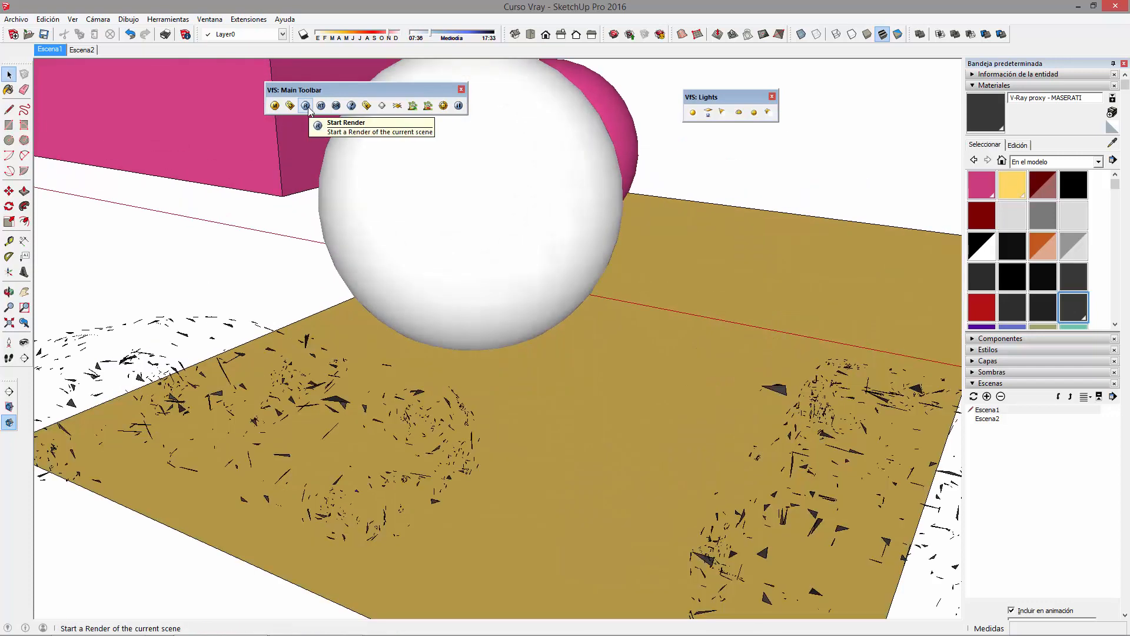
{"action": "left_click", "coordinate": [306, 106]}
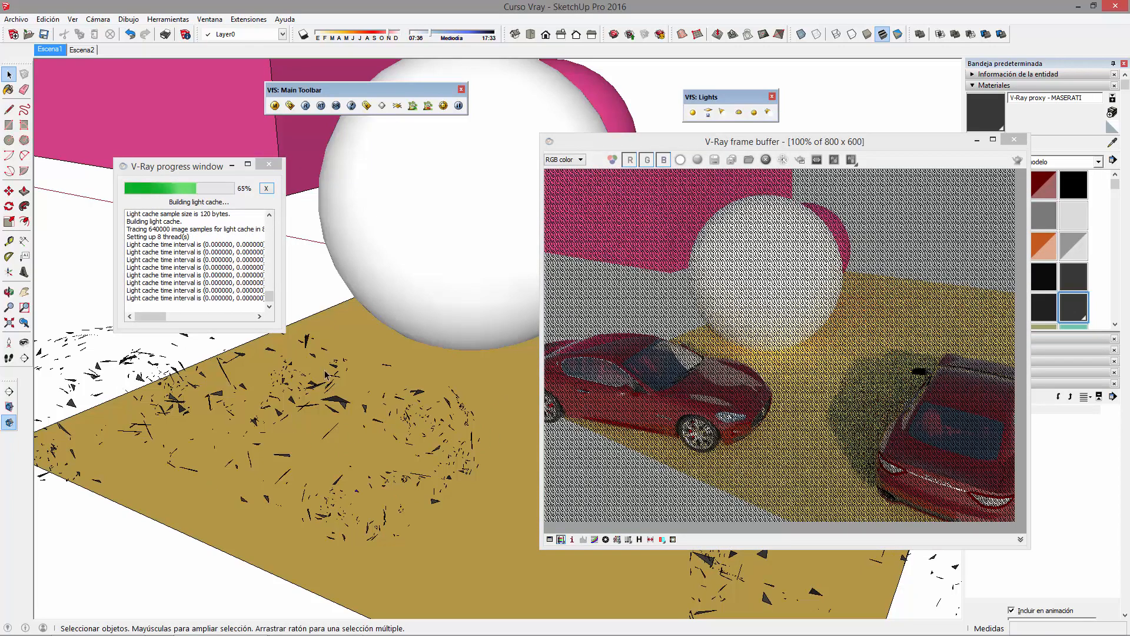
{"action": "middle_click_drag", "start_coordinate": [469, 499], "coordinate": [395, 444]}
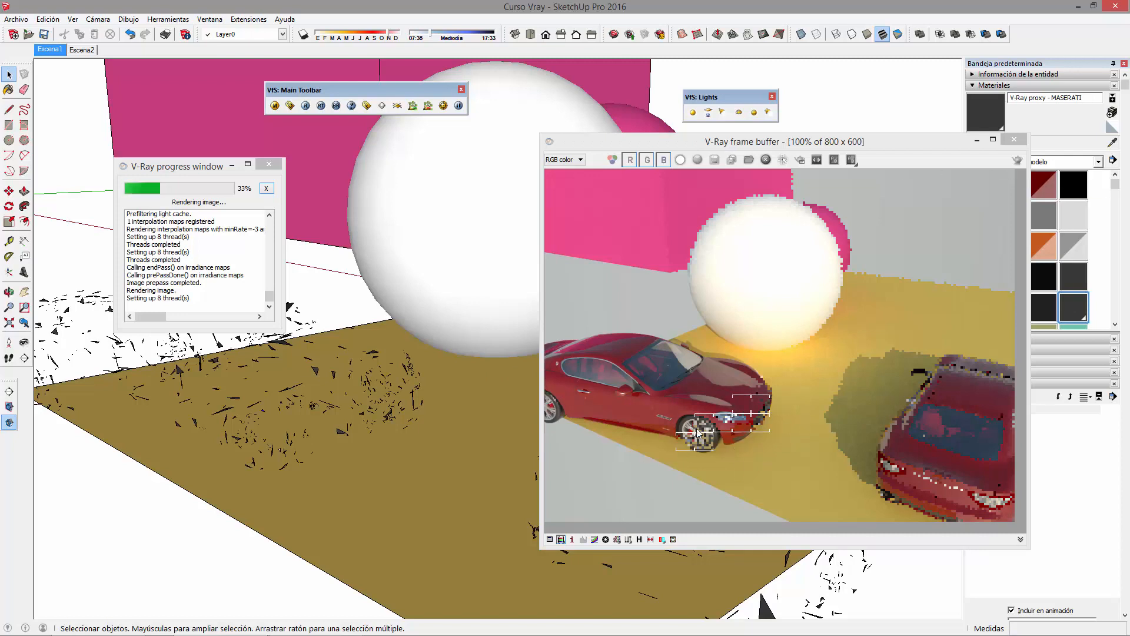
{"action": "scroll", "coordinate": [709, 421], "scroll_direction": "up", "scroll_amount": 3}
{"action": "scroll", "coordinate": [761, 380], "scroll_direction": "down", "scroll_amount": 2}
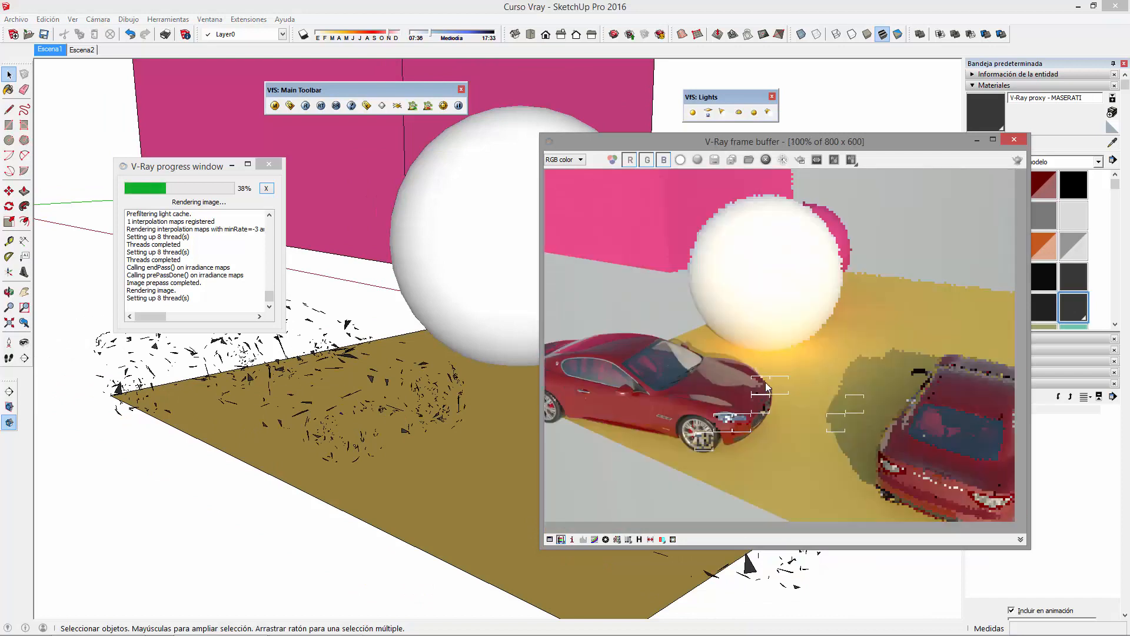
{"action": "left_click", "coordinate": [1014, 140]}
Examine the preview geometry of the car proxies up close from several angles.
{"action": "mouse_move", "coordinate": [547, 377]}
{"action": "middle_mouse_down"}
{"action": "mouse_move", "coordinate": [495, 385]}
{"action": "mouse_move", "coordinate": [556, 425]}
{"action": "middle_mouse_up"}
{"action": "scroll", "coordinate": [452, 434], "scroll_direction": "up", "scroll_amount": 6}
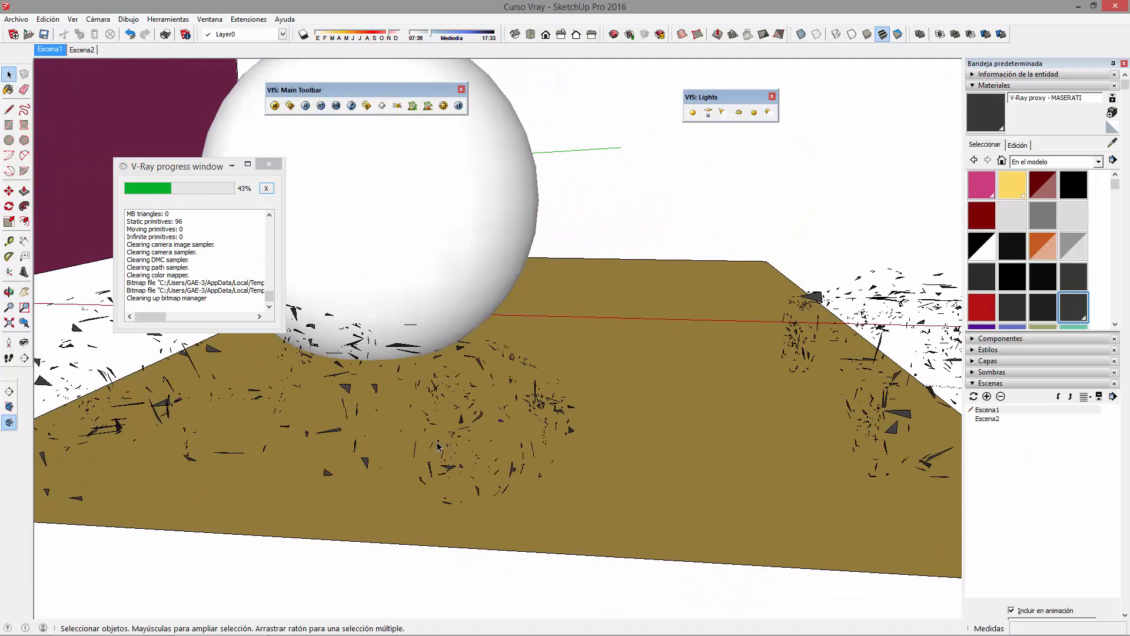
{"action": "mouse_move", "coordinate": [449, 436]}
{"action": "middle_mouse_down", "text": "shift"}
{"action": "mouse_move", "coordinate": [616, 405]}
{"action": "mouse_move", "coordinate": [583, 456]}
{"action": "middle_mouse_up", "text": "shift"}
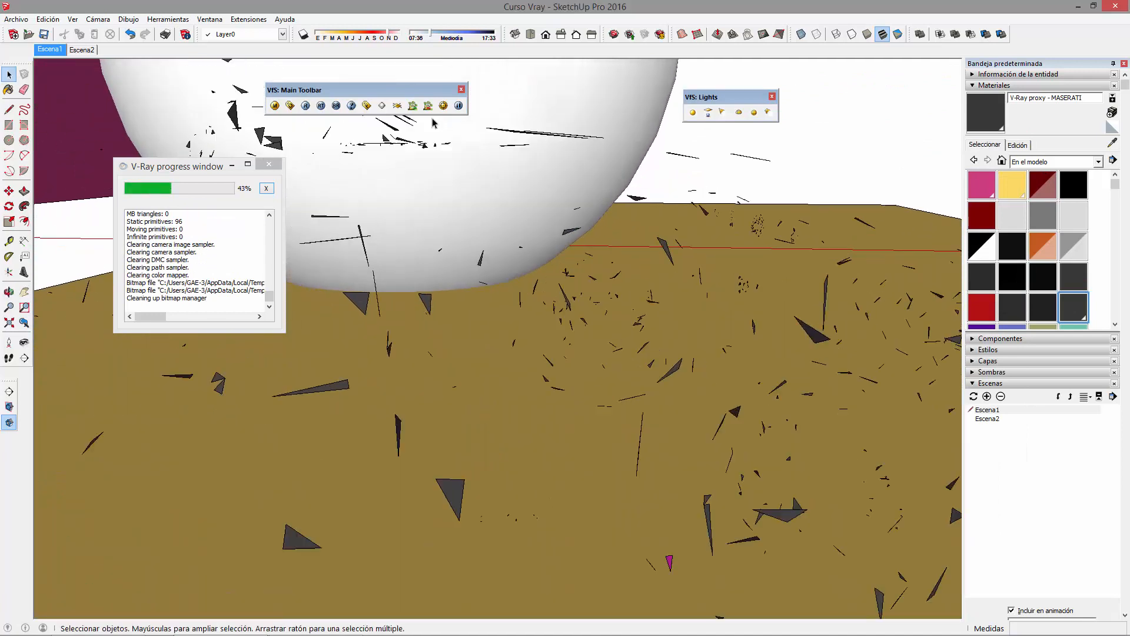
{"action": "scroll", "coordinate": [481, 381], "scroll_direction": "up", "scroll_amount": 2}
{"action": "scroll", "coordinate": [481, 381], "scroll_direction": "down", "scroll_amount": 4}
{"action": "middle_click_drag", "start_coordinate": [563, 396], "coordinate": [504, 344], "text": "shift"}
{"action": "left_click", "coordinate": [306, 106]}
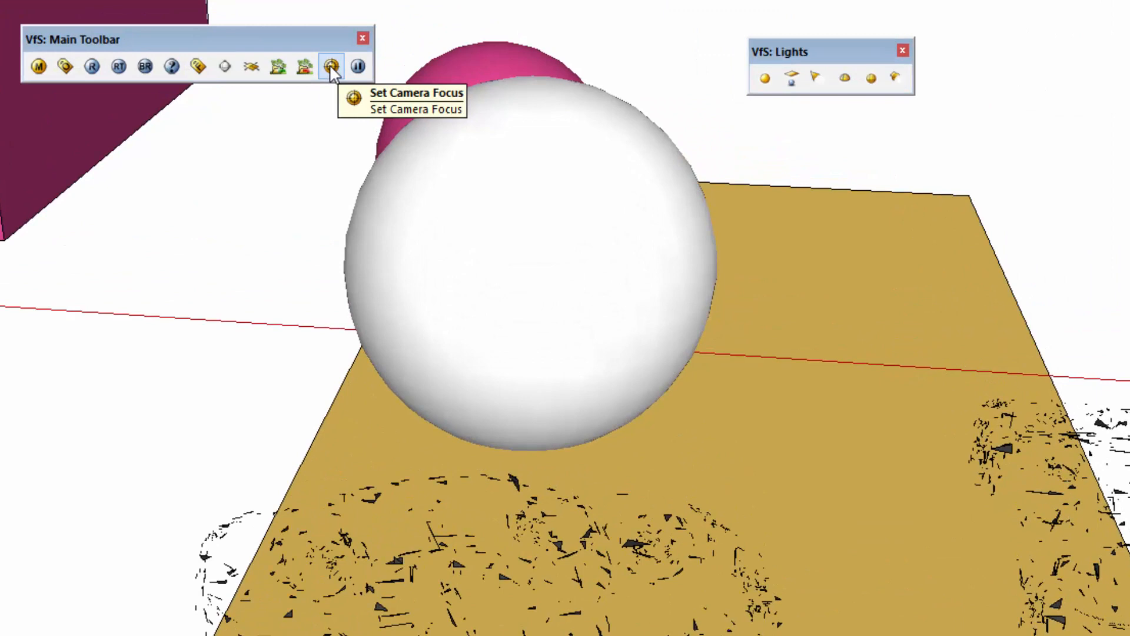
Set the camera focus point on the white sphere.
{"action": "middle_click_drag", "start_coordinate": [587, 386], "coordinate": [704, 361]}
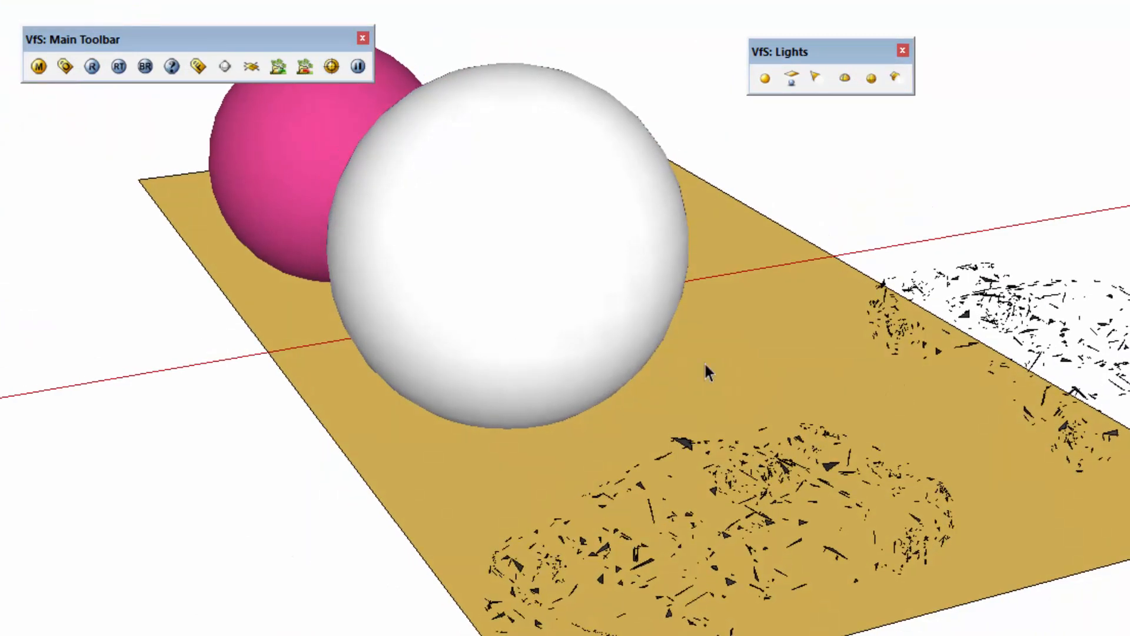
{"action": "scroll", "coordinate": [430, 204], "scroll_direction": "up", "scroll_amount": 2}
{"action": "left_click", "coordinate": [342, 75]}
{"action": "scroll", "coordinate": [676, 355], "scroll_direction": "down", "scroll_amount": 3}
{"action": "scroll", "coordinate": [637, 364], "scroll_direction": "down", "scroll_amount": 2}
{"action": "middle_click_drag", "start_coordinate": [435, 327], "coordinate": [626, 298], "text": "shift"}
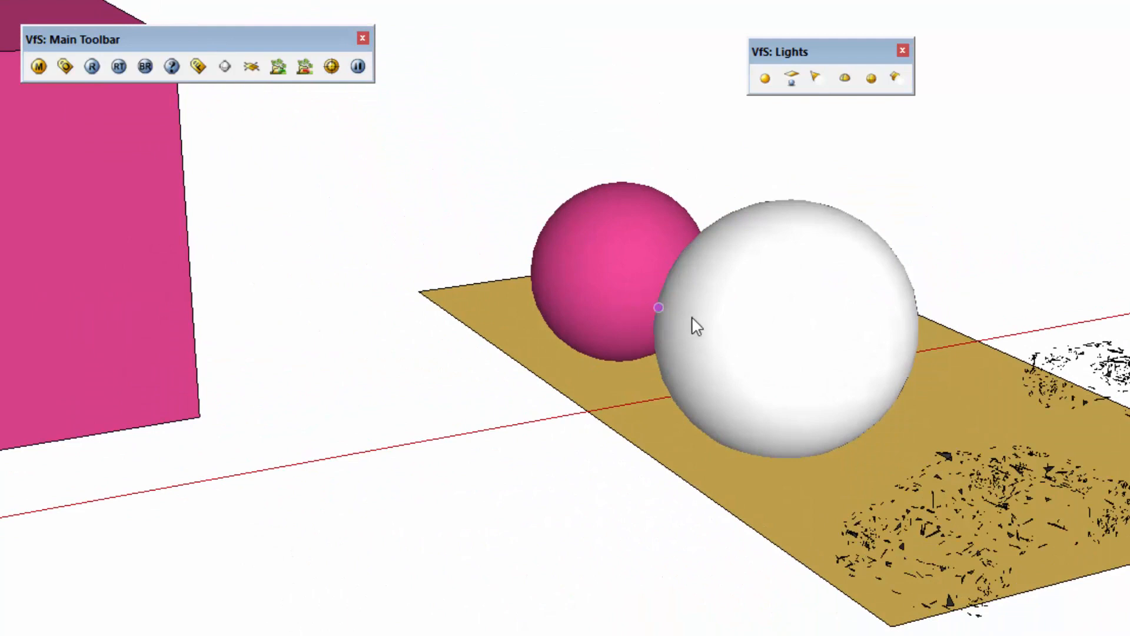
{"action": "left_click", "coordinate": [723, 340]}
Freeze the RT view during the real-time render and turn the model to show the car proxy in front of the spheres.
{"action": "middle_click_drag", "start_coordinate": [858, 405], "coordinate": [634, 203]}
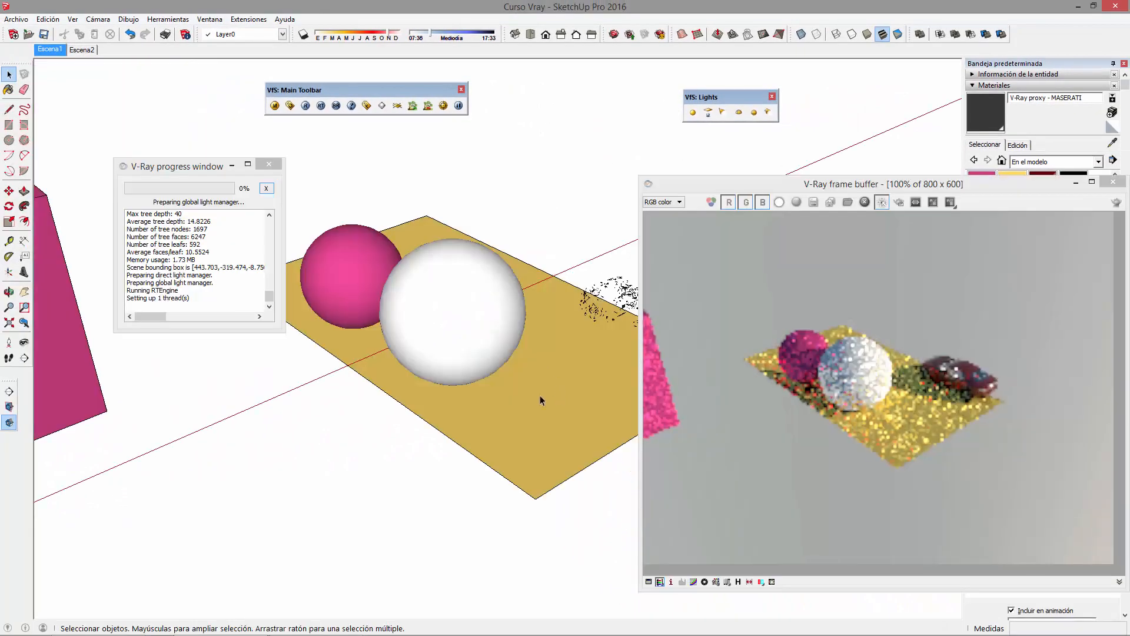
{"action": "scroll", "coordinate": [490, 382], "scroll_direction": "up", "scroll_amount": 4}
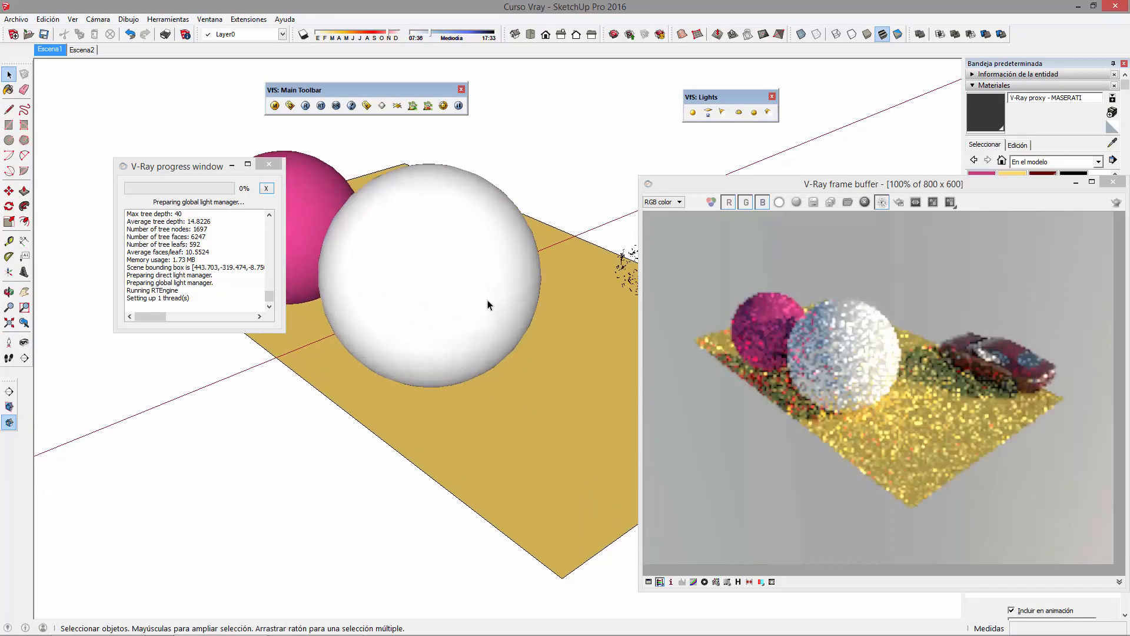
{"action": "scroll", "coordinate": [434, 332], "scroll_direction": "up", "scroll_amount": 3}
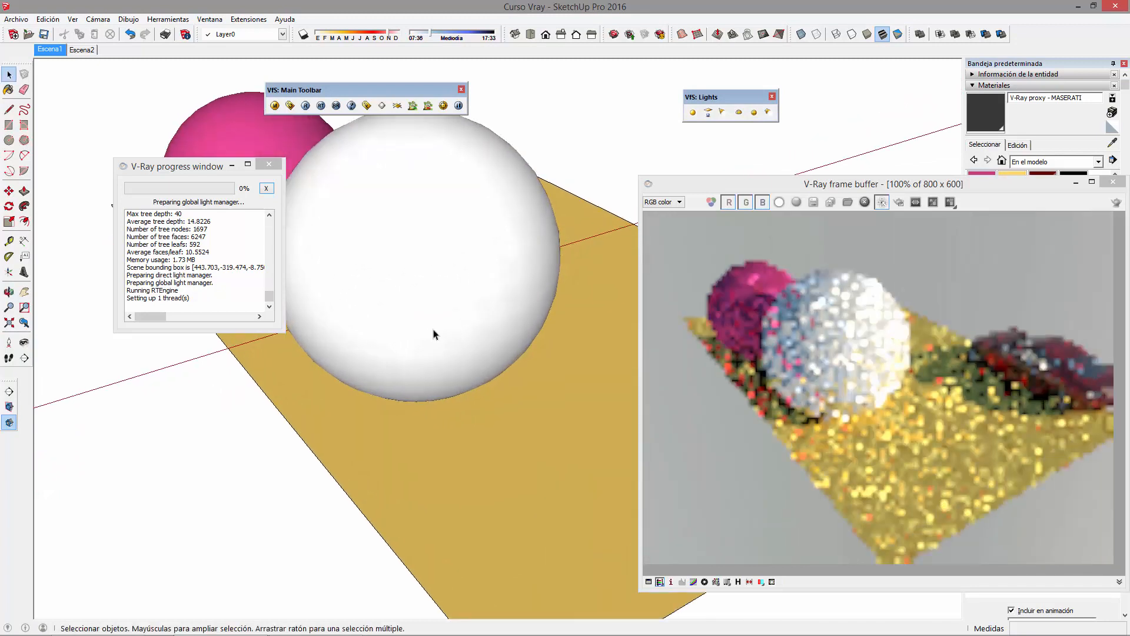
{"action": "left_click", "coordinate": [459, 106]}
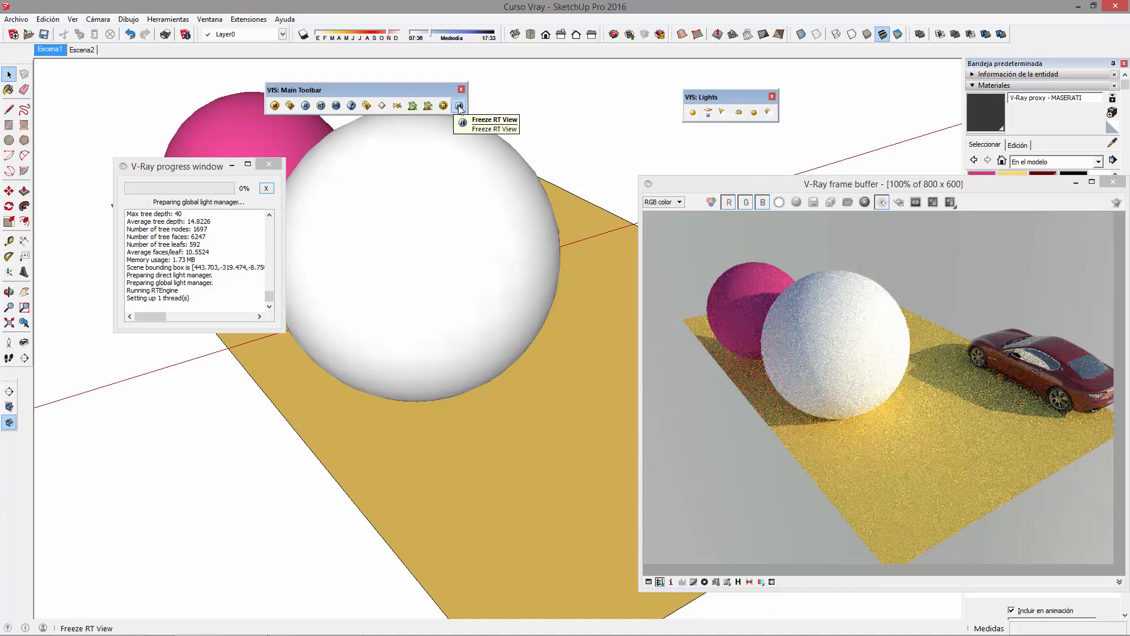
{"action": "mouse_move", "coordinate": [618, 369]}
{"action": "middle_mouse_down"}
{"action": "mouse_move", "coordinate": [623, 234]}
{"action": "mouse_move", "coordinate": [486, 355]}
{"action": "mouse_move", "coordinate": [434, 363]}
{"action": "middle_mouse_up"}
{"action": "middle_click_drag", "start_coordinate": [497, 340], "coordinate": [210, 343]}
{"action": "scroll", "coordinate": [936, 326], "scroll_direction": "up", "scroll_amount": 1}
{"action": "mouse_move", "coordinate": [416, 393]}
{"action": "middle_mouse_down"}
{"action": "mouse_move", "coordinate": [353, 354]}
{"action": "mouse_move", "coordinate": [456, 411]}
{"action": "middle_mouse_up"}
{"action": "middle_click_drag", "start_coordinate": [511, 377], "coordinate": [471, 371], "text": "shift"}
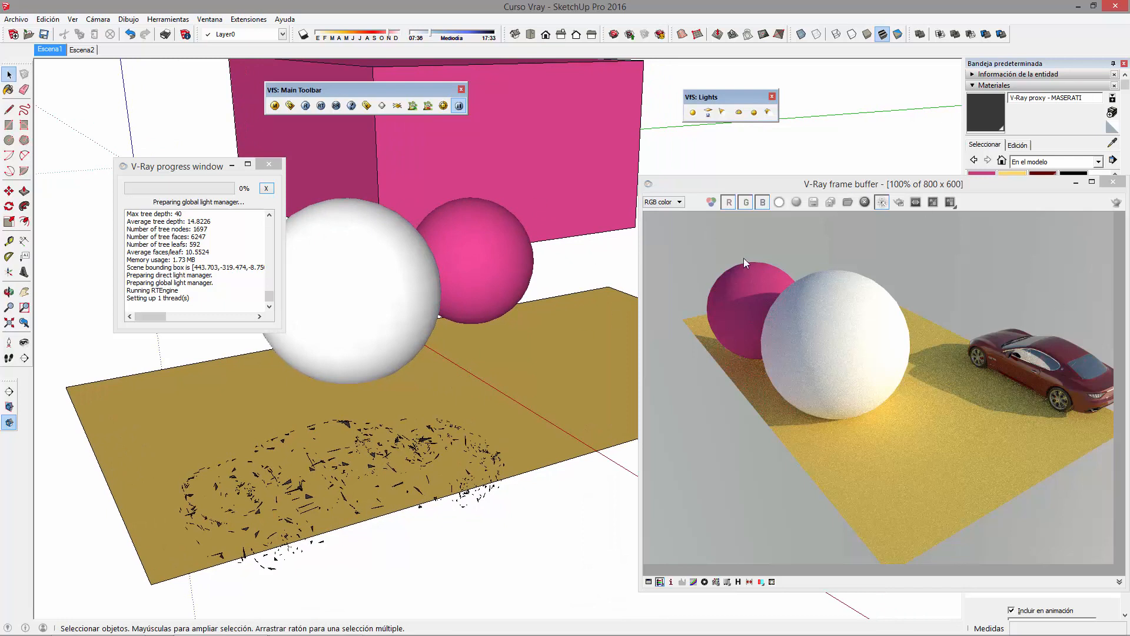
Unfreeze the RT view and shift the shadow time to early afternoon in the real-time render.
{"action": "left_click", "coordinate": [460, 107]}
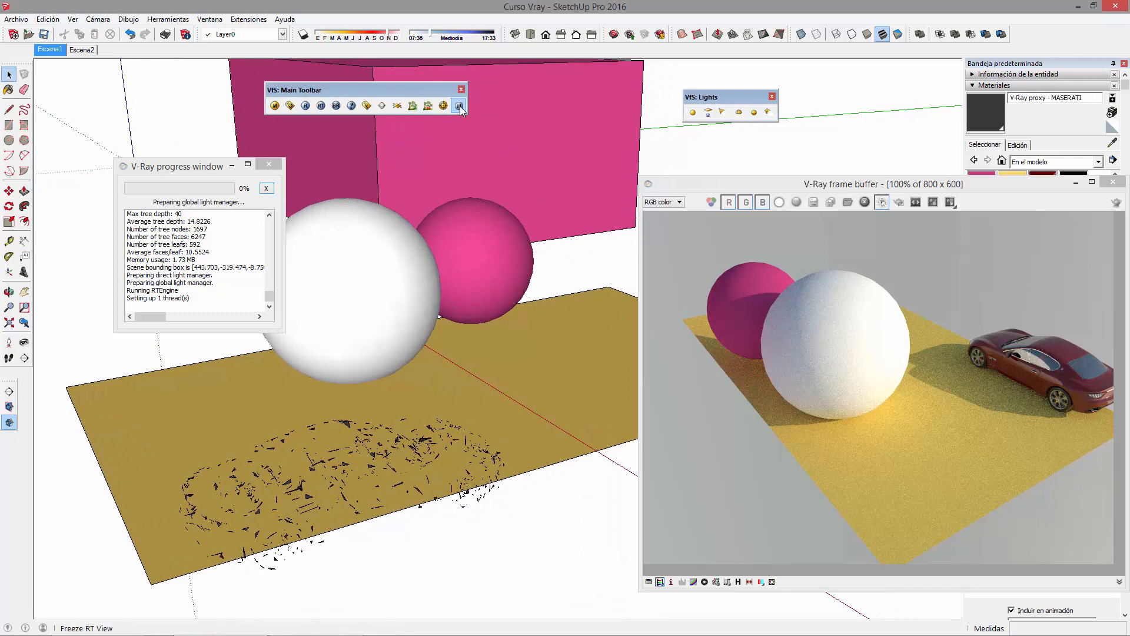
{"action": "scroll", "coordinate": [428, 465], "scroll_direction": "up", "scroll_amount": 4}
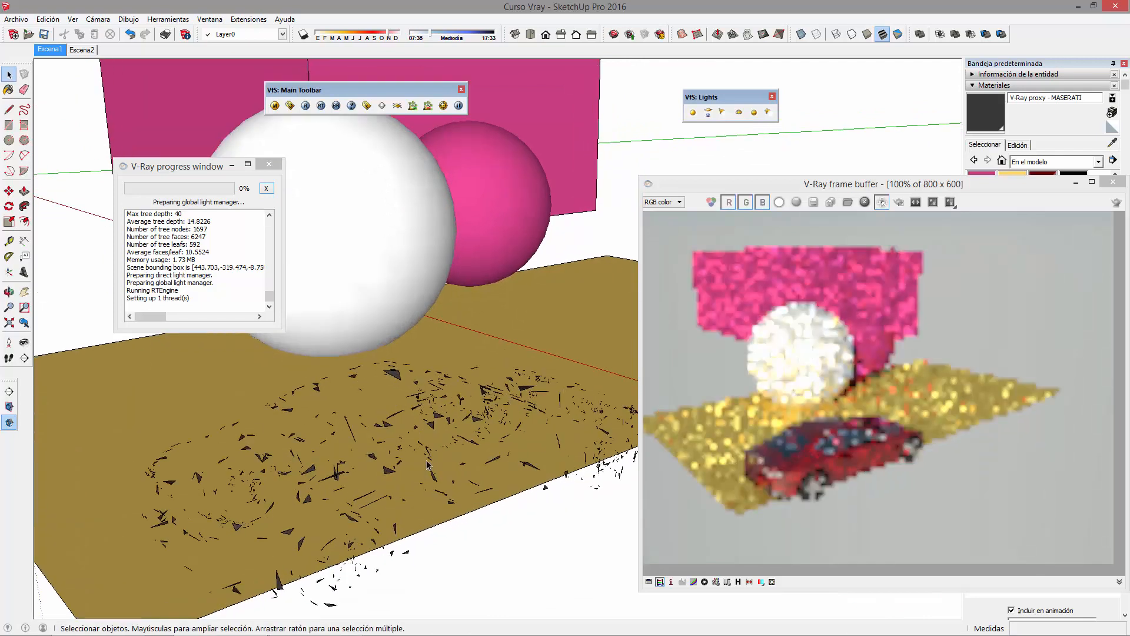
{"action": "scroll", "coordinate": [456, 350], "scroll_direction": "up", "scroll_amount": 2}
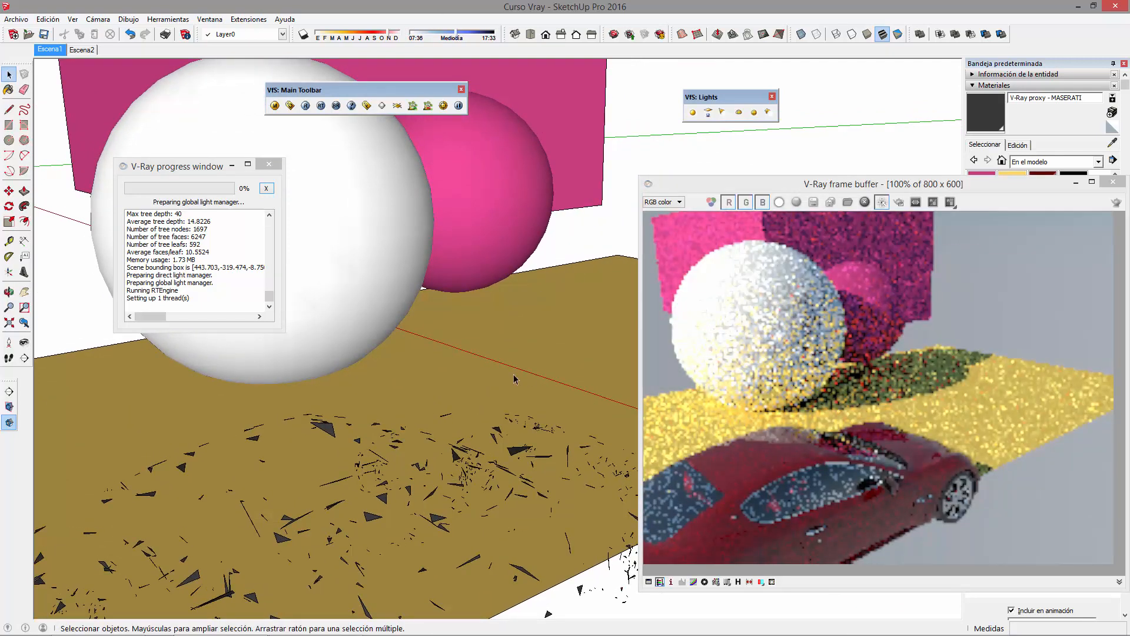
{"action": "left_click", "coordinate": [467, 37]}
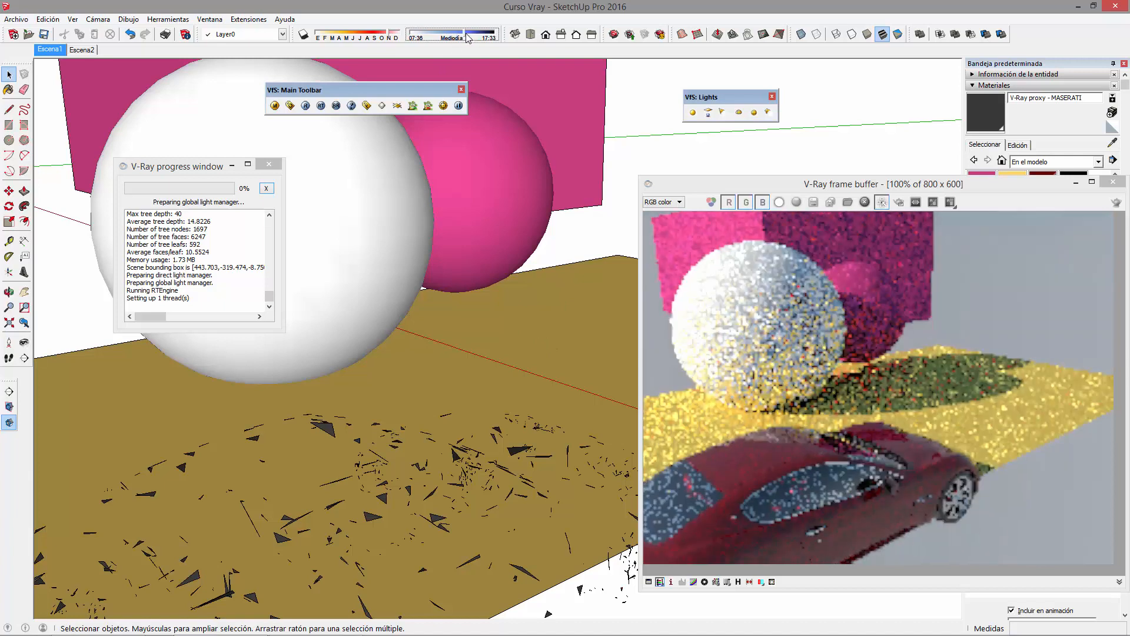
Freeze the RT view again and turn the model to see the spheres from behind the pink box.
{"action": "mouse_move", "coordinate": [479, 221]}
{"action": "middle_mouse_down"}
{"action": "mouse_move", "coordinate": [557, 439]}
{"action": "mouse_move", "coordinate": [625, 438]}
{"action": "middle_mouse_up"}
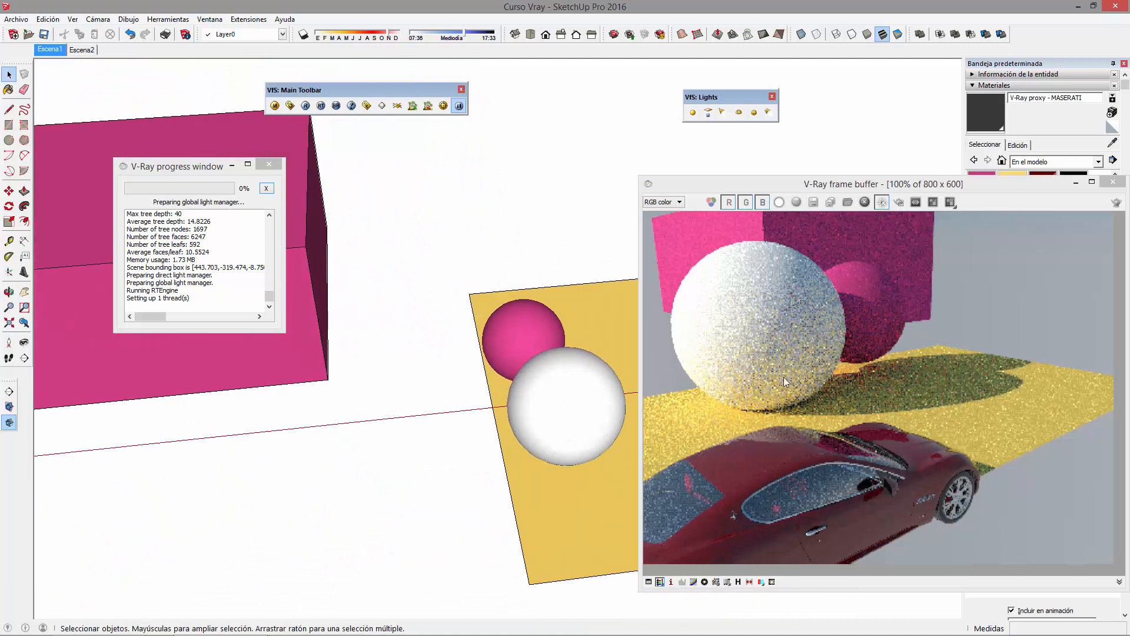
{"action": "mouse_move", "coordinate": [553, 444]}
{"action": "middle_mouse_down"}
{"action": "mouse_move", "coordinate": [429, 393]}
{"action": "mouse_move", "coordinate": [632, 406]}
{"action": "middle_mouse_up"}
{"action": "mouse_move", "coordinate": [444, 400]}
{"action": "middle_mouse_down"}
{"action": "mouse_move", "coordinate": [345, 373]}
{"action": "mouse_move", "coordinate": [480, 382]}
{"action": "middle_mouse_up"}
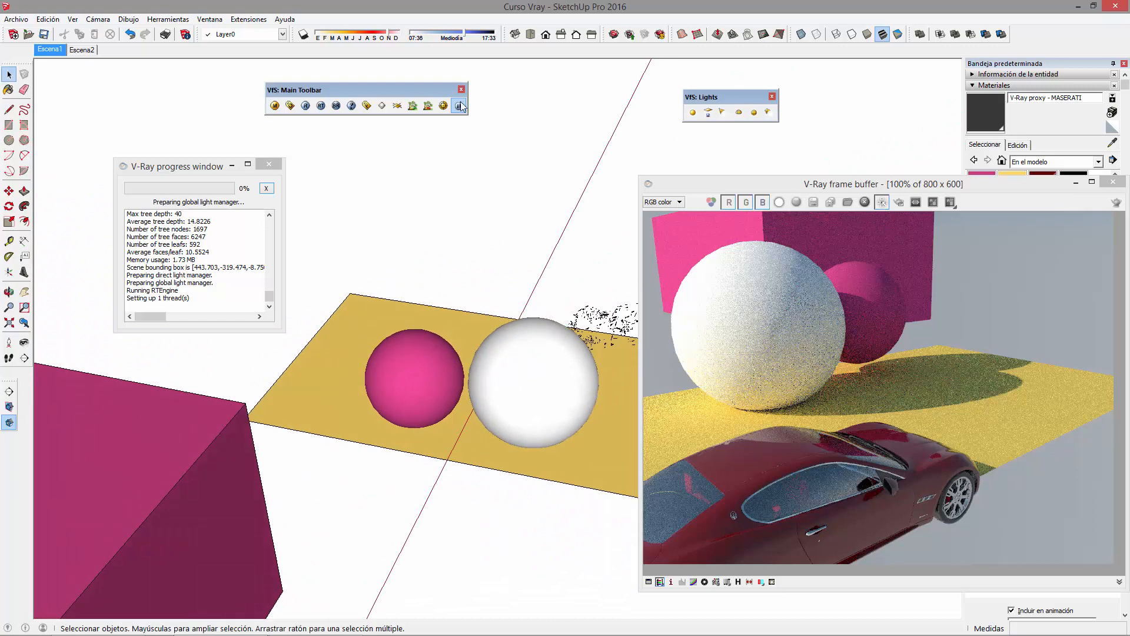
Close the frame buffer and progress window, and place the V-Ray Main and Lights toolbars side by side above the model.
{"action": "left_click_drag", "start_coordinate": [423, 89], "coordinate": [321, 81]}
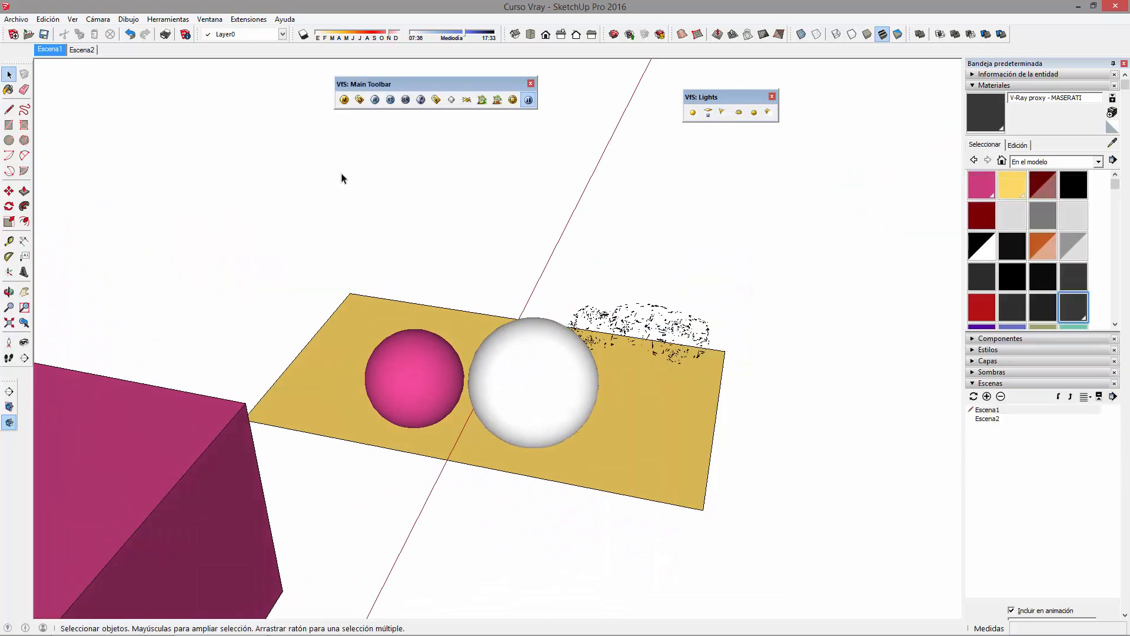
{"action": "left_click_drag", "start_coordinate": [430, 84], "coordinate": [444, 93]}
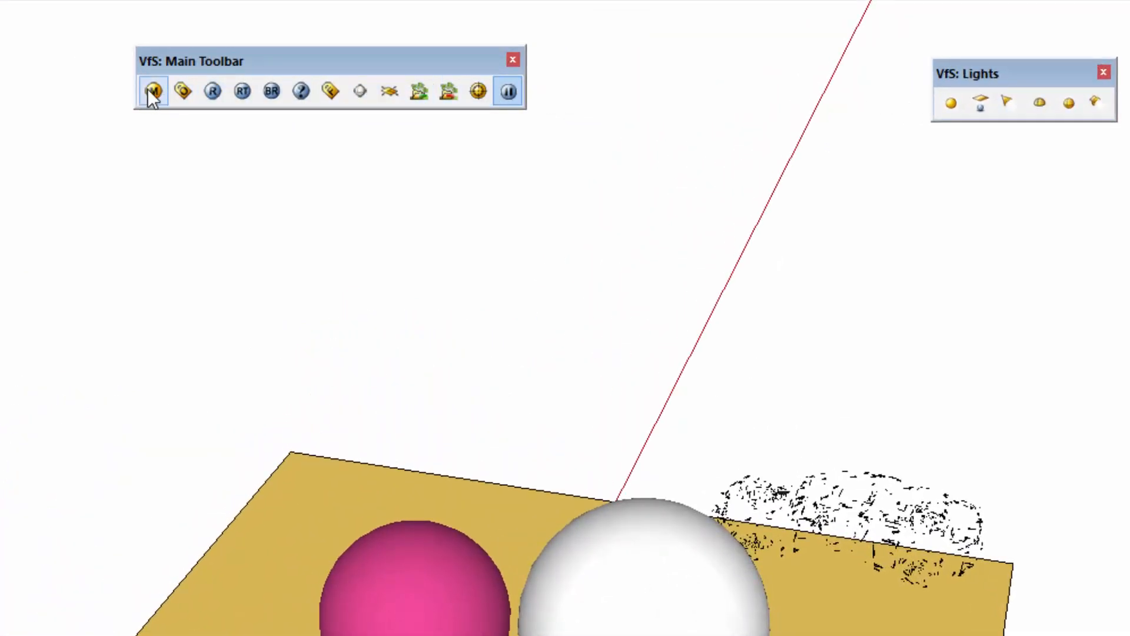
{"action": "left_click_drag", "start_coordinate": [358, 55], "coordinate": [251, 46]}
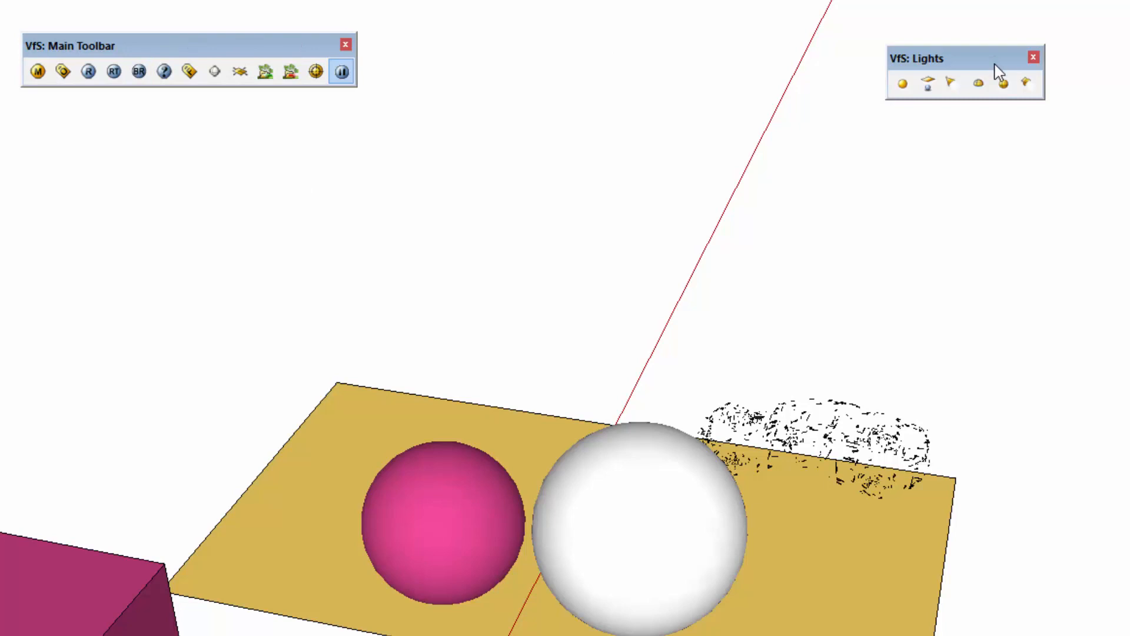
{"action": "left_click_drag", "start_coordinate": [959, 55], "coordinate": [599, 28]}
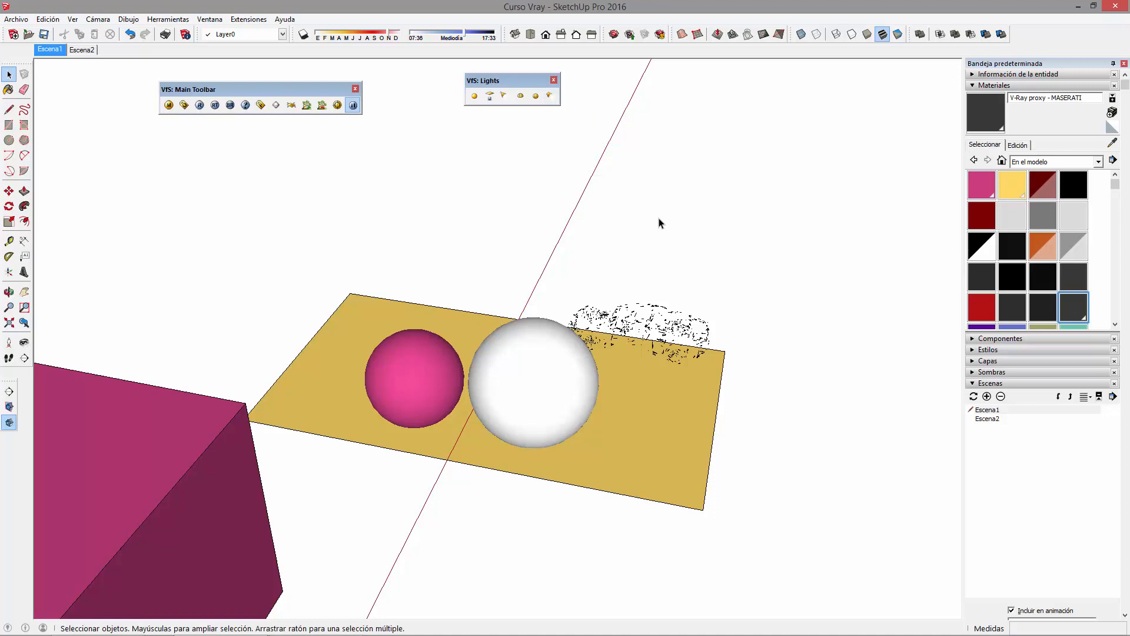
{"action": "left_click_drag", "start_coordinate": [550, 104], "coordinate": [505, 115]}
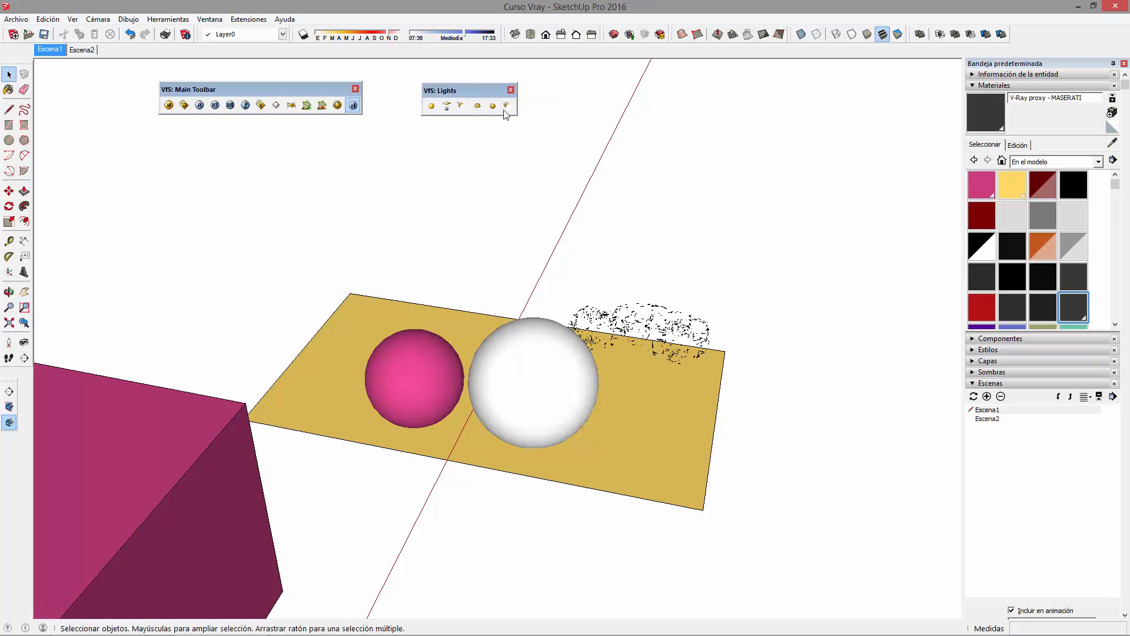